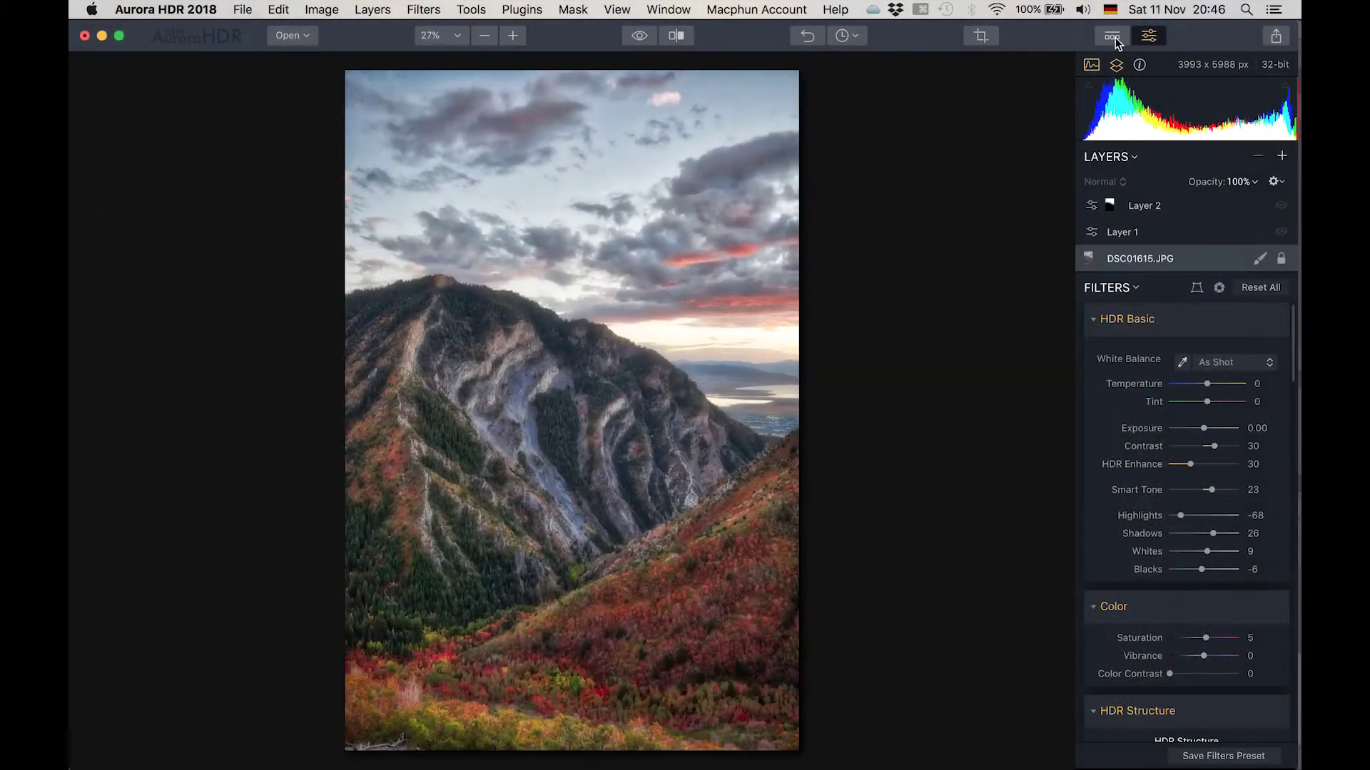
Show the presets strip and adjust HDR Basic: set HDR Enhance to 22, Highlights to -65 and Shadows to 28
left_click(1113, 37)
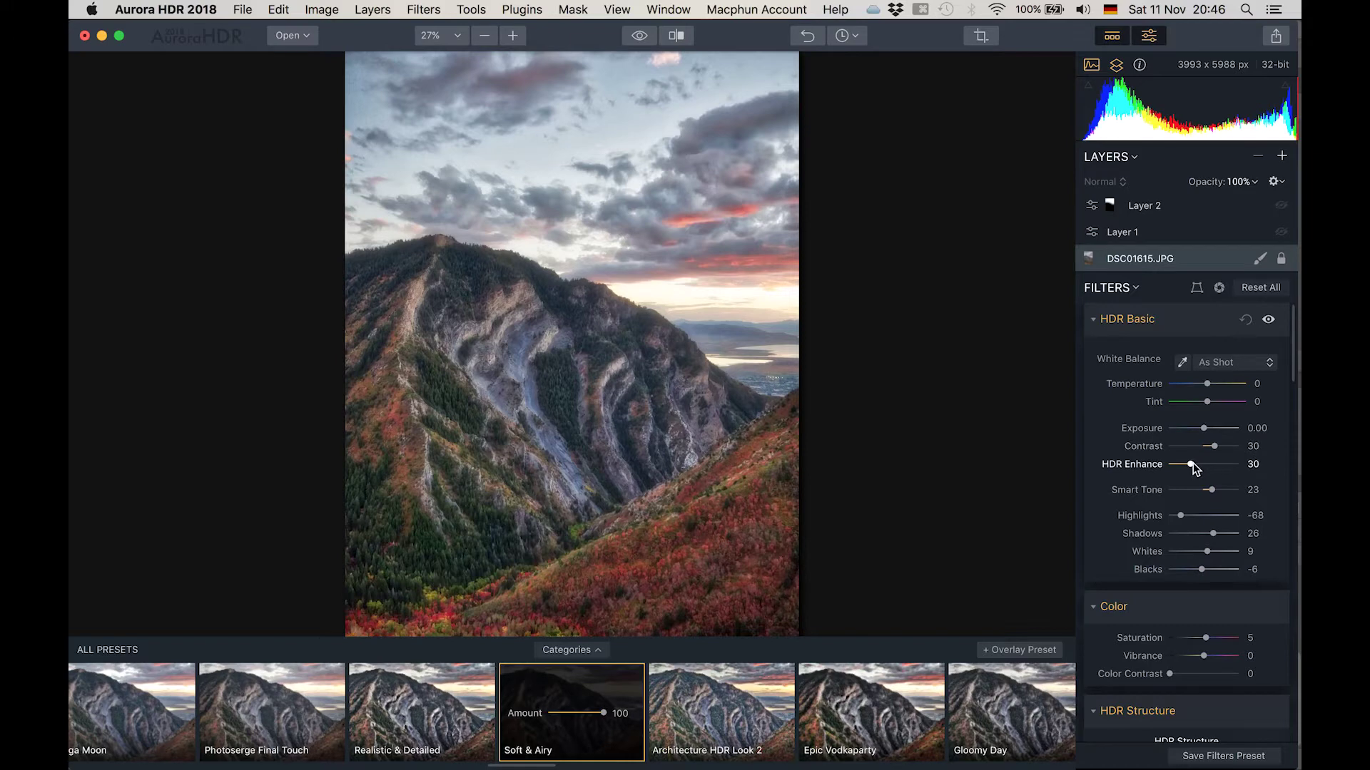
mouse_move(1188, 464)
left_mouse_down()
mouse_move(1246, 464)
mouse_move(1163, 471)
mouse_move(1262, 464)
mouse_move(1157, 469)
mouse_move(1271, 468)
mouse_move(1186, 471)
left_mouse_up()
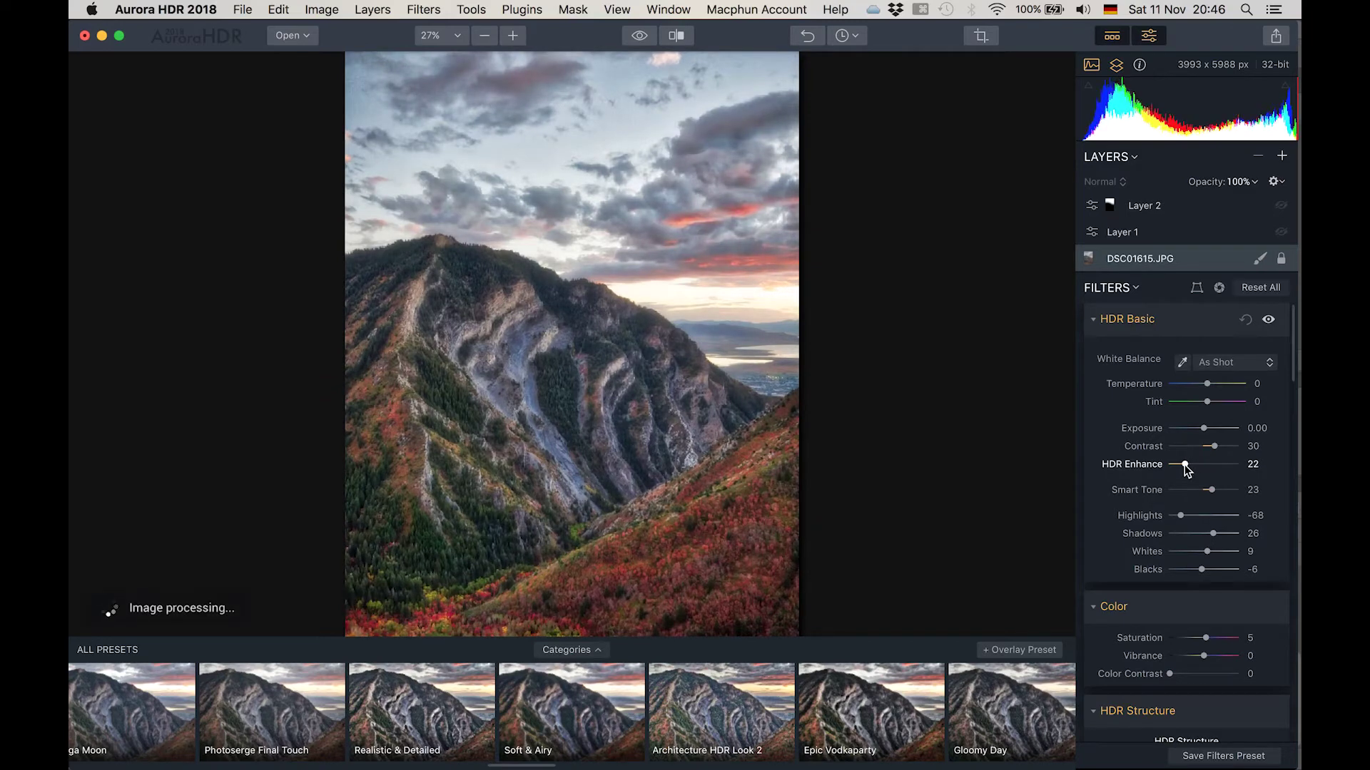
scroll(1184, 465, "down", 3)
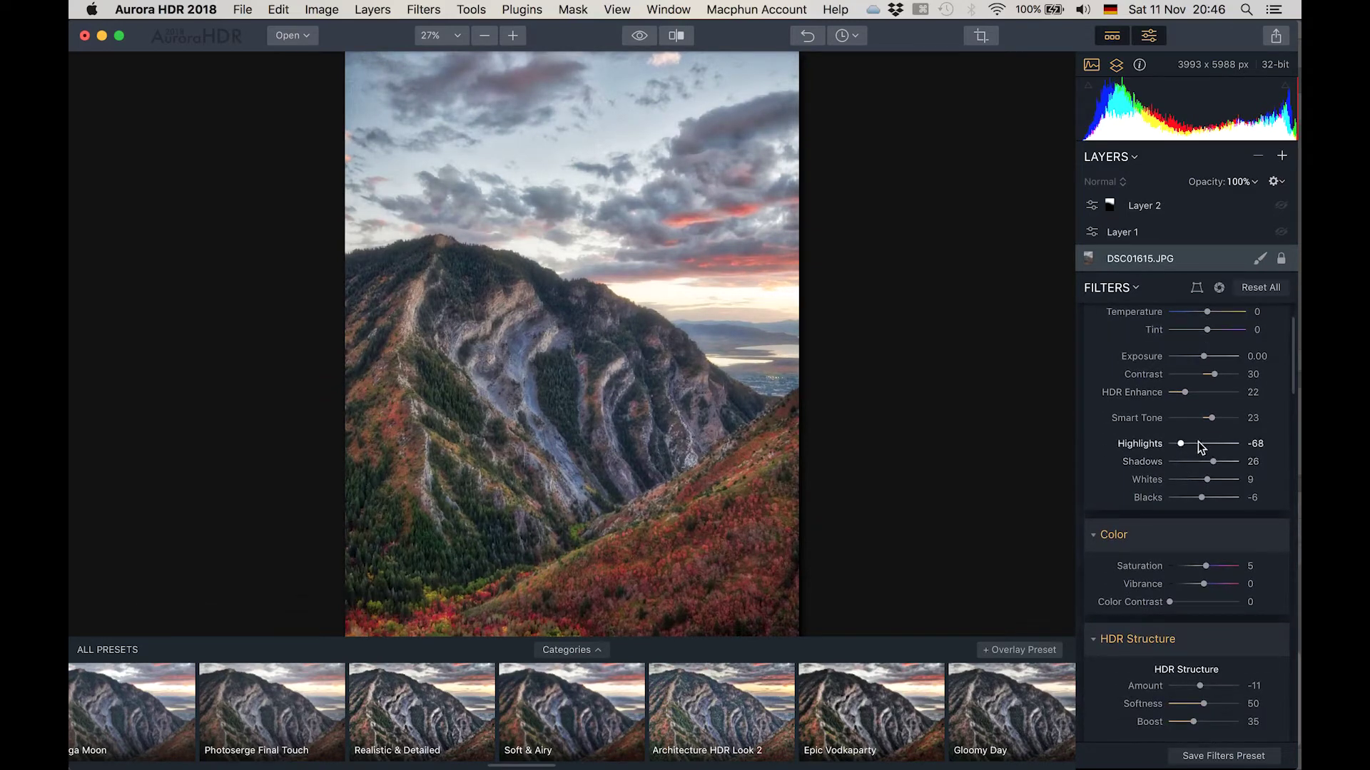
left_click_drag(1205, 443, 1204, 445)
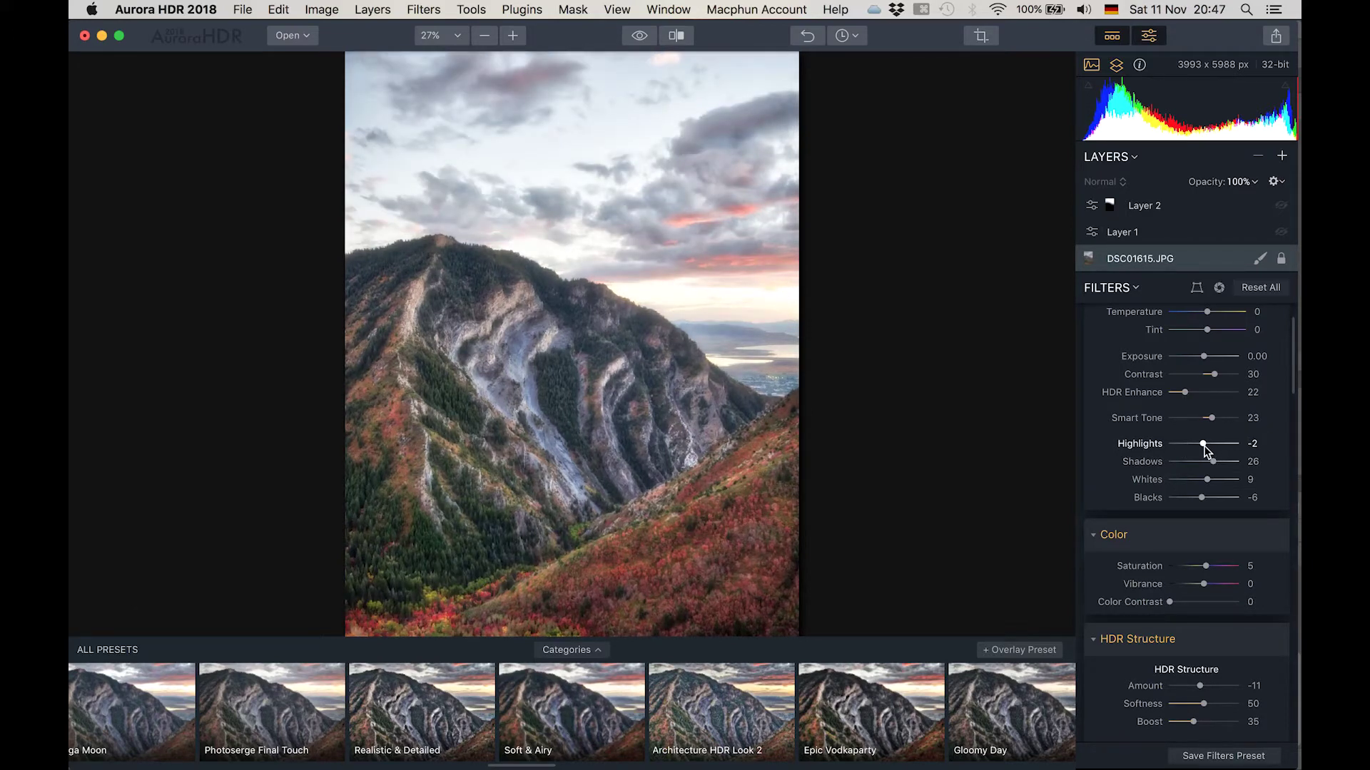
left_click_drag(1204, 445, 1181, 452)
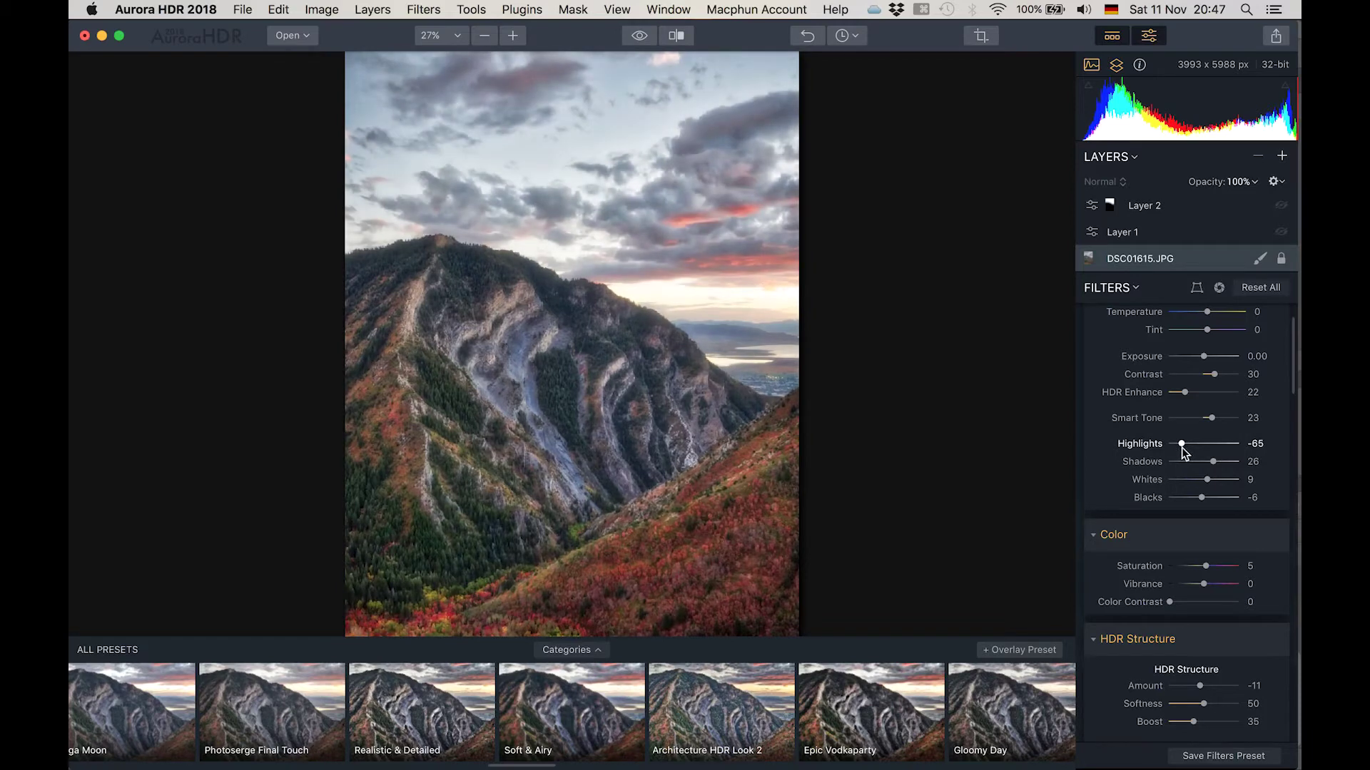
left_click_drag(1233, 462, 1212, 463)
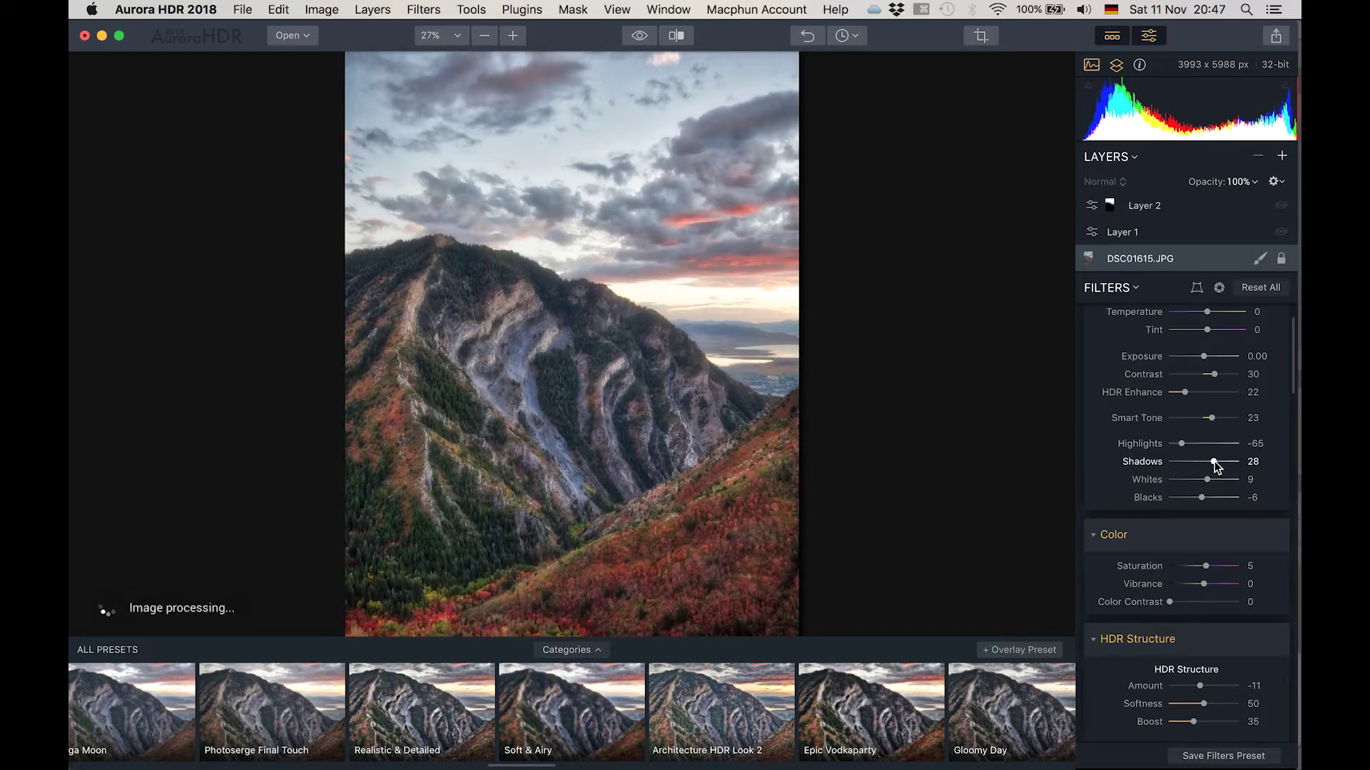
Try the Image Radiance effect at zero strength, and settle its Amount at 77
scroll(1215, 461, "down", 3)
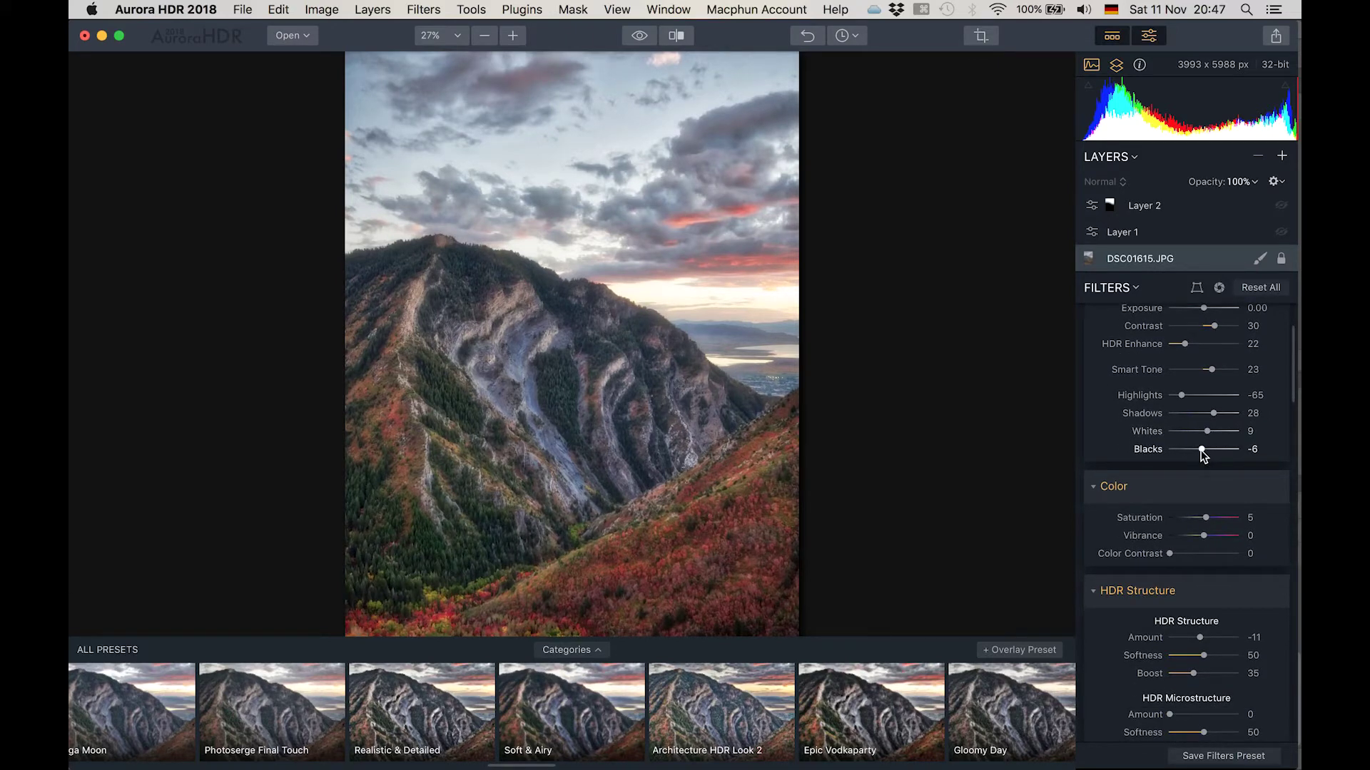
scroll(1203, 455, "down", 20)
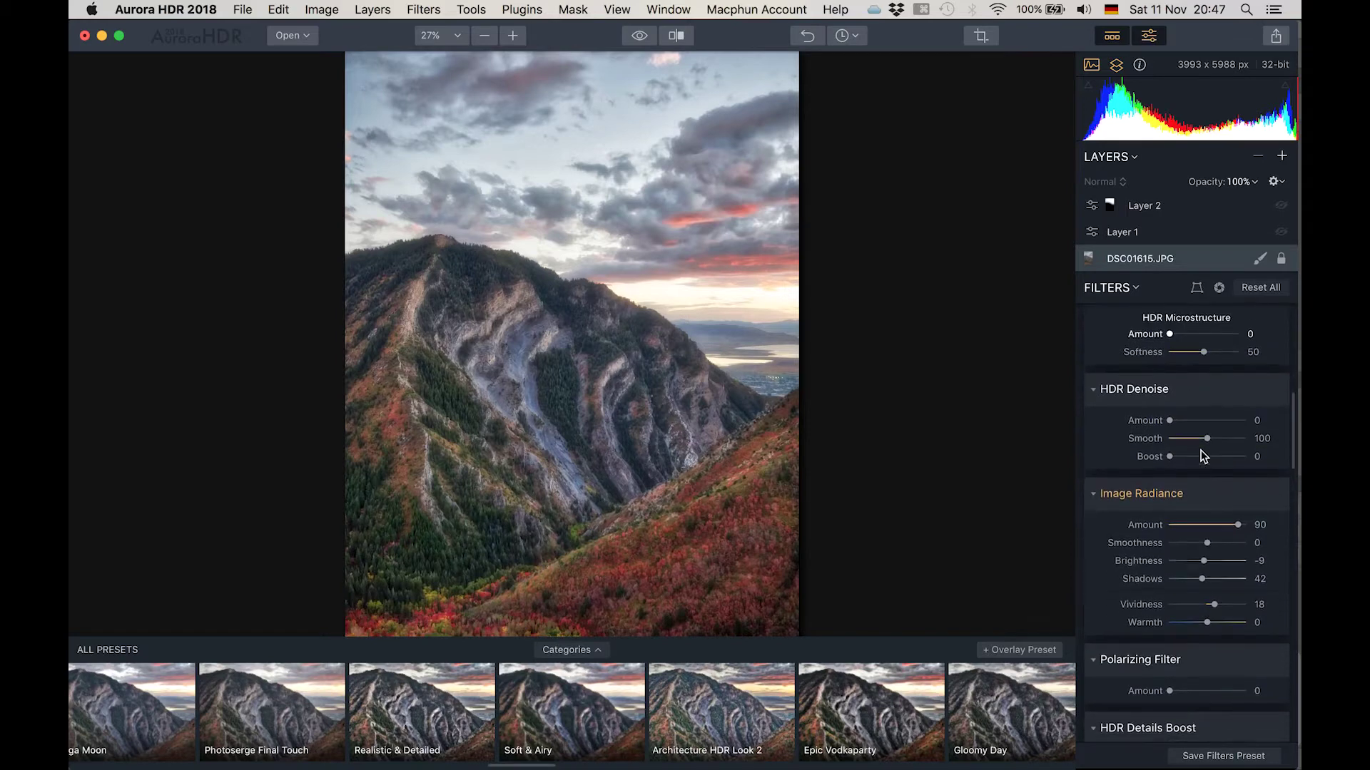
scroll(1201, 451, "down", 2)
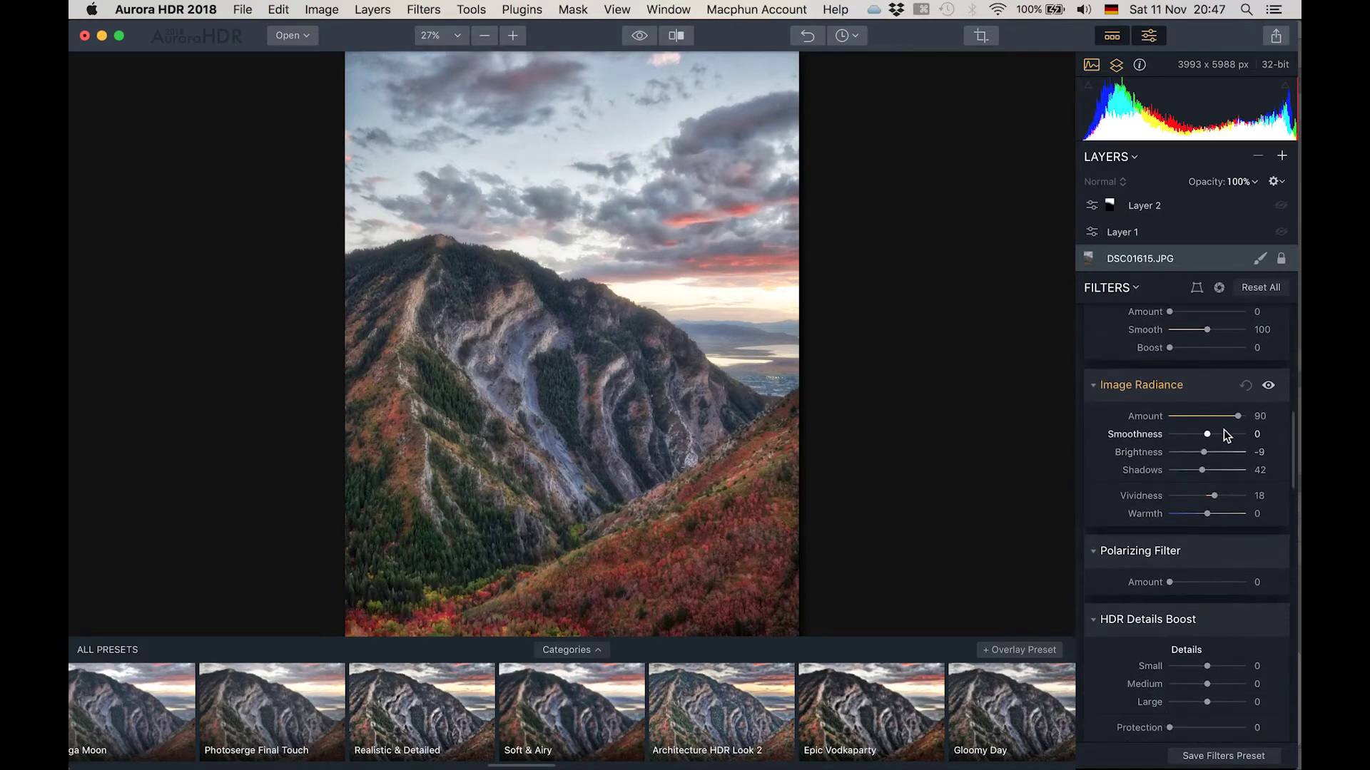
left_click_drag(1237, 415, 1169, 418)
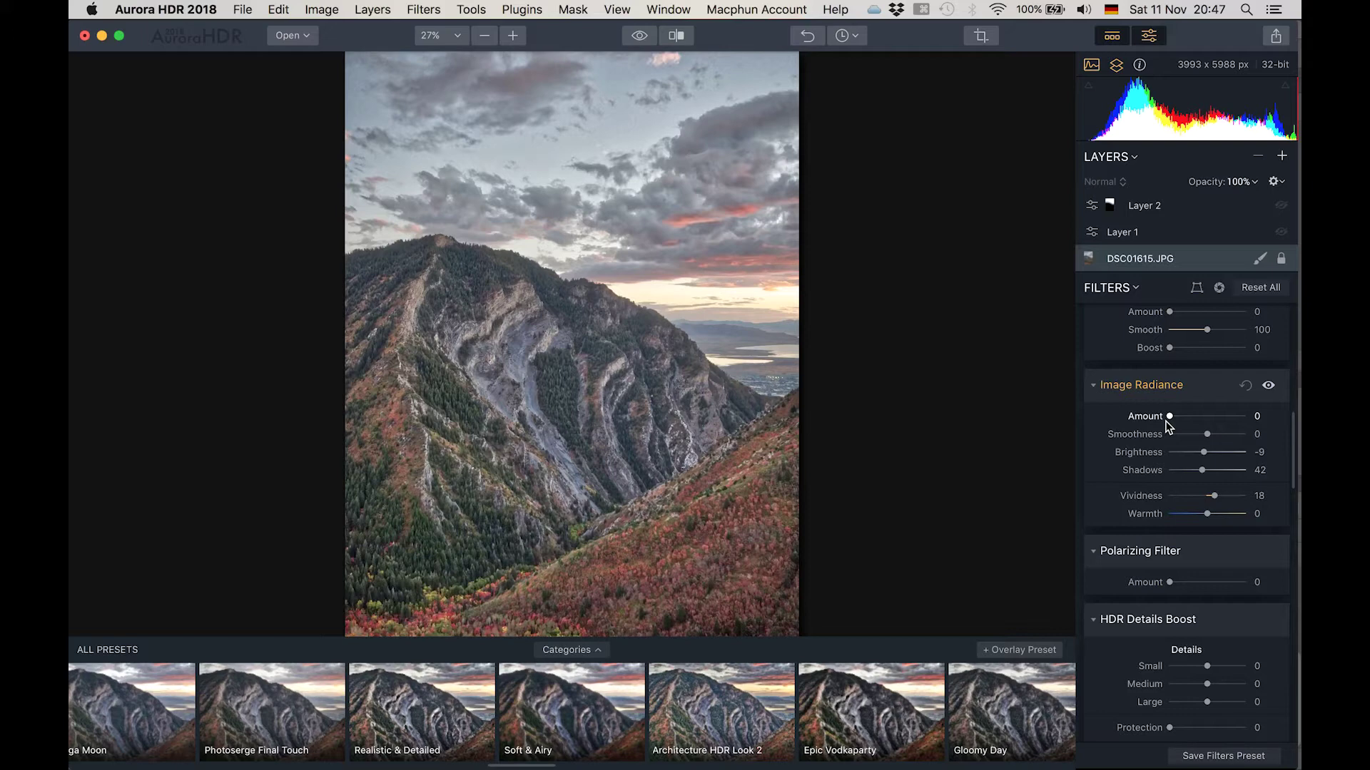
left_click_drag(1171, 421, 1236, 421)
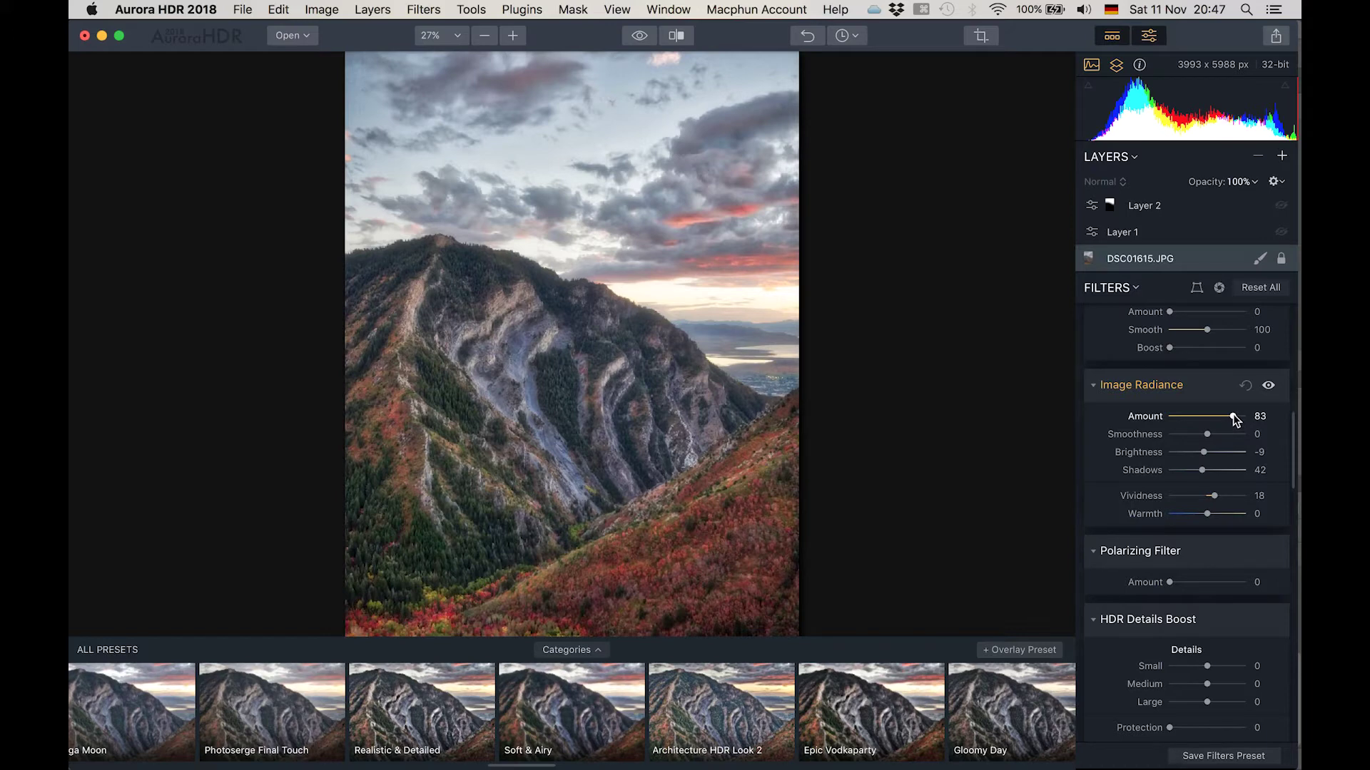
mouse_move(1232, 415)
left_mouse_down()
mouse_move(1173, 415)
mouse_move(1229, 413)
left_mouse_up()
double_click(1230, 416)
key("ctrl+z")
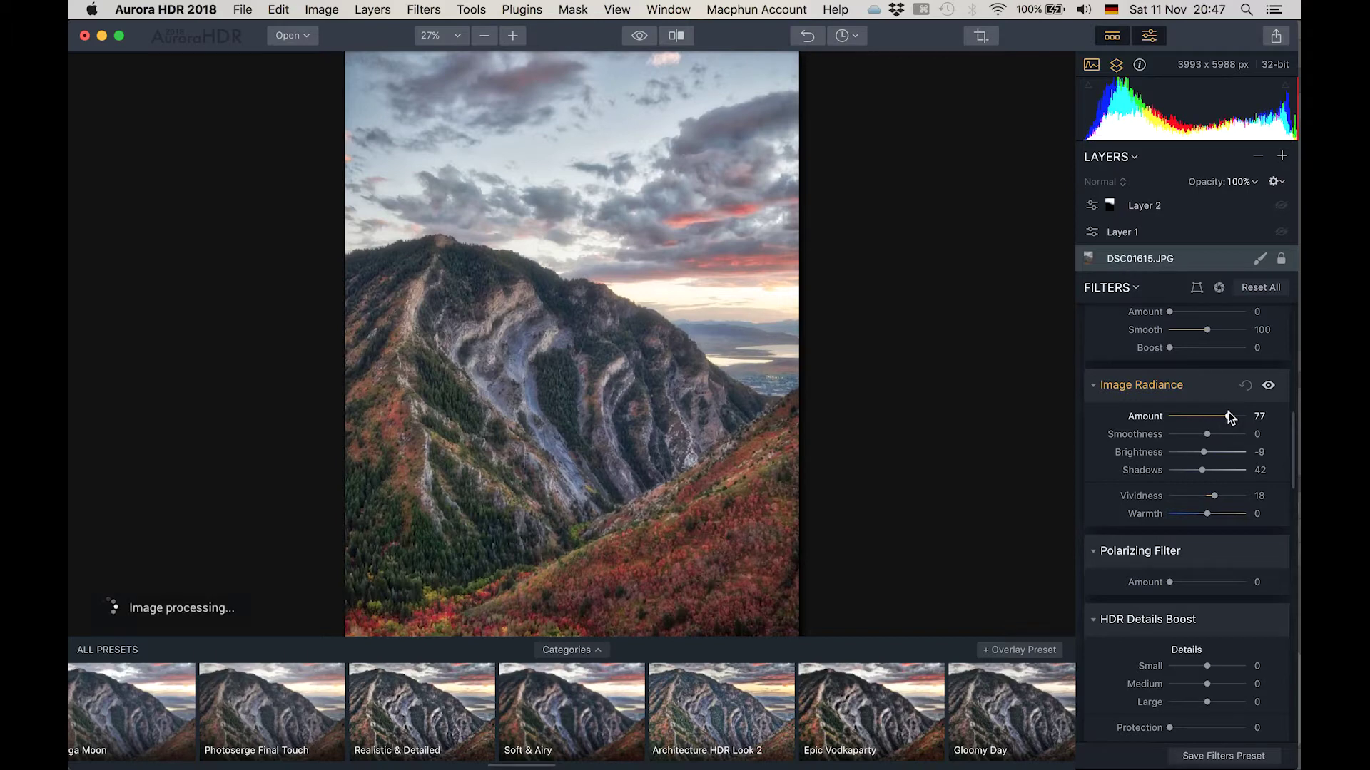
Reduce the Glow filter's Amount to 12
scroll(1229, 418, "down", 3)
scroll(1228, 414, "down", 8)
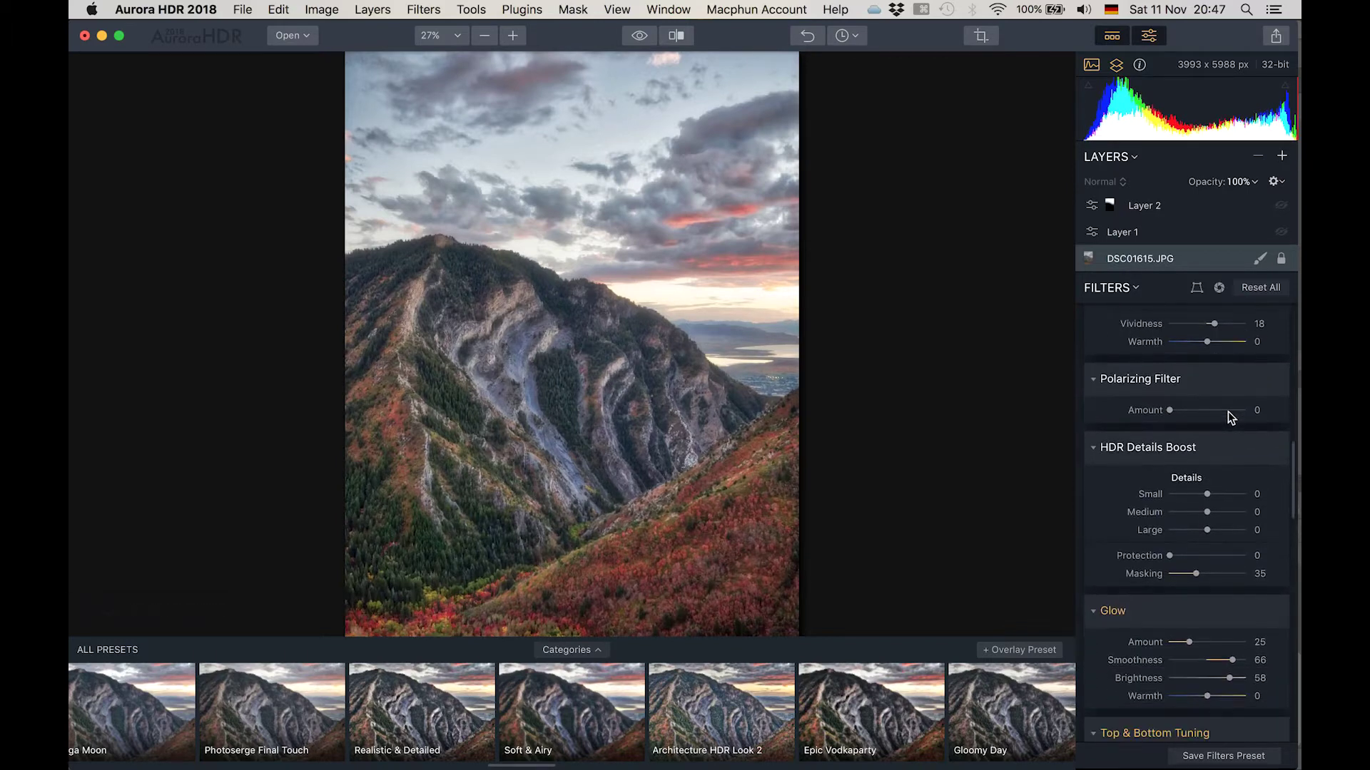
scroll(1227, 412, "down", 1)
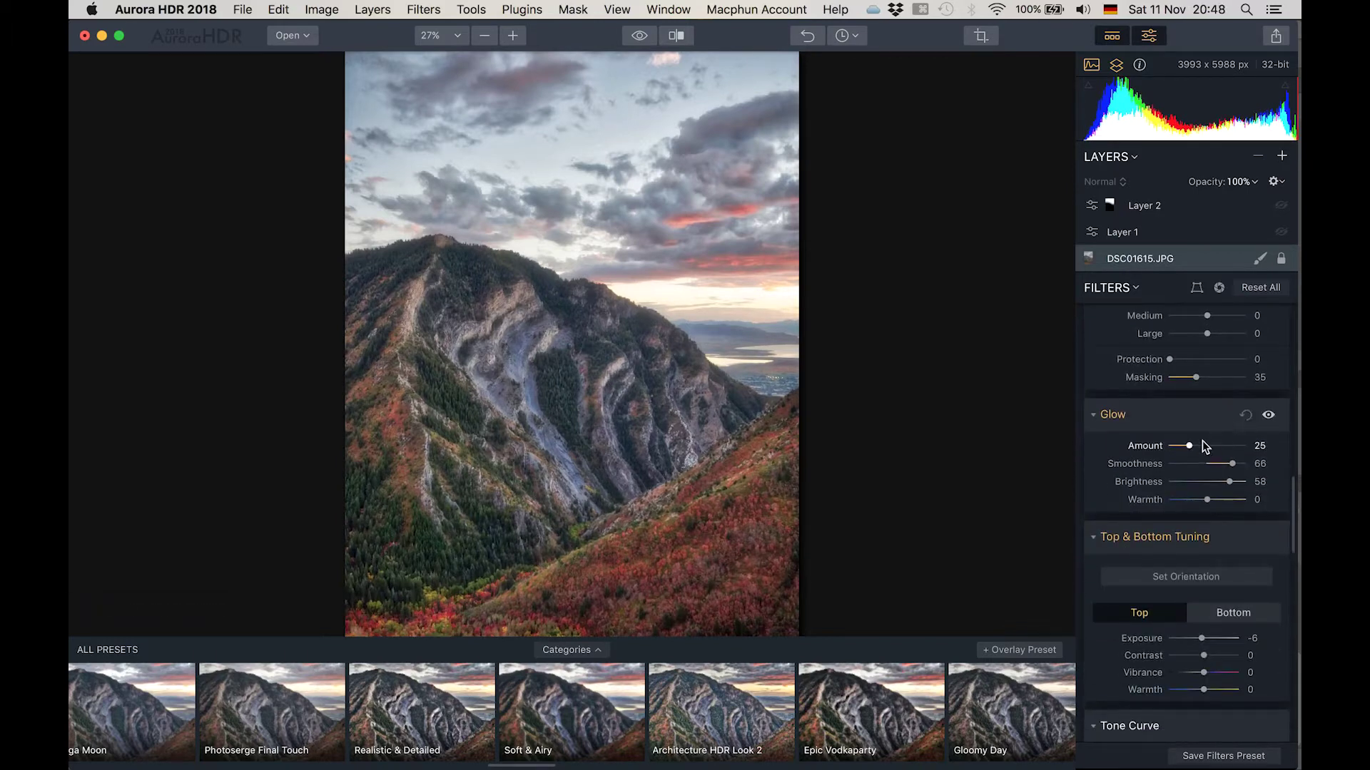
mouse_move(1184, 448)
left_mouse_down()
mouse_move(1164, 451)
mouse_move(1181, 448)
left_mouse_up()
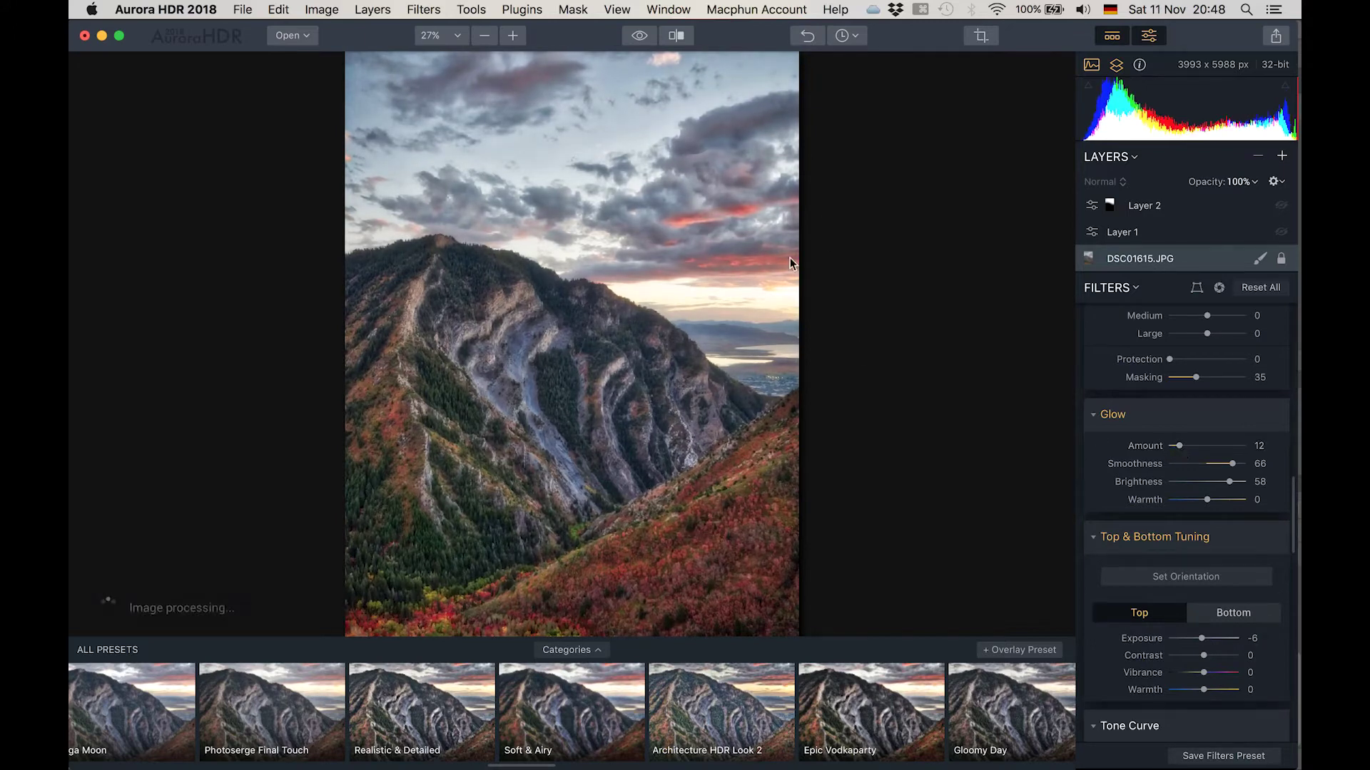
Strengthen the post-crop Vignette by setting its Amount to -43, judging the effect on the whole photo
scroll(1201, 463, "down", 4)
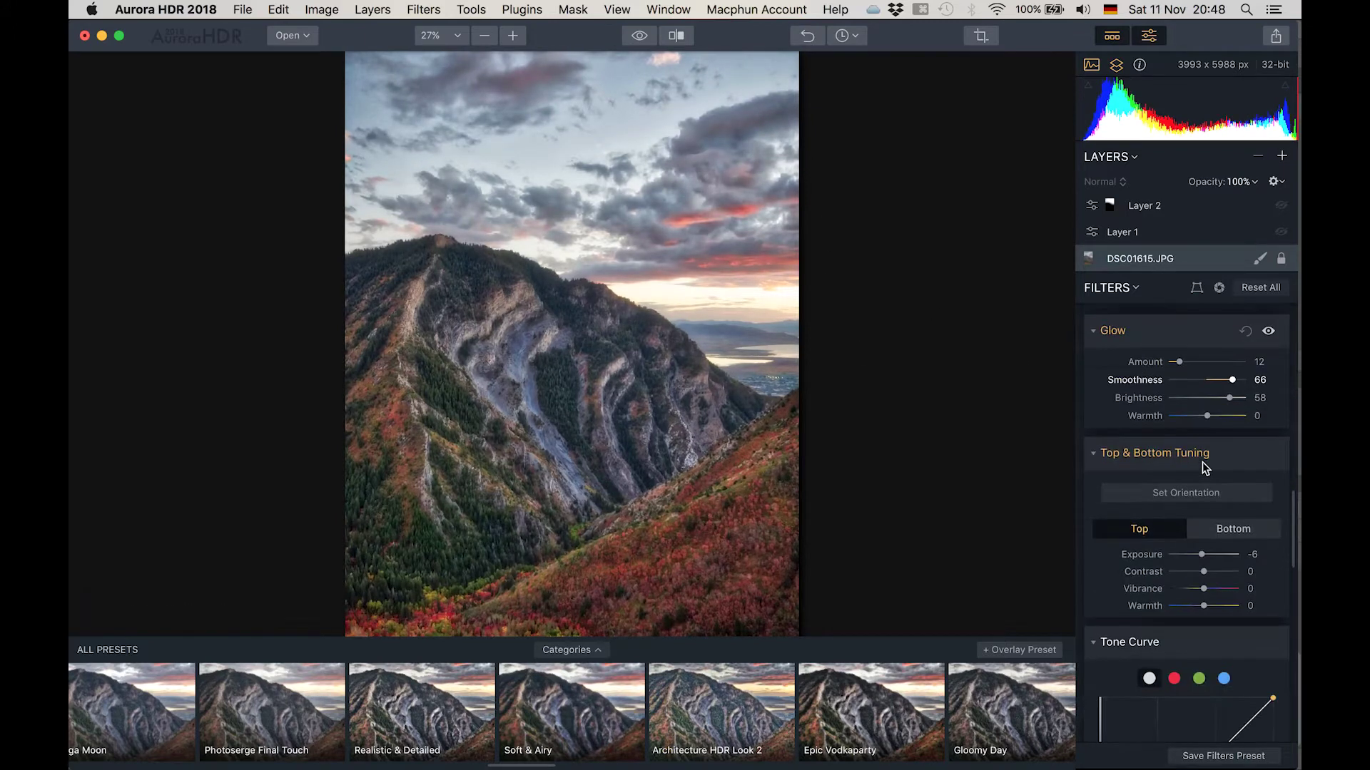
scroll(1204, 468, "down", 15)
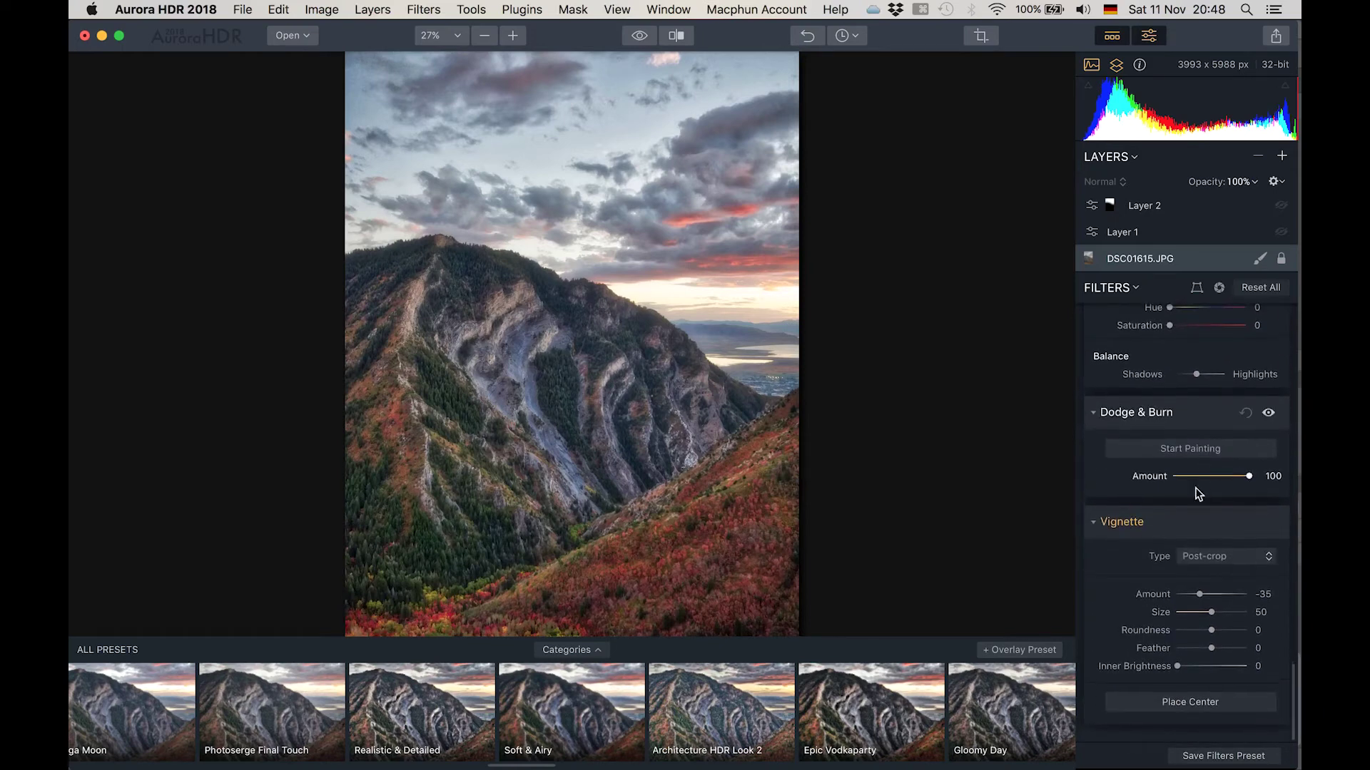
mouse_move(1200, 596)
left_mouse_down()
mouse_move(1214, 596)
mouse_move(1197, 598)
left_mouse_up()
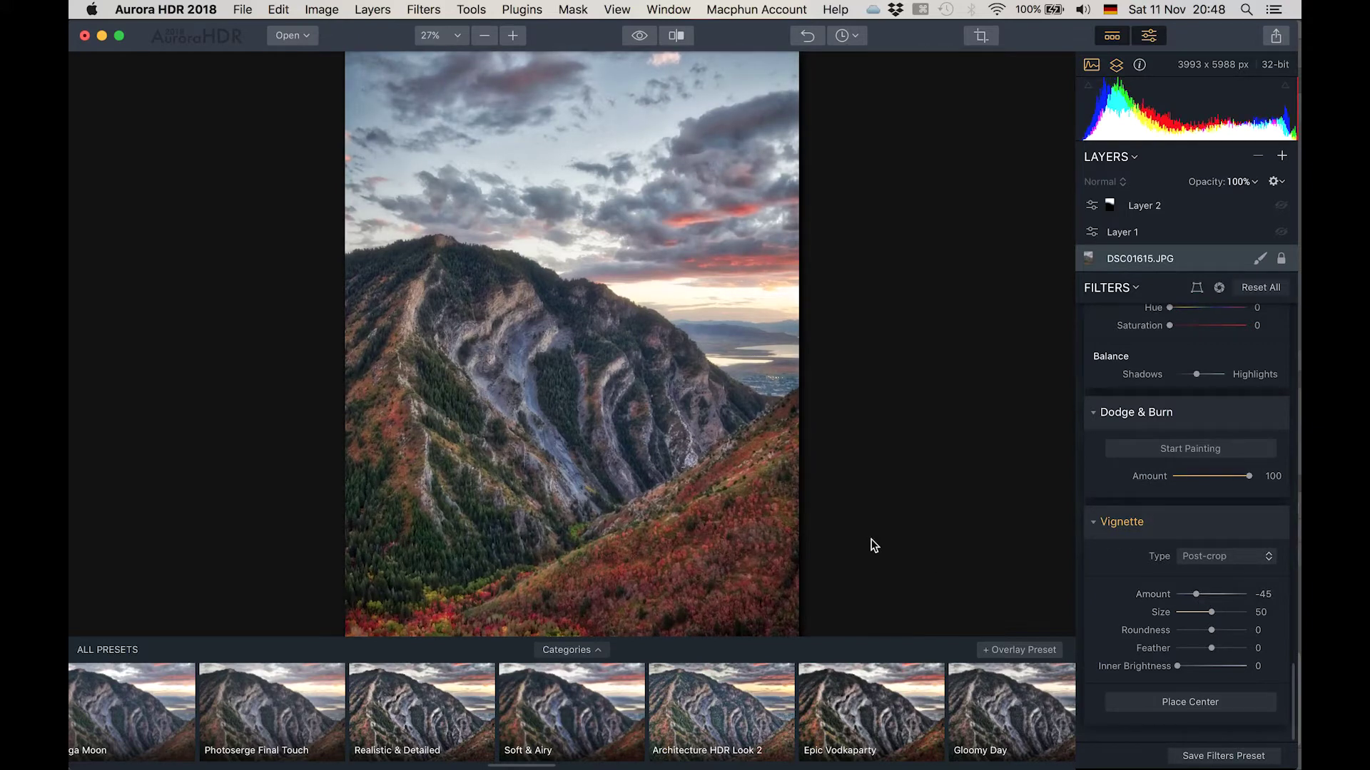
left_click(484, 35)
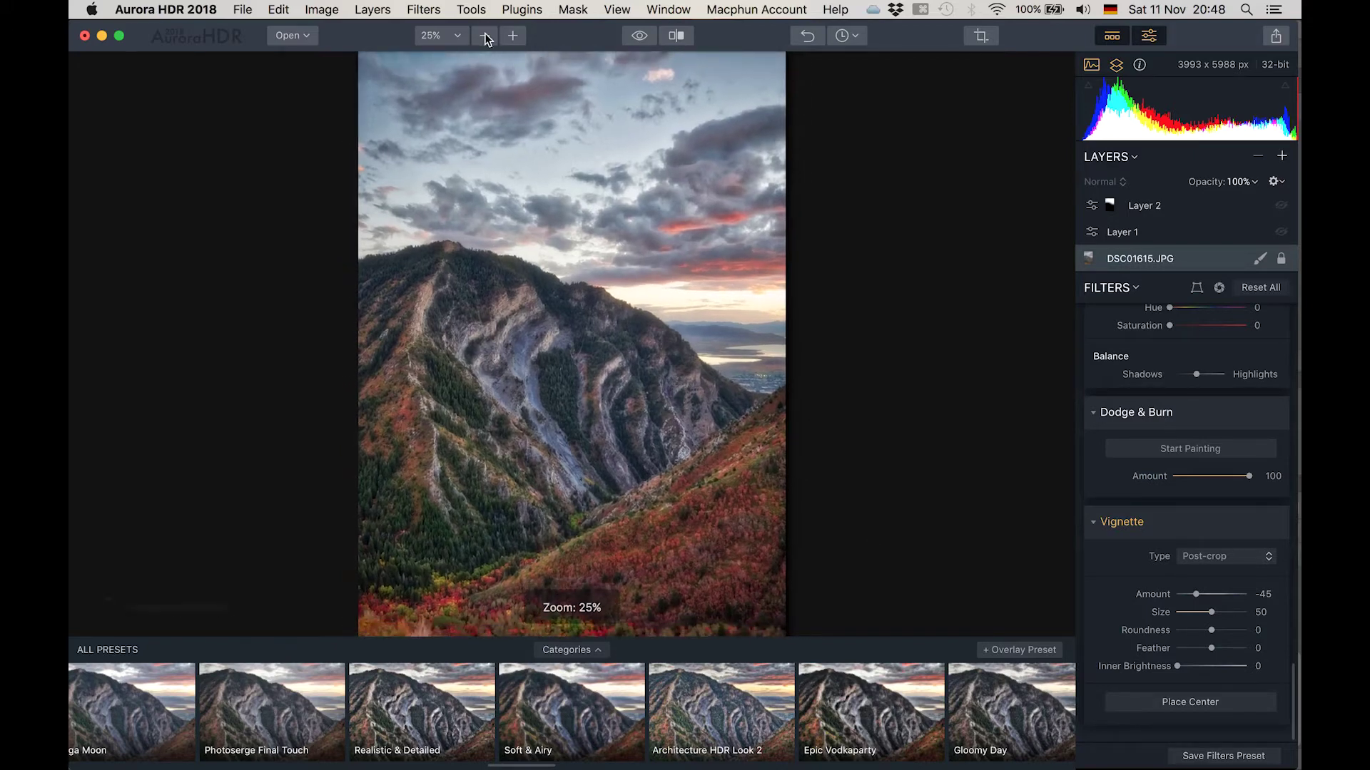
left_click(485, 36)
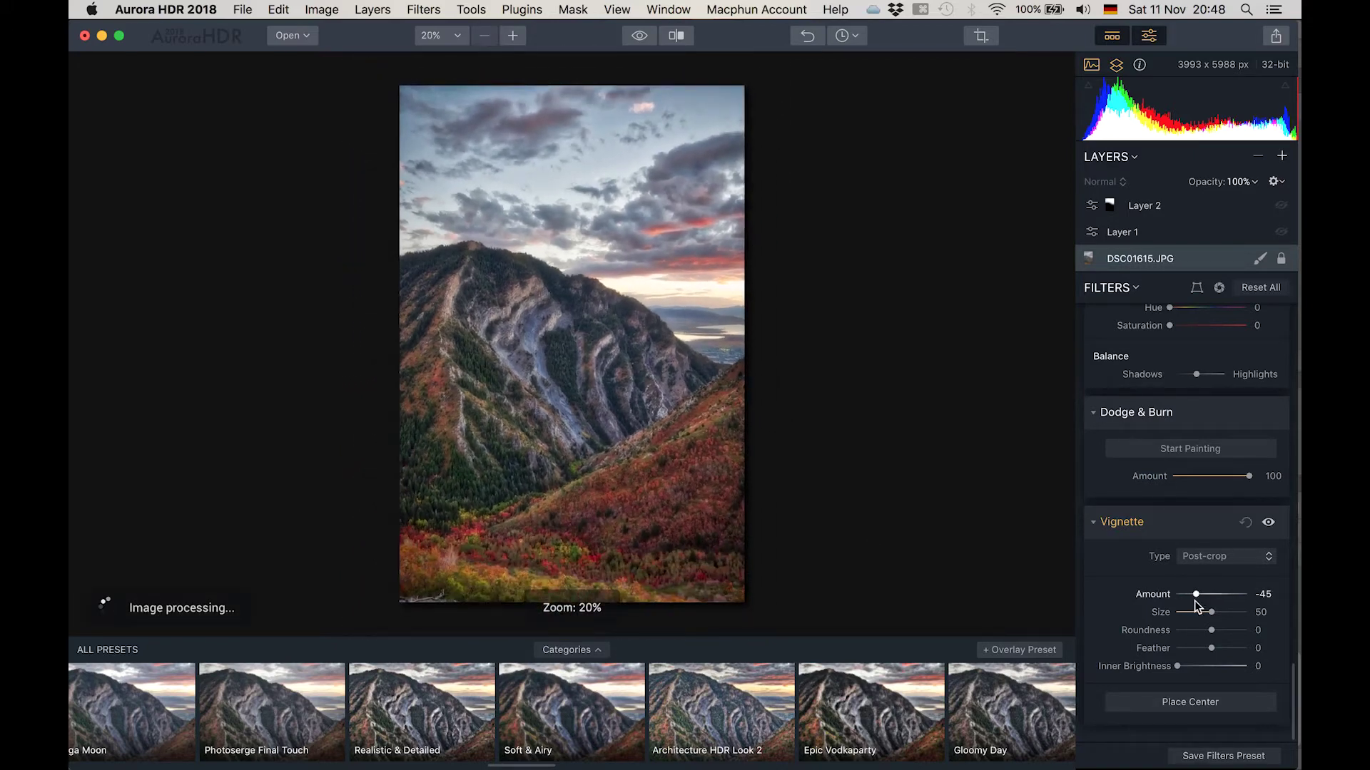
left_click_drag(1198, 597, 1201, 599)
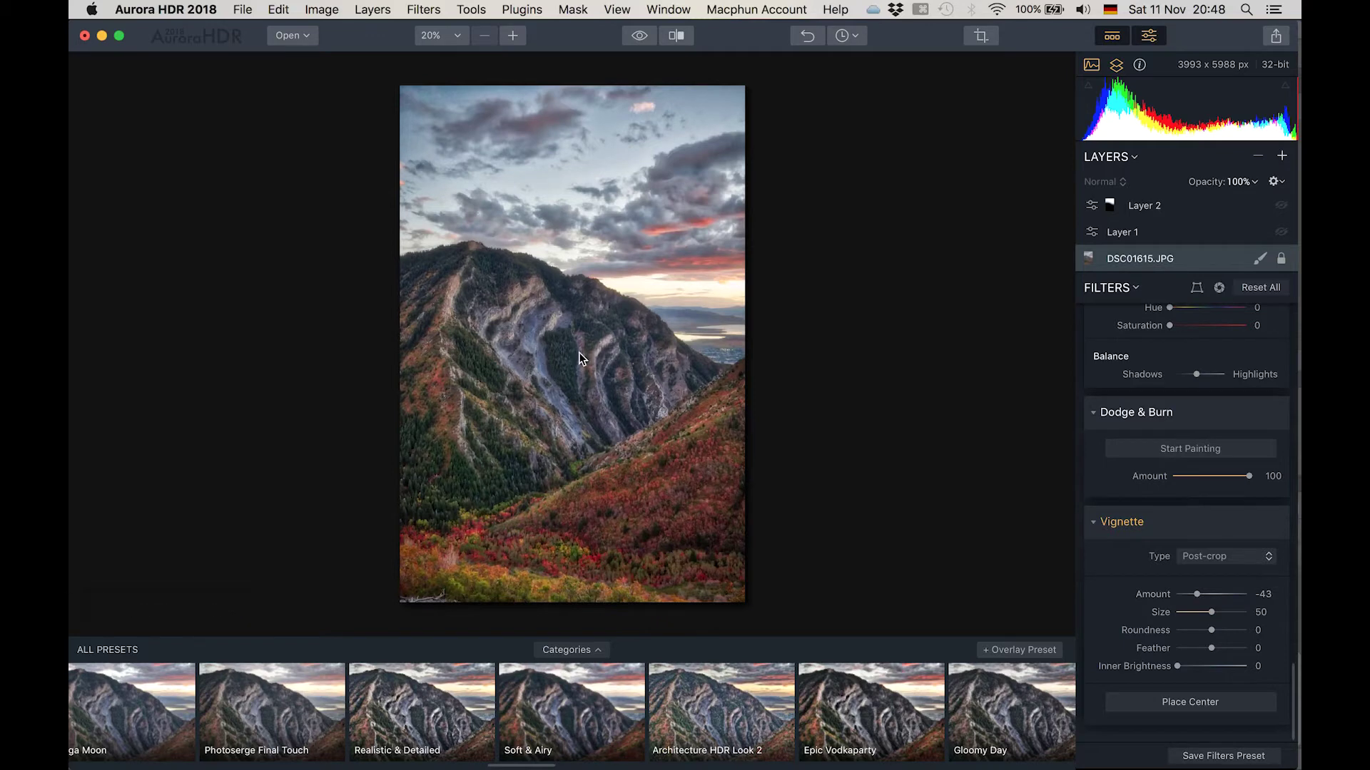
Hide the presets strip and show the whole photo at 25% zoom
left_click(1111, 40)
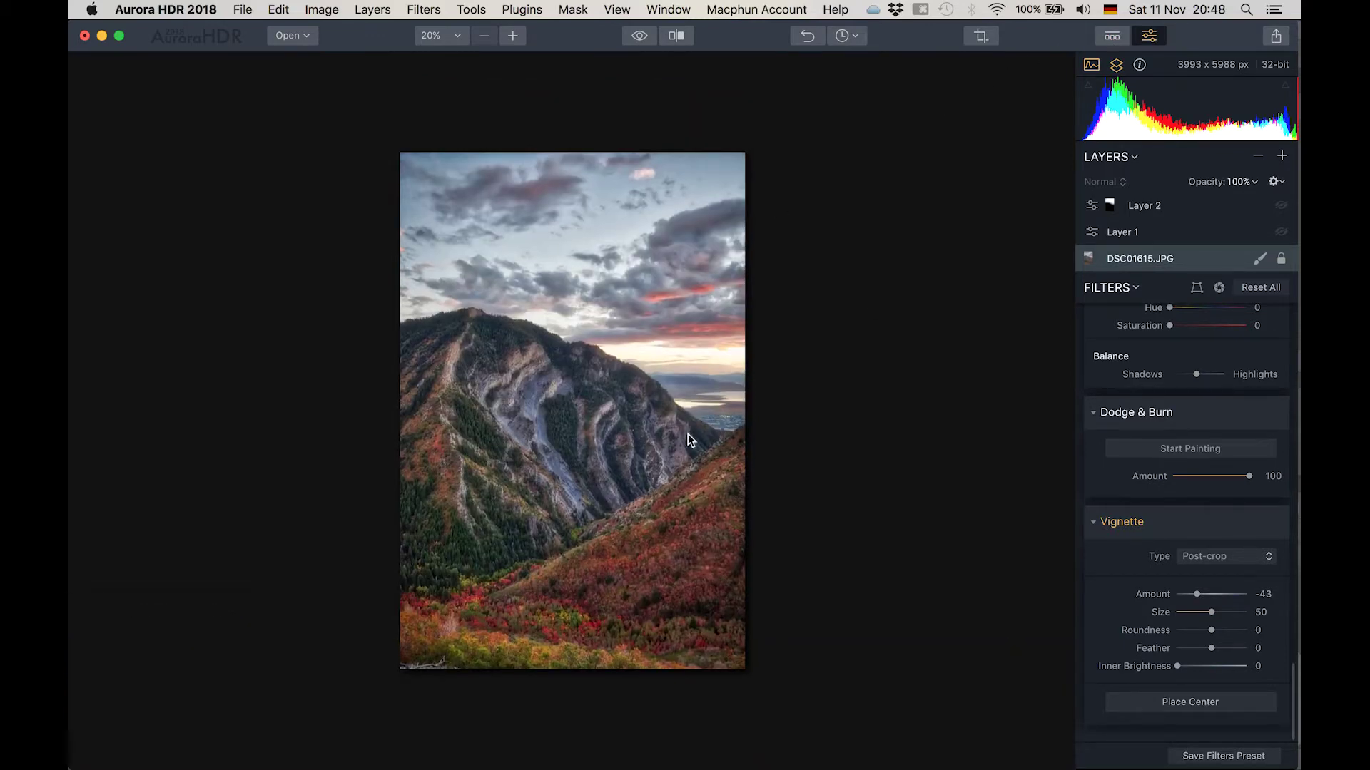
left_click(513, 35)
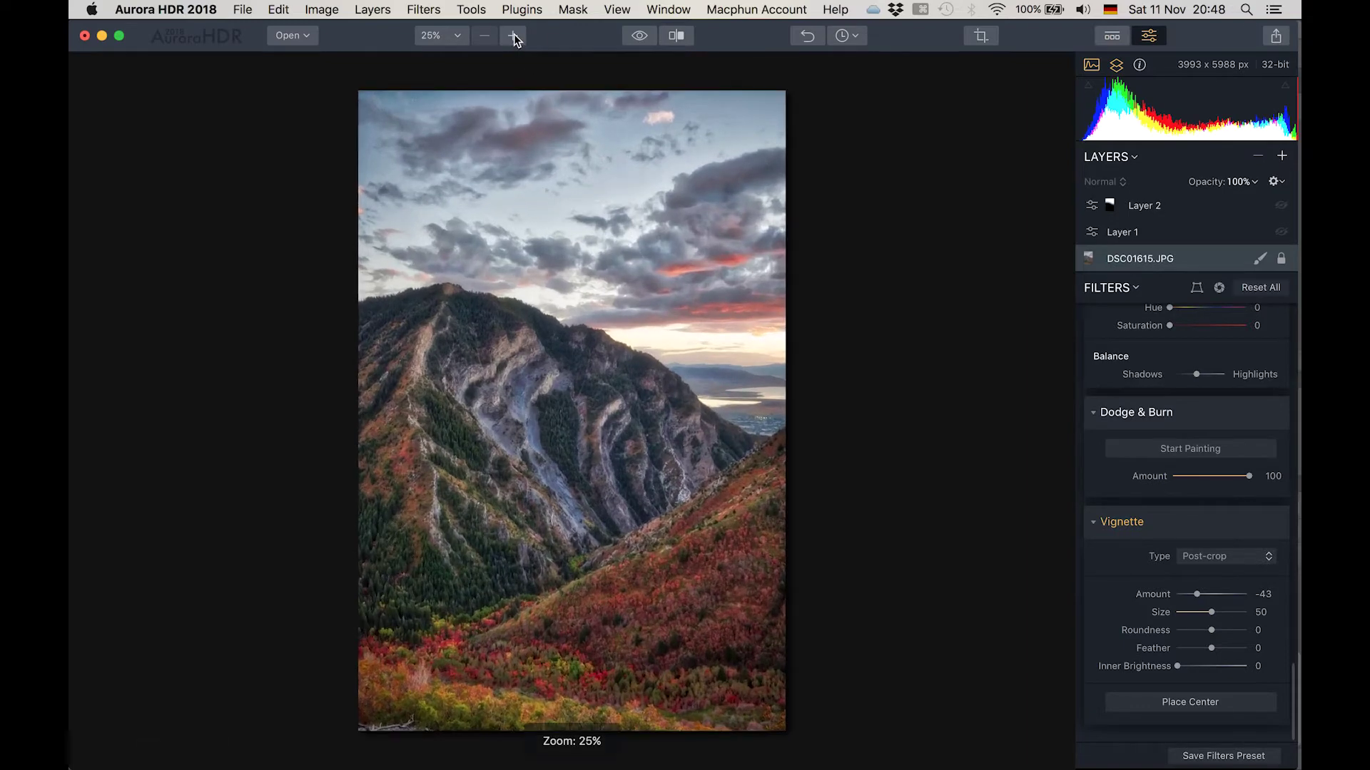
left_click(513, 35)
left_click(486, 36)
left_click(485, 36)
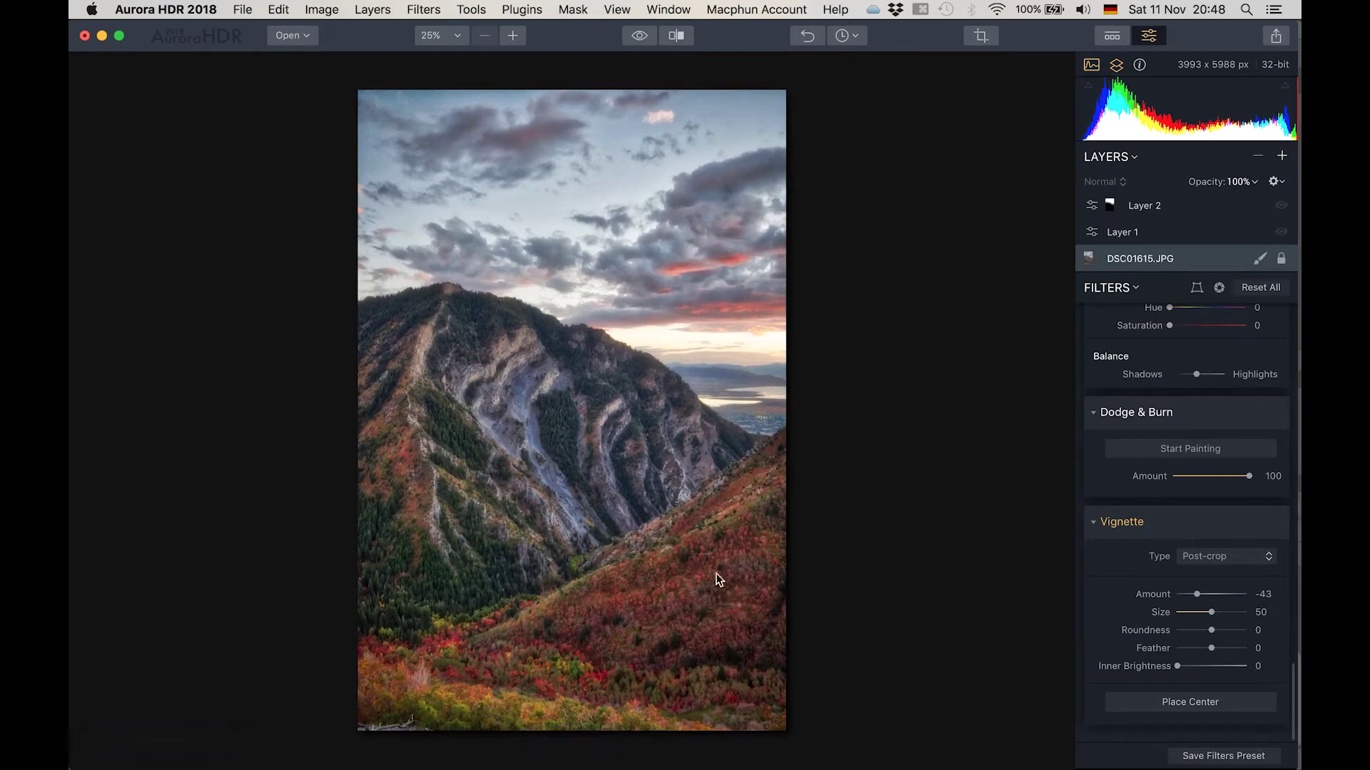
Compare the edited photo with the unedited original, first as a whole and again at 50% zoom on the lower slopes
left_click(640, 36)
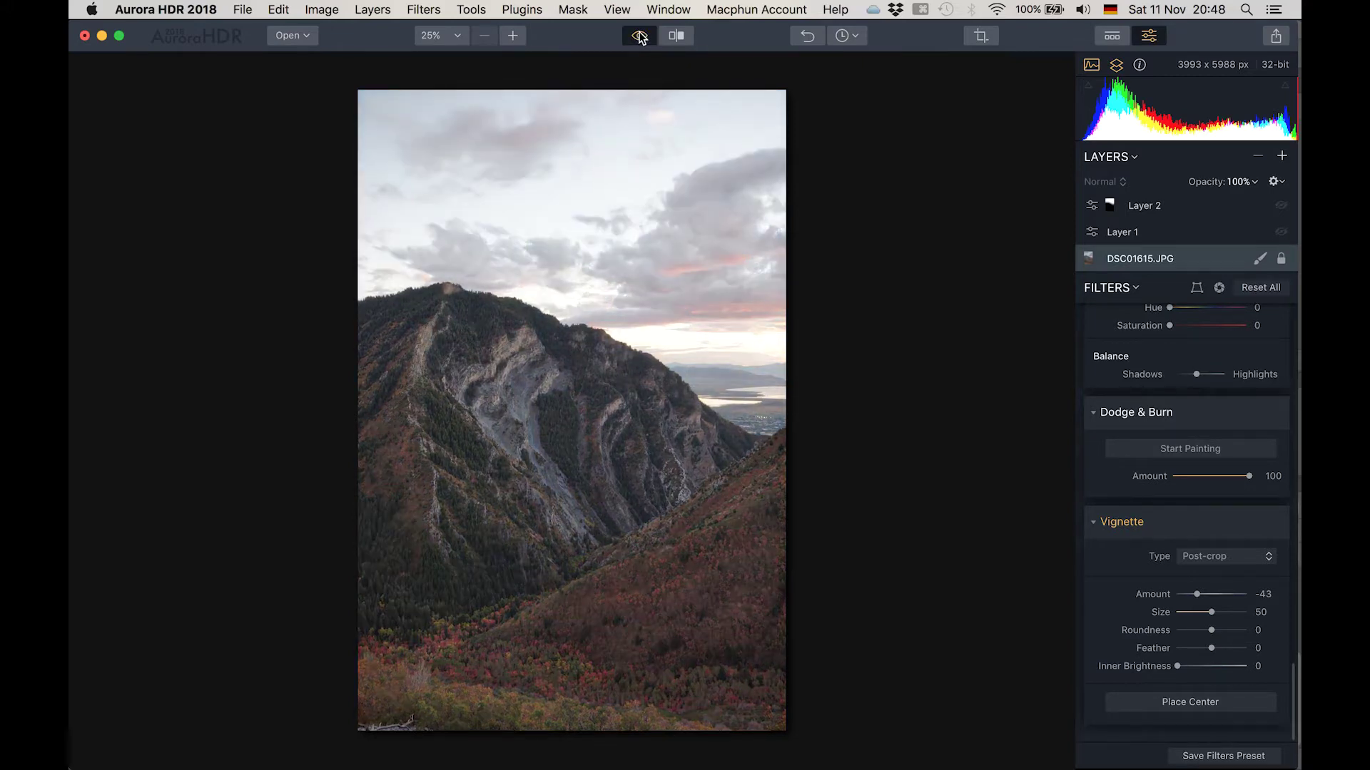
left_click(640, 37)
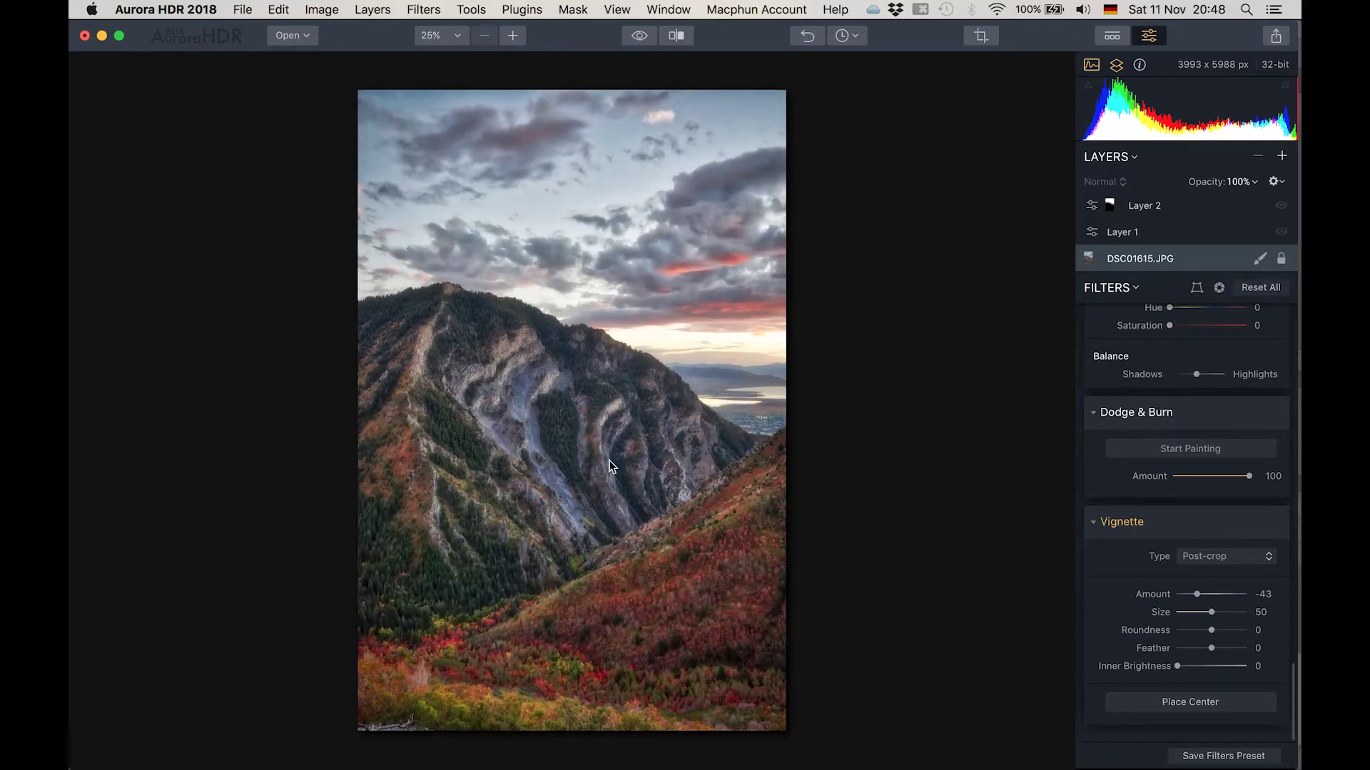
left_click(512, 35)
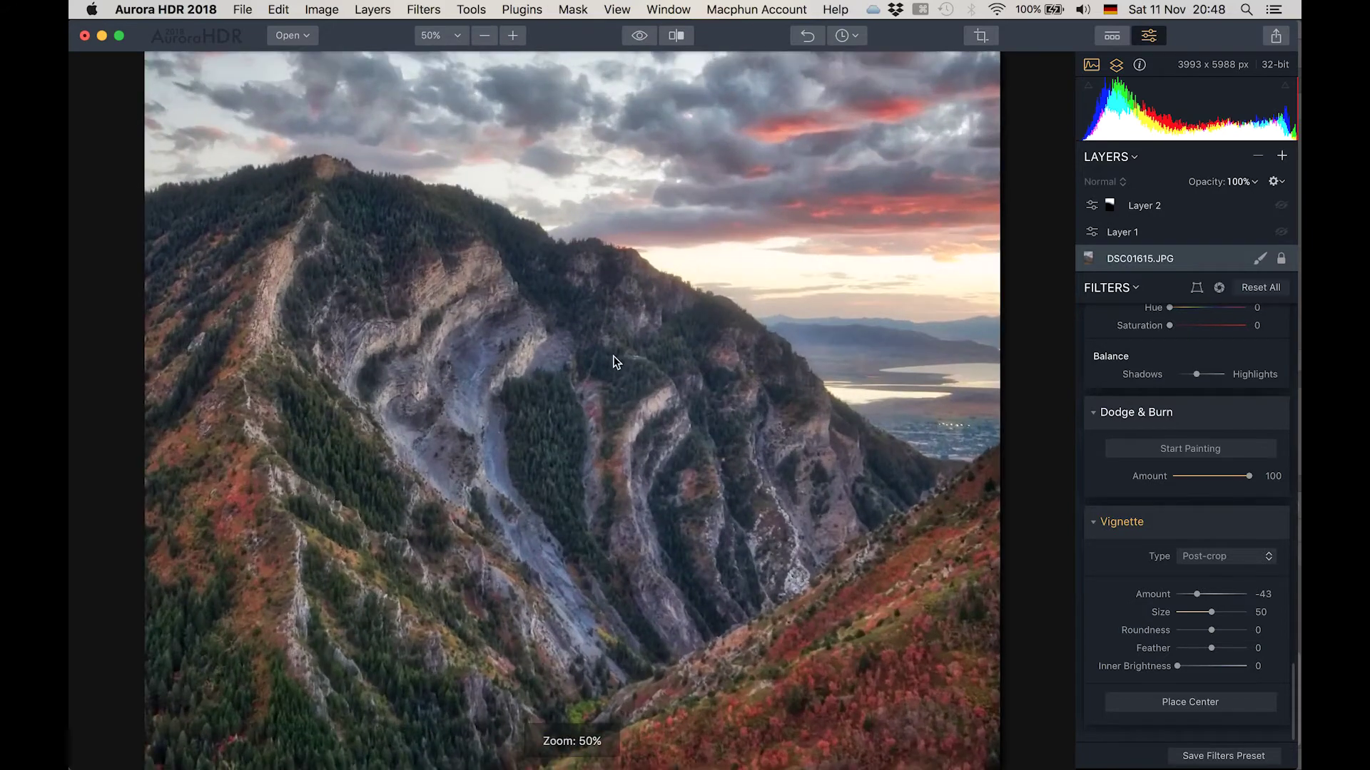
scroll(615, 362, "down", 3)
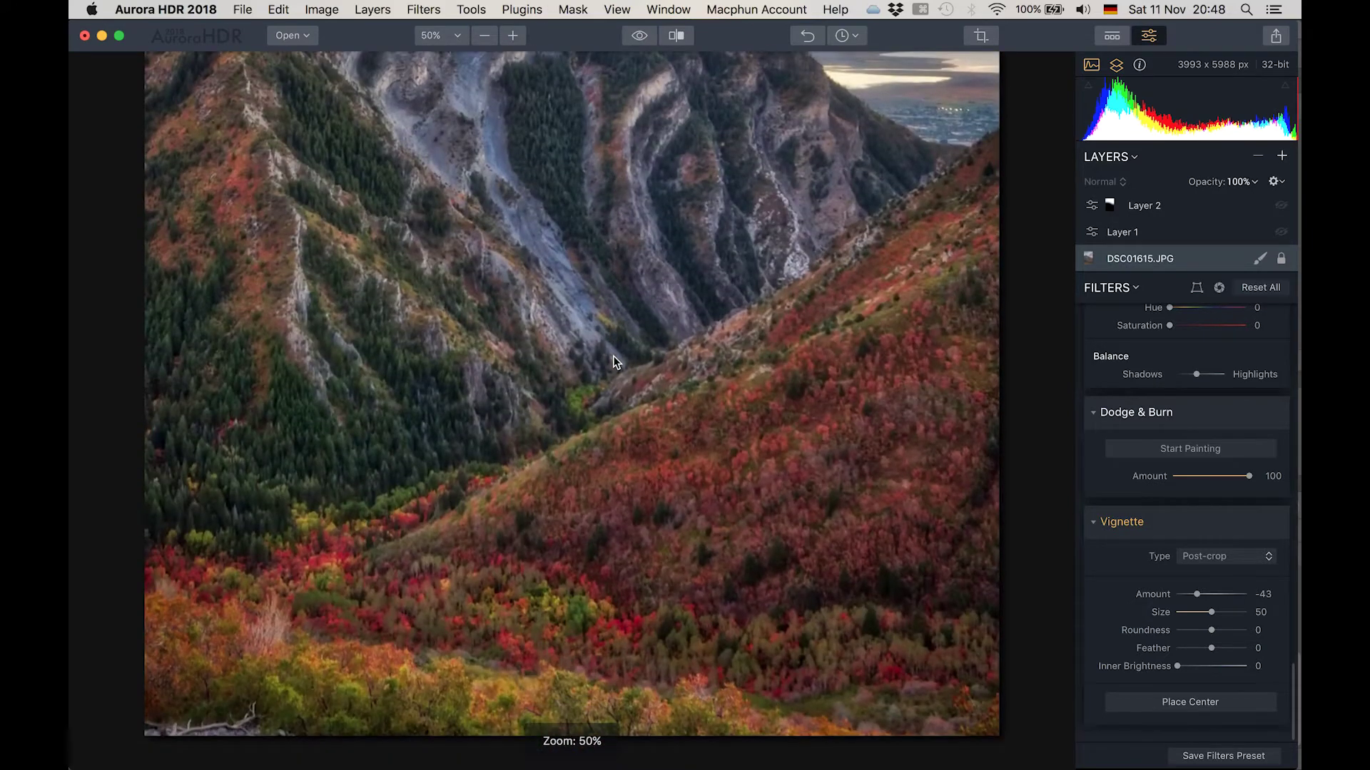
left_click(645, 39)
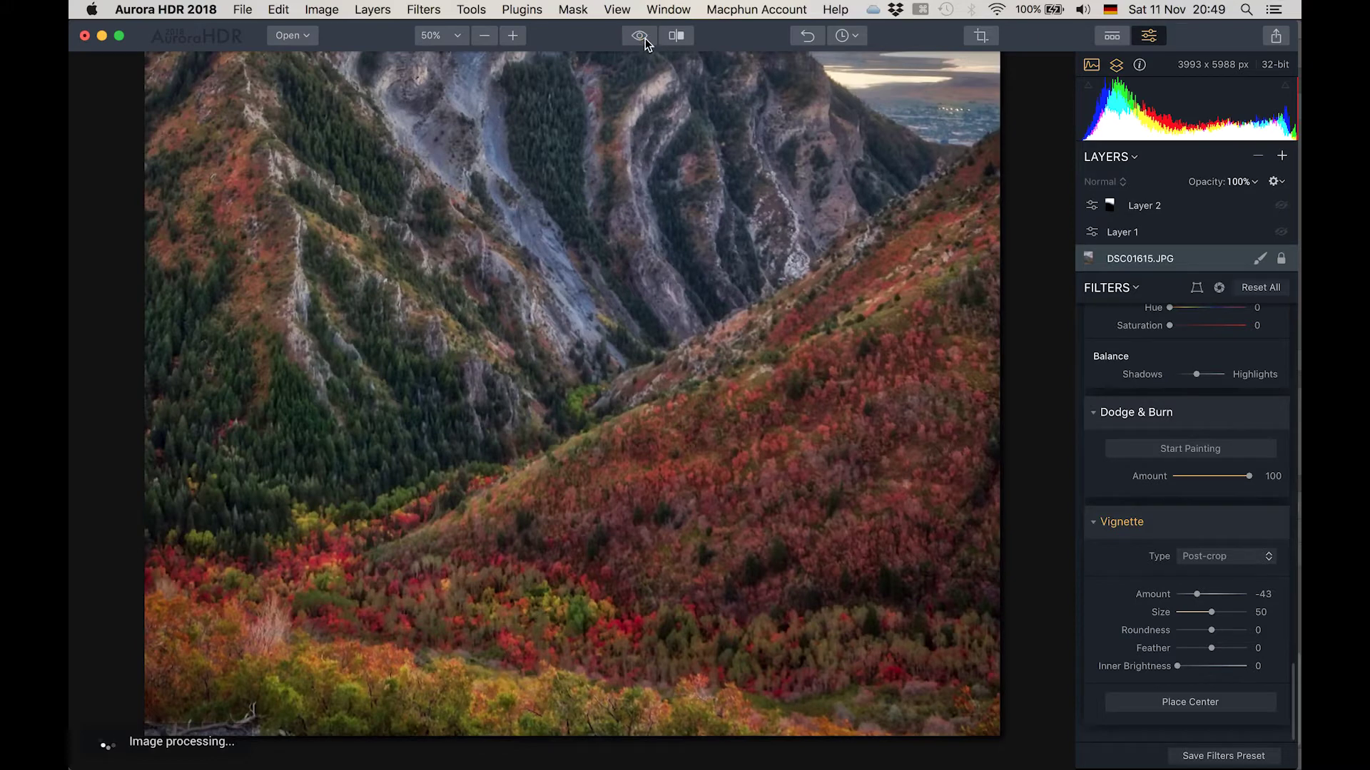
left_click(645, 38)
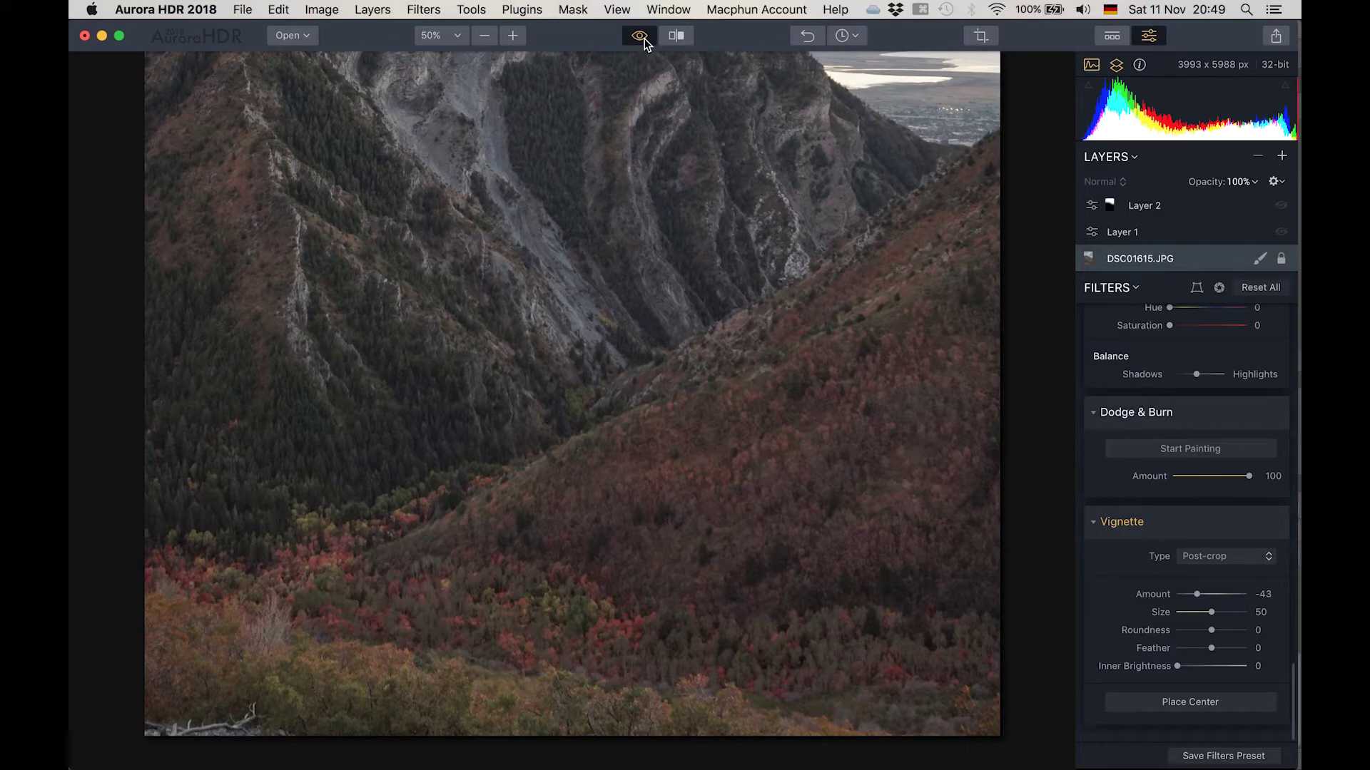
left_click(645, 42)
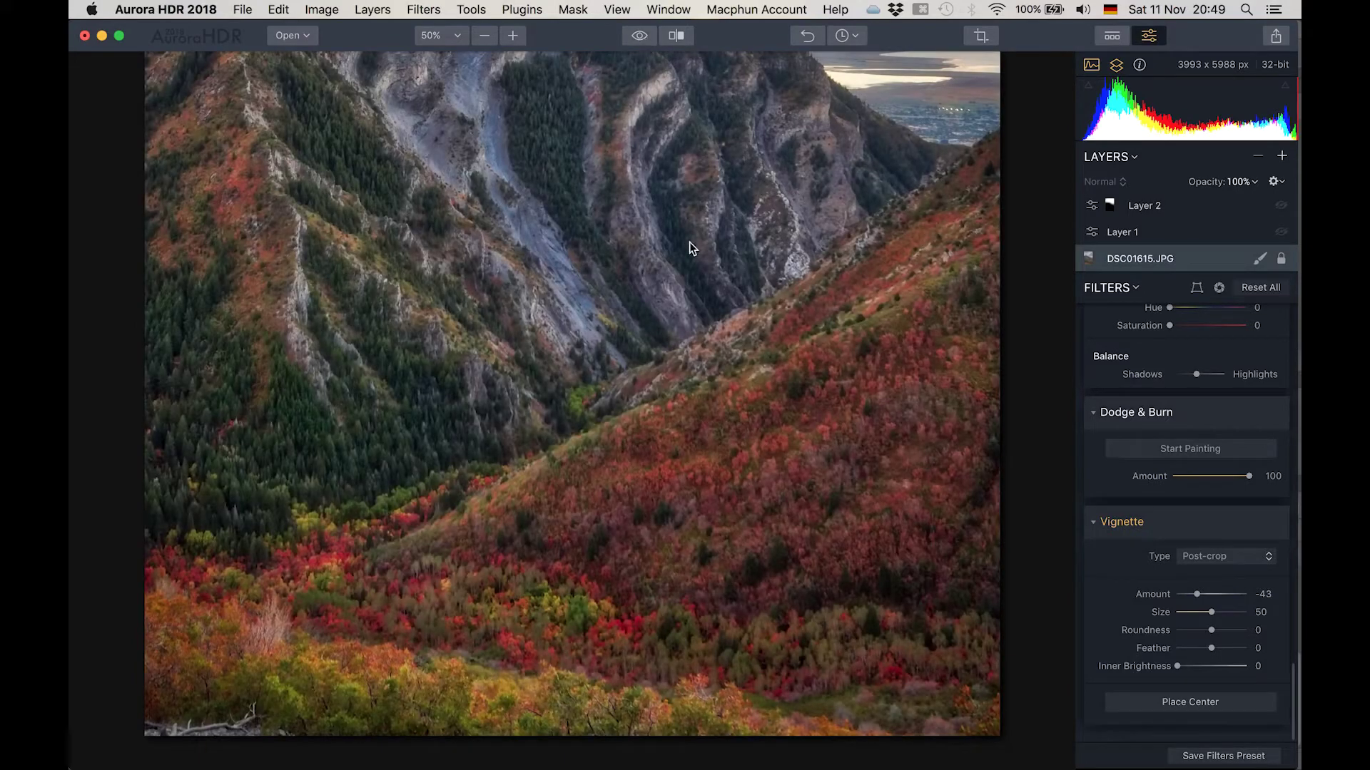
left_click(484, 37)
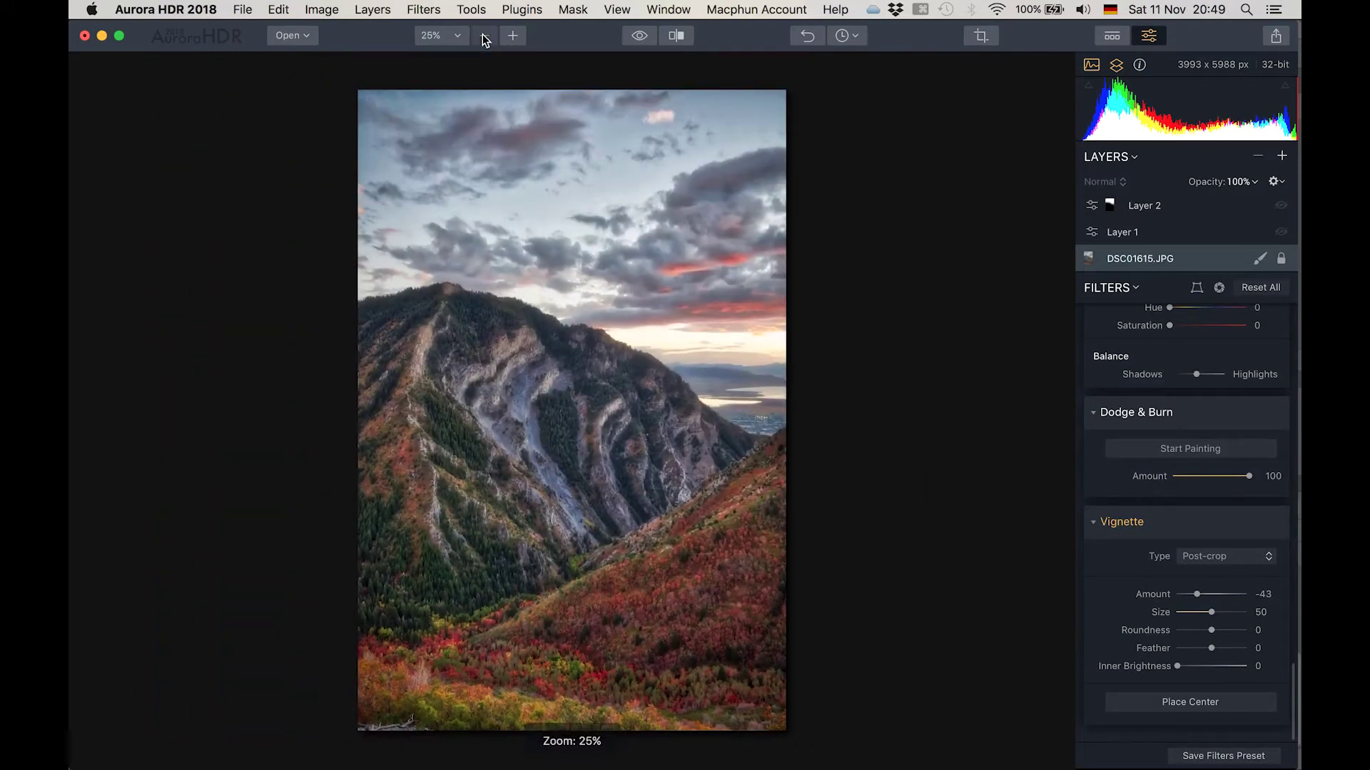
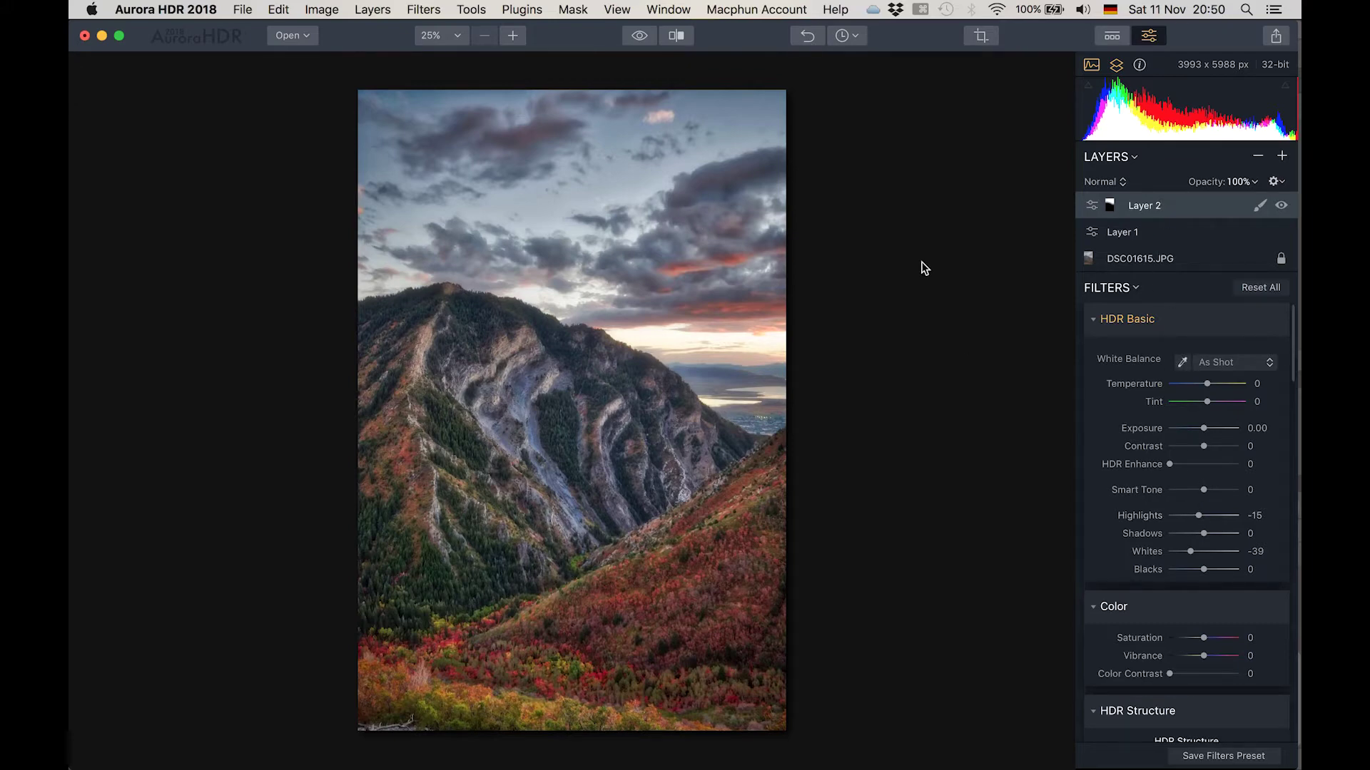
Switch Layer 2 off and back on to examine its effect on the photo
left_click(1282, 204)
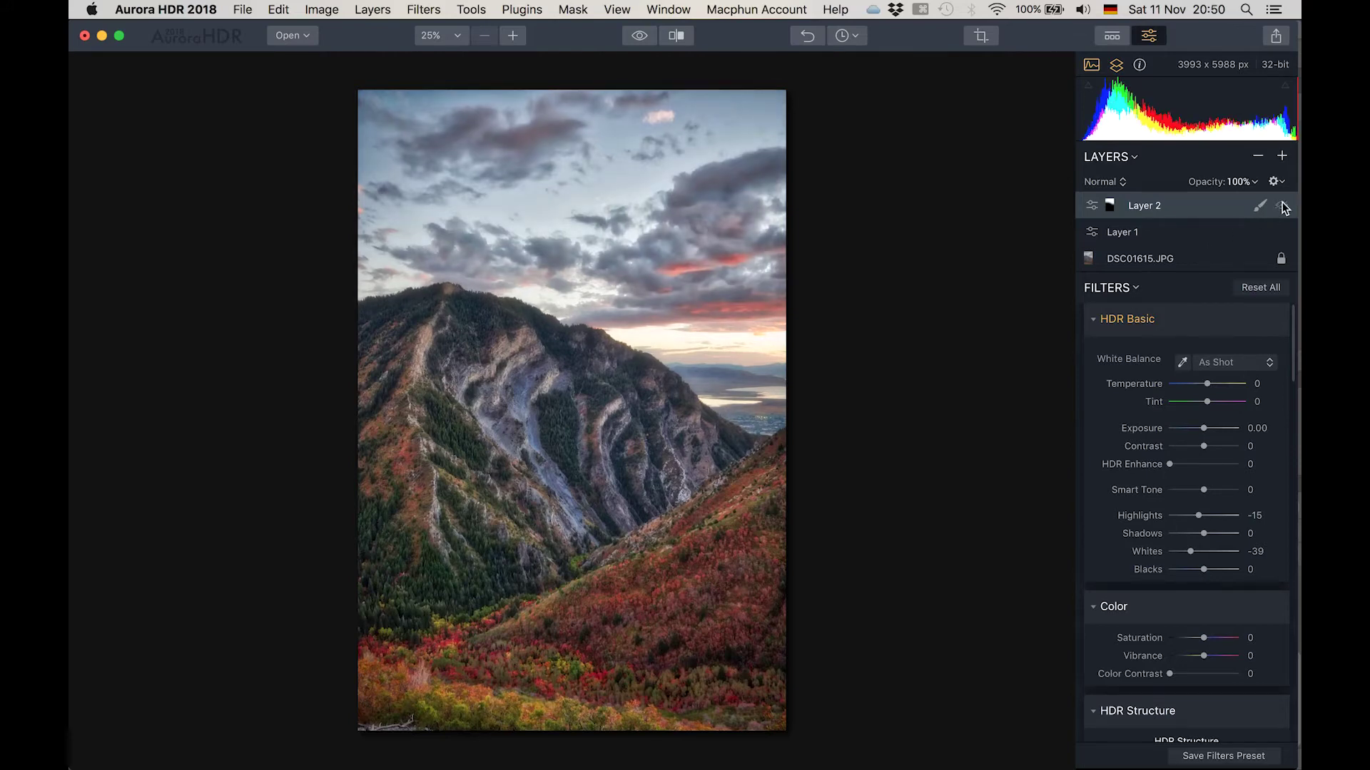
left_click(1281, 206)
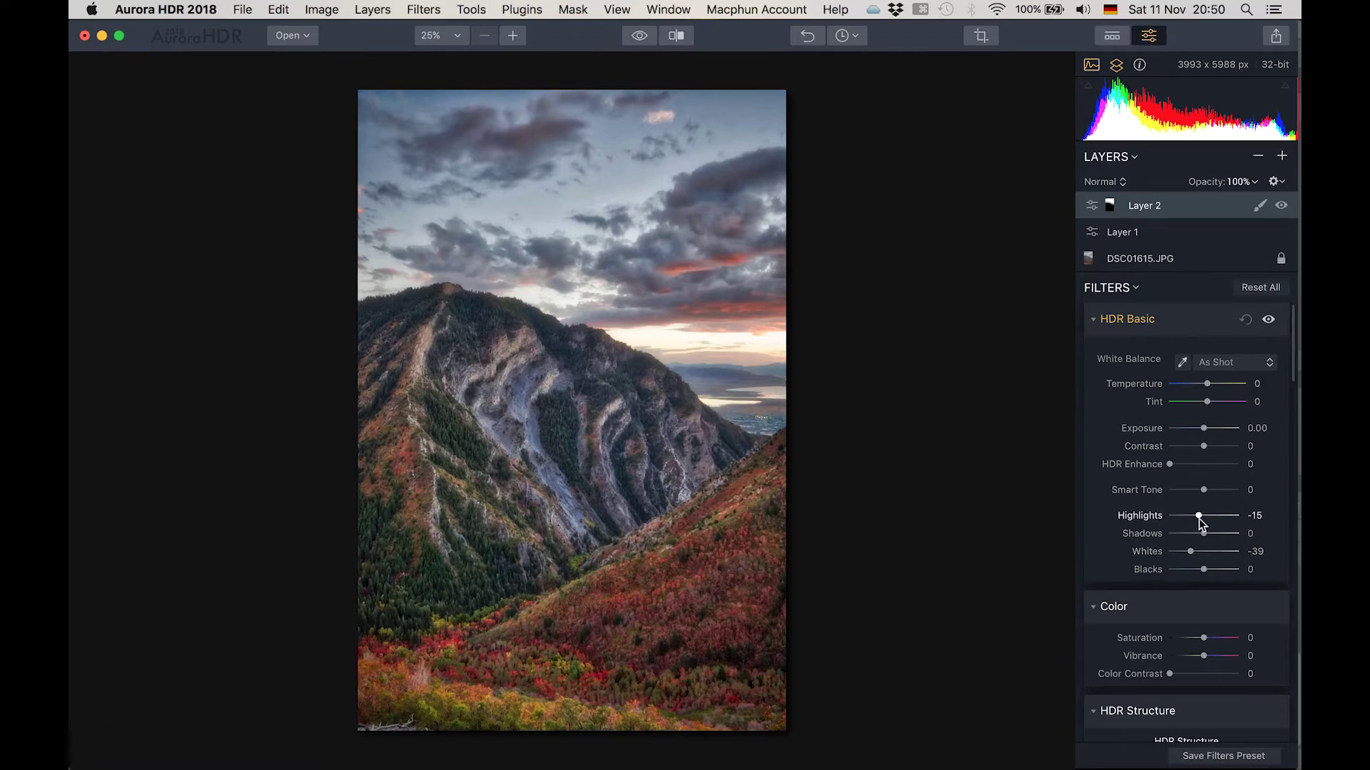
On Layer 2, set HDR Basic Highlights to -18 and Whites to -26, and review the layer's HDR Denoise and Image Radiance settings
left_click_drag(1190, 552, 1200, 521)
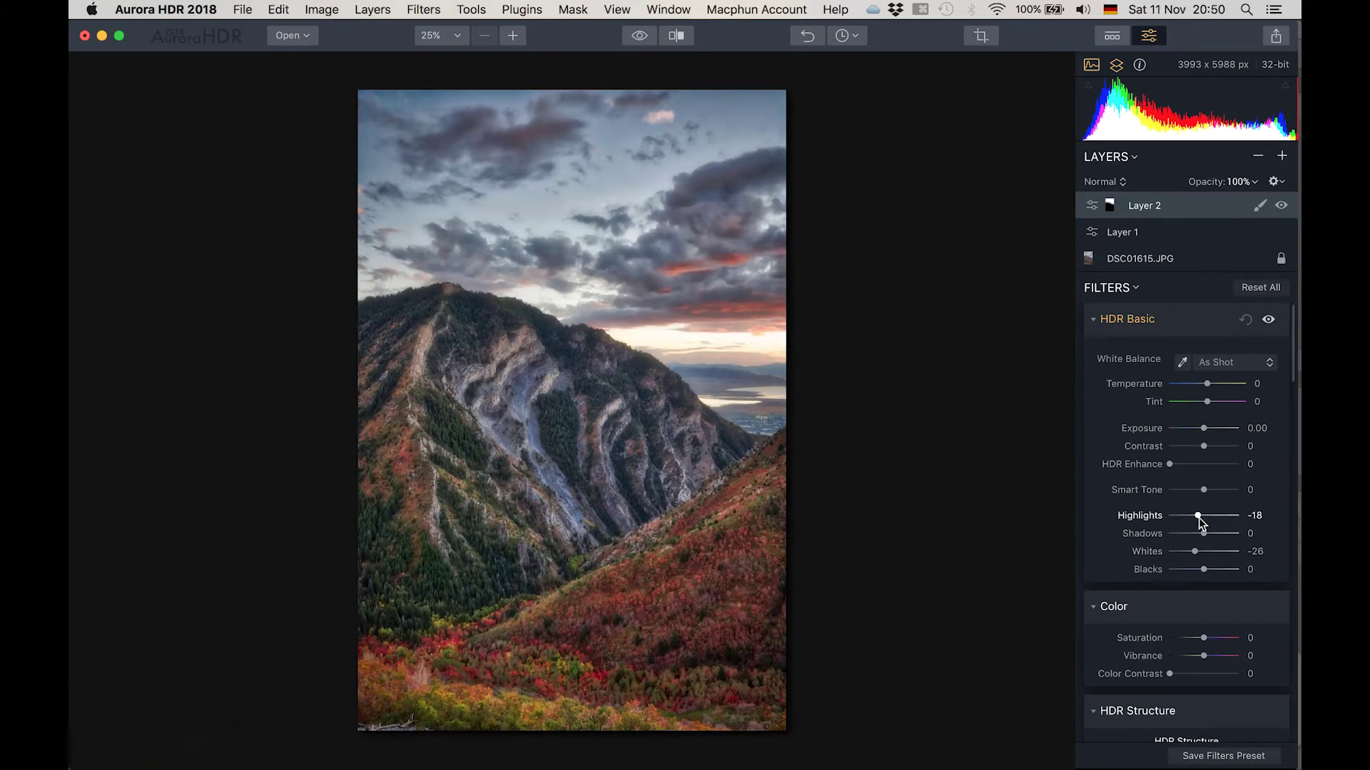
scroll(1199, 522, "down", 6)
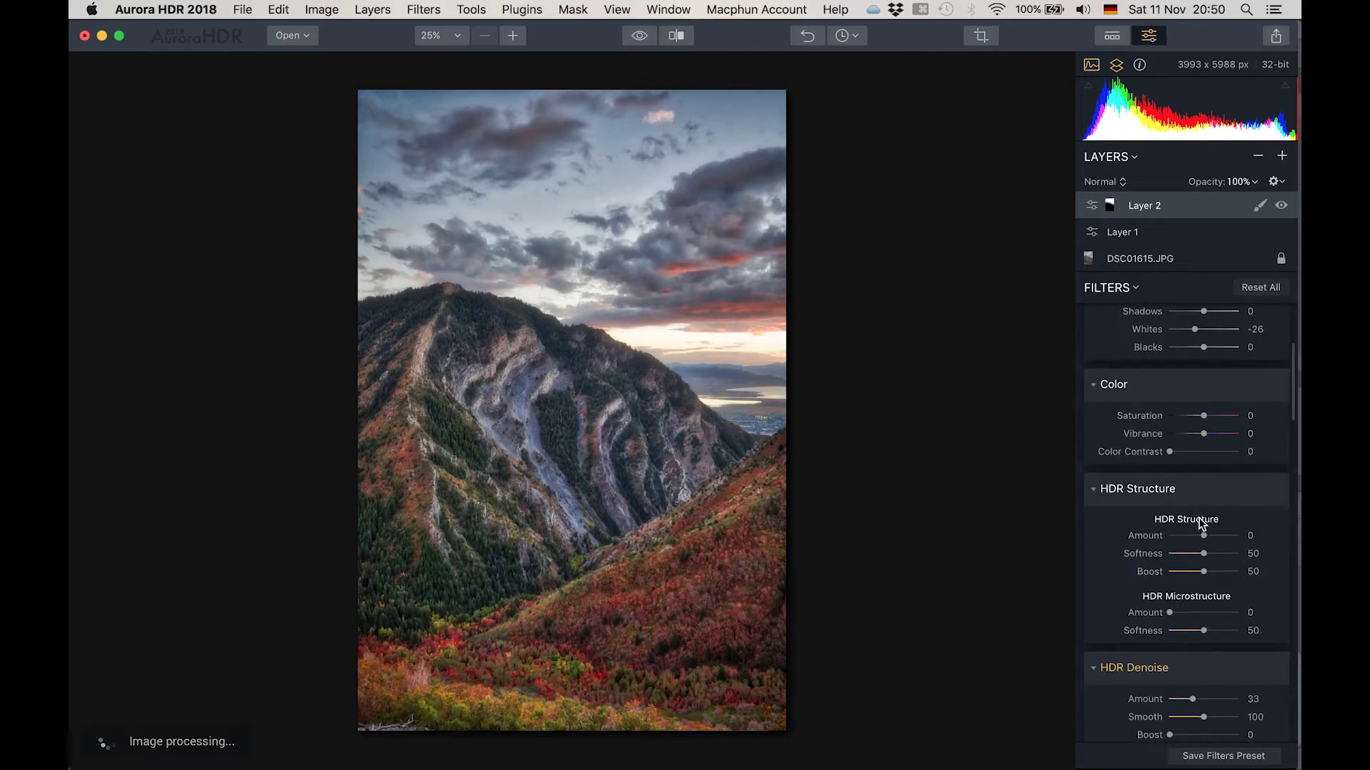
scroll(1198, 520, "down", 7)
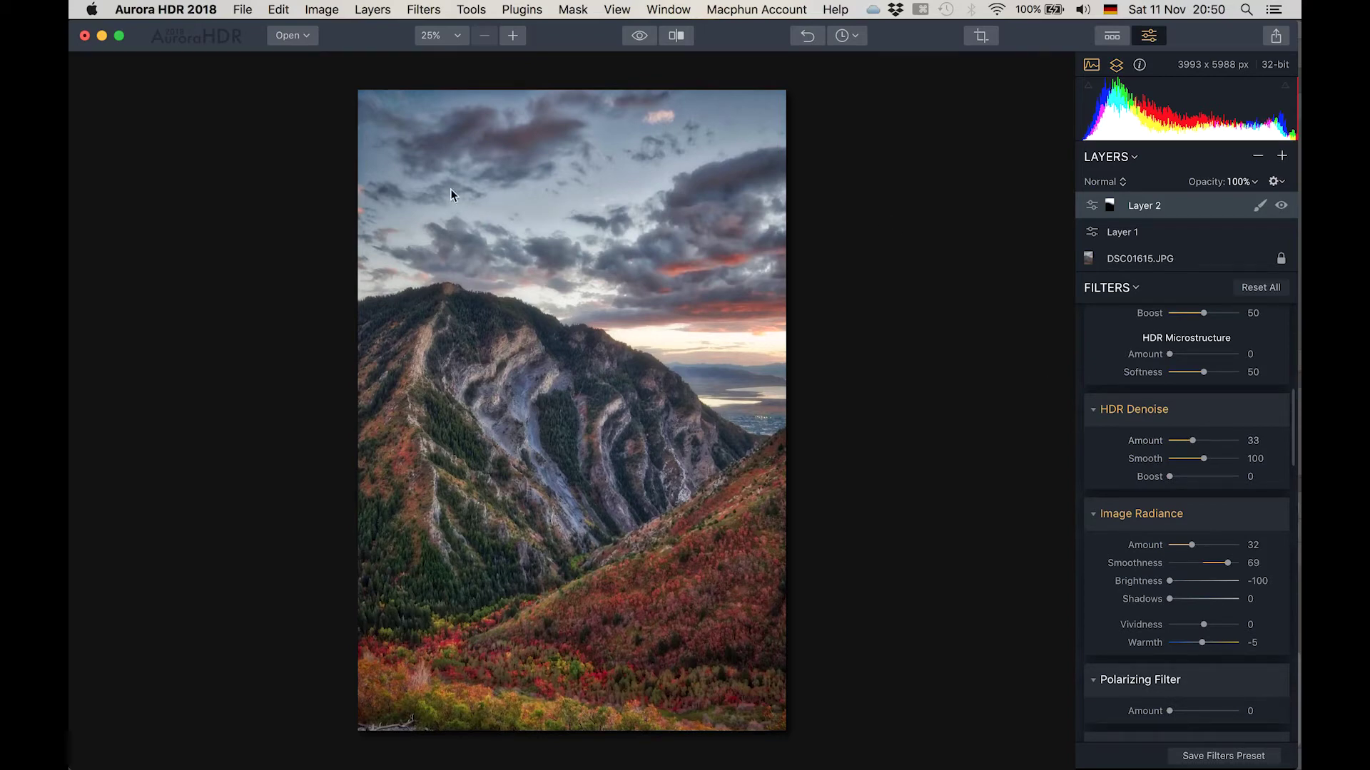
Inspect the sky at 50% and 100% zoom, and compare the whole edited photo with the unedited original at 25%
key("super+equal")
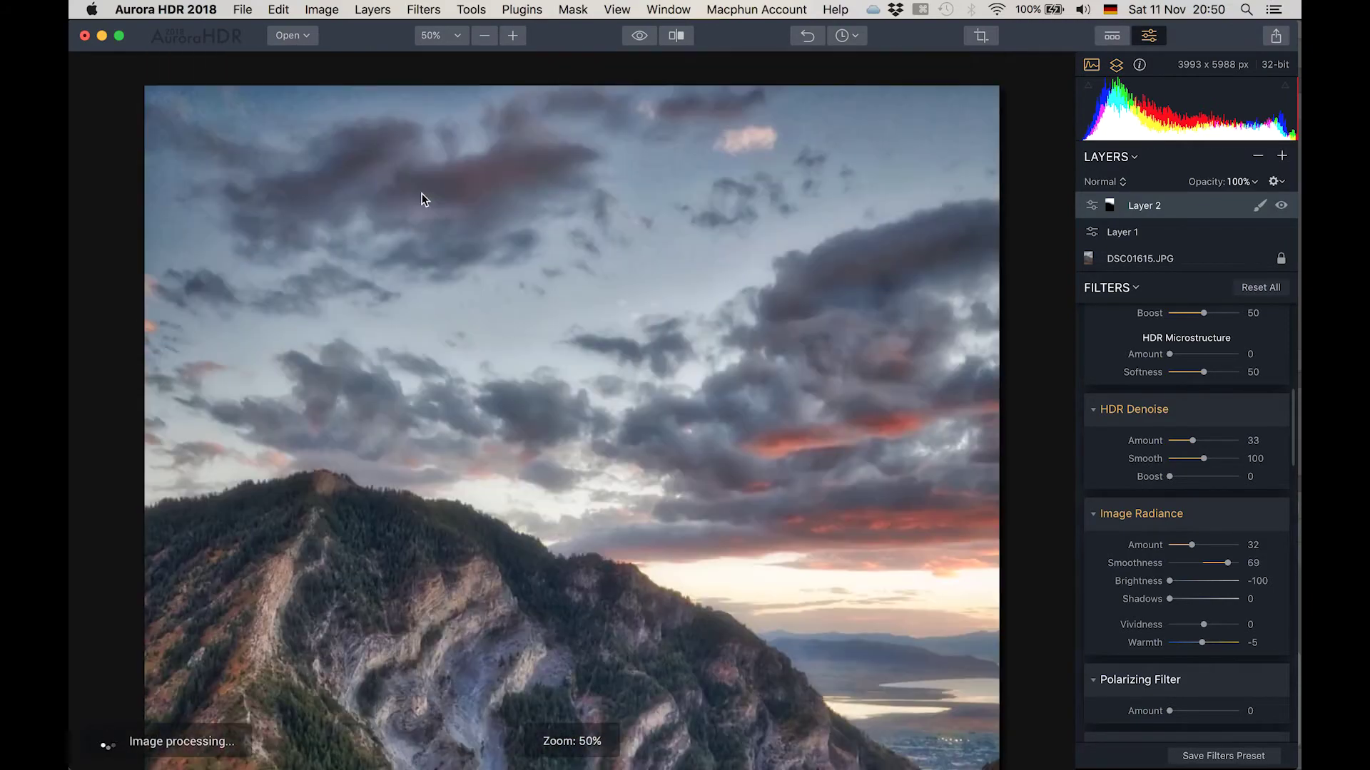
left_click(511, 35)
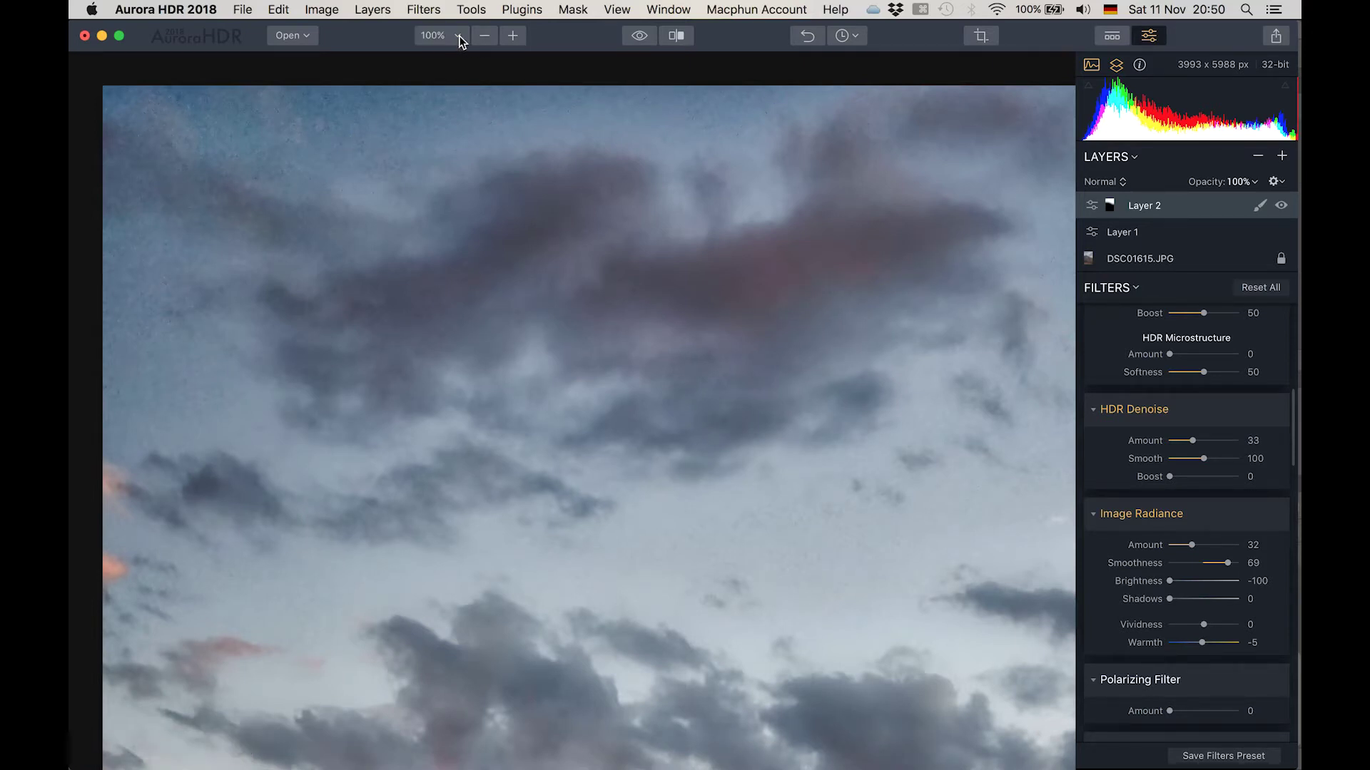
left_click(484, 39)
left_click(484, 38)
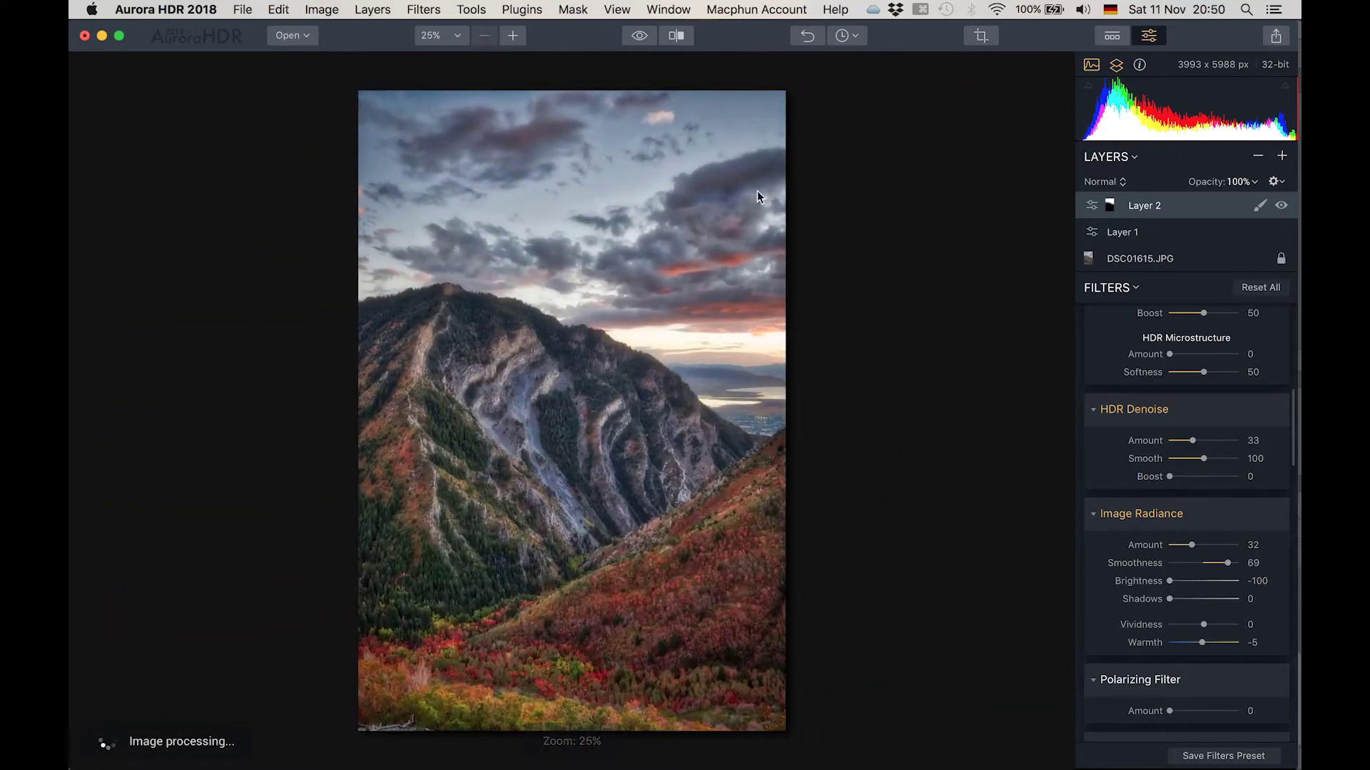
left_click(640, 38)
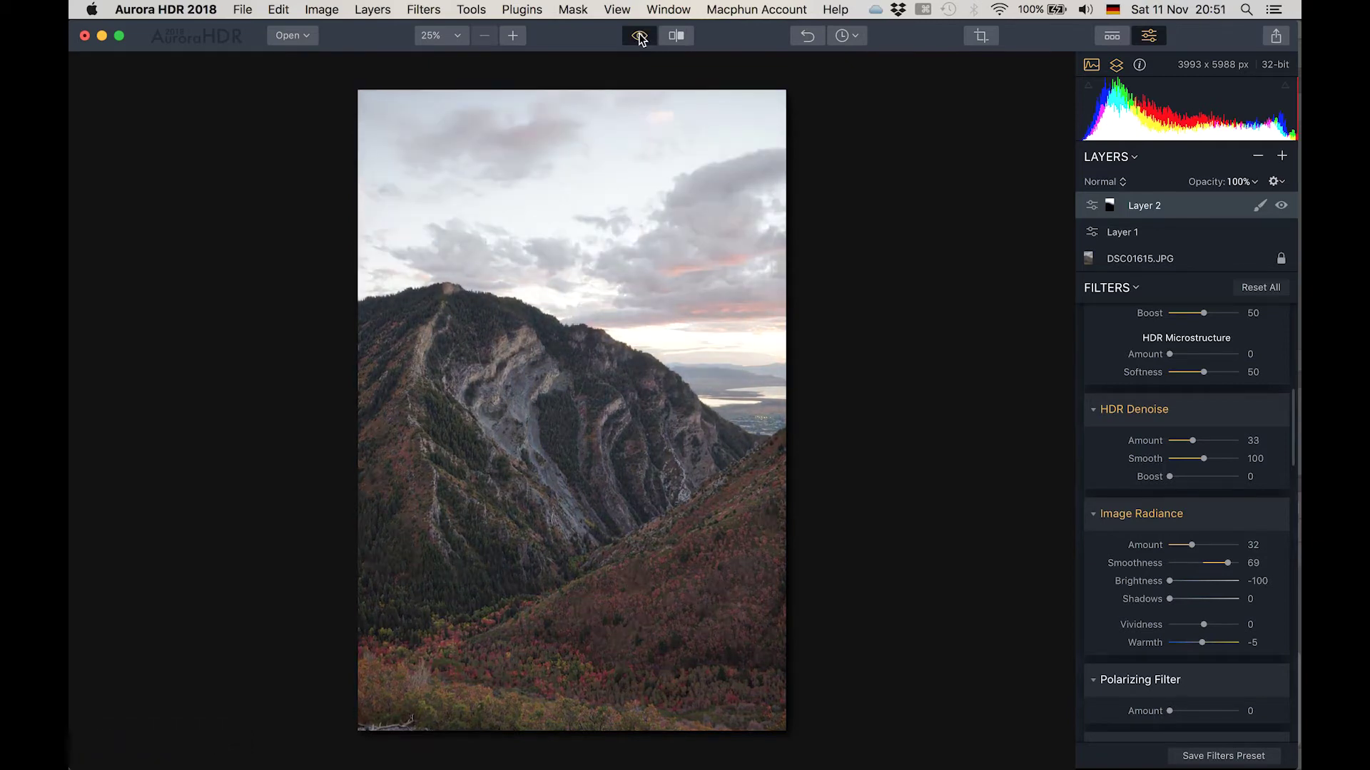
left_click(640, 38)
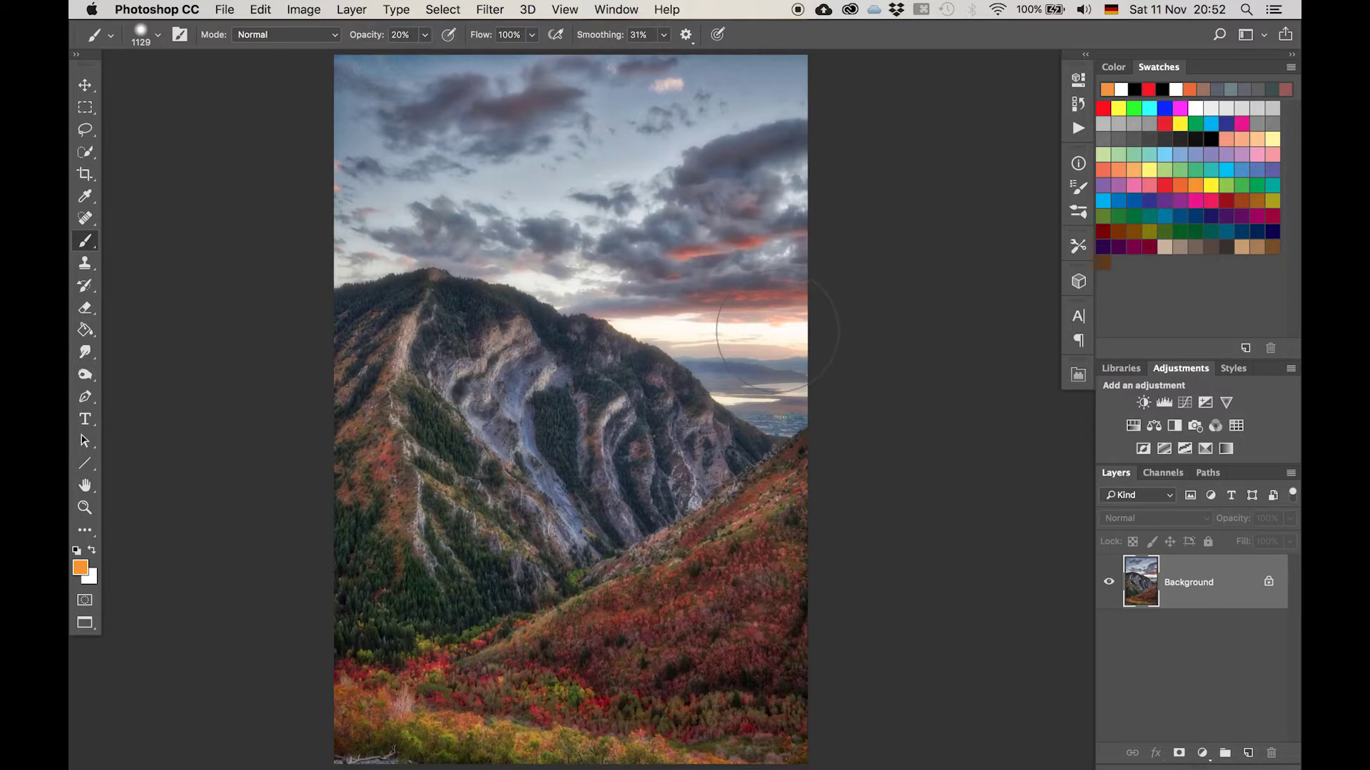
In Photoshop, duplicate the Background layer and open the Lighting Effects render filter on the copy
key("super+j")
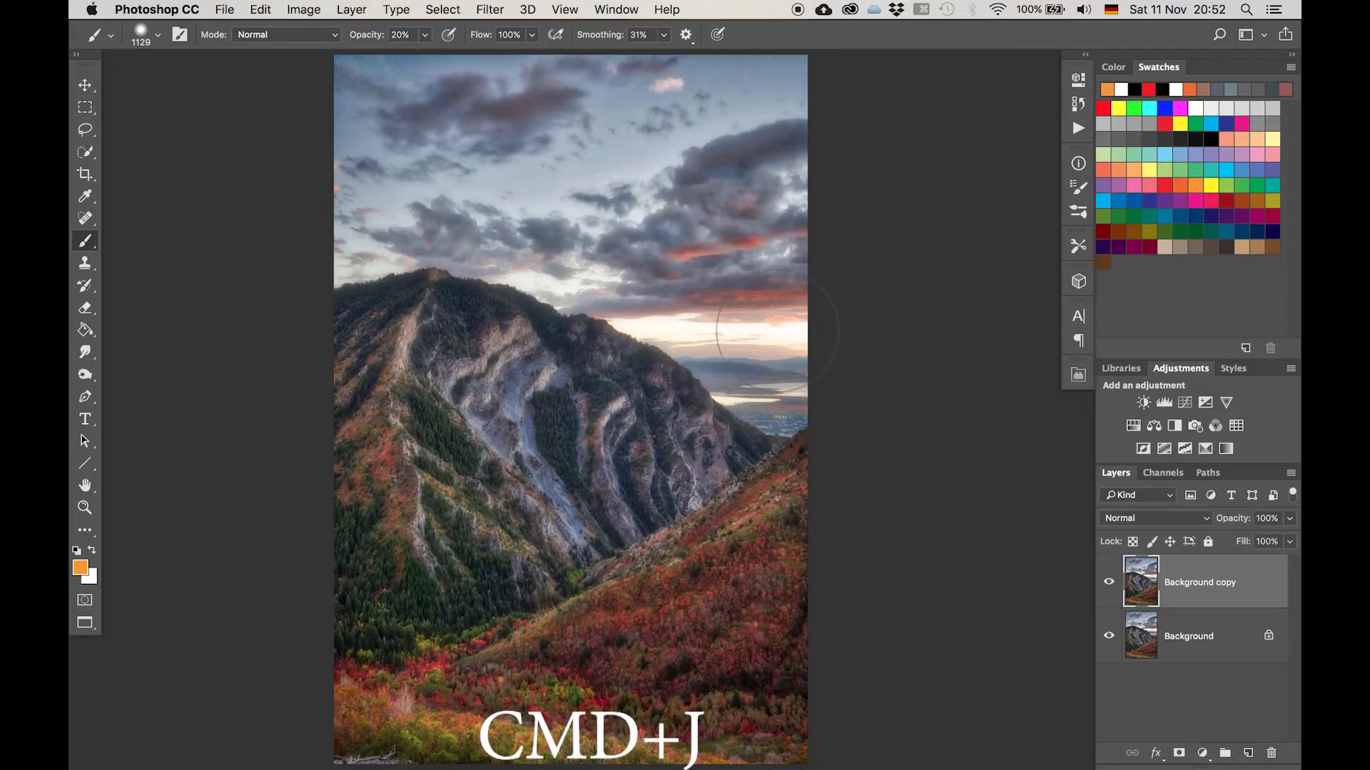
left_click(490, 10)
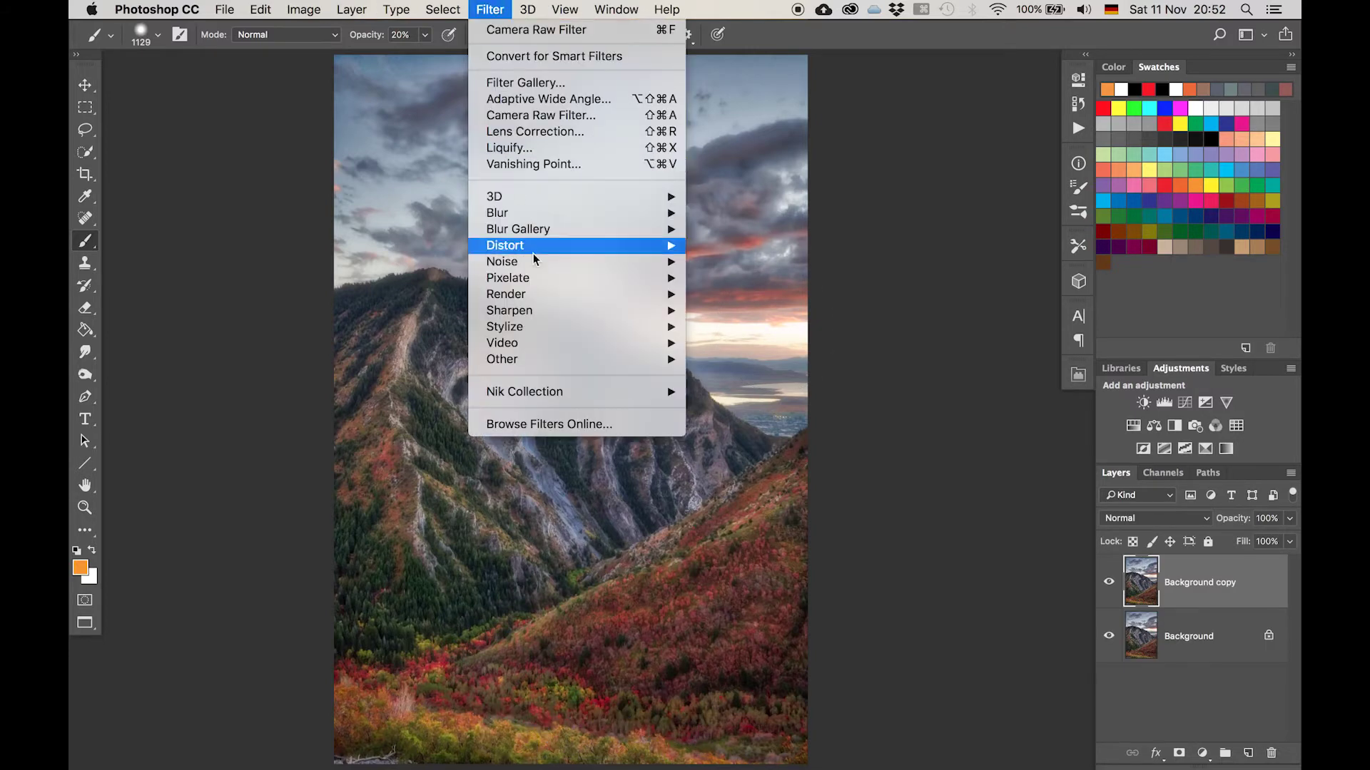
mouse_move(551, 300)
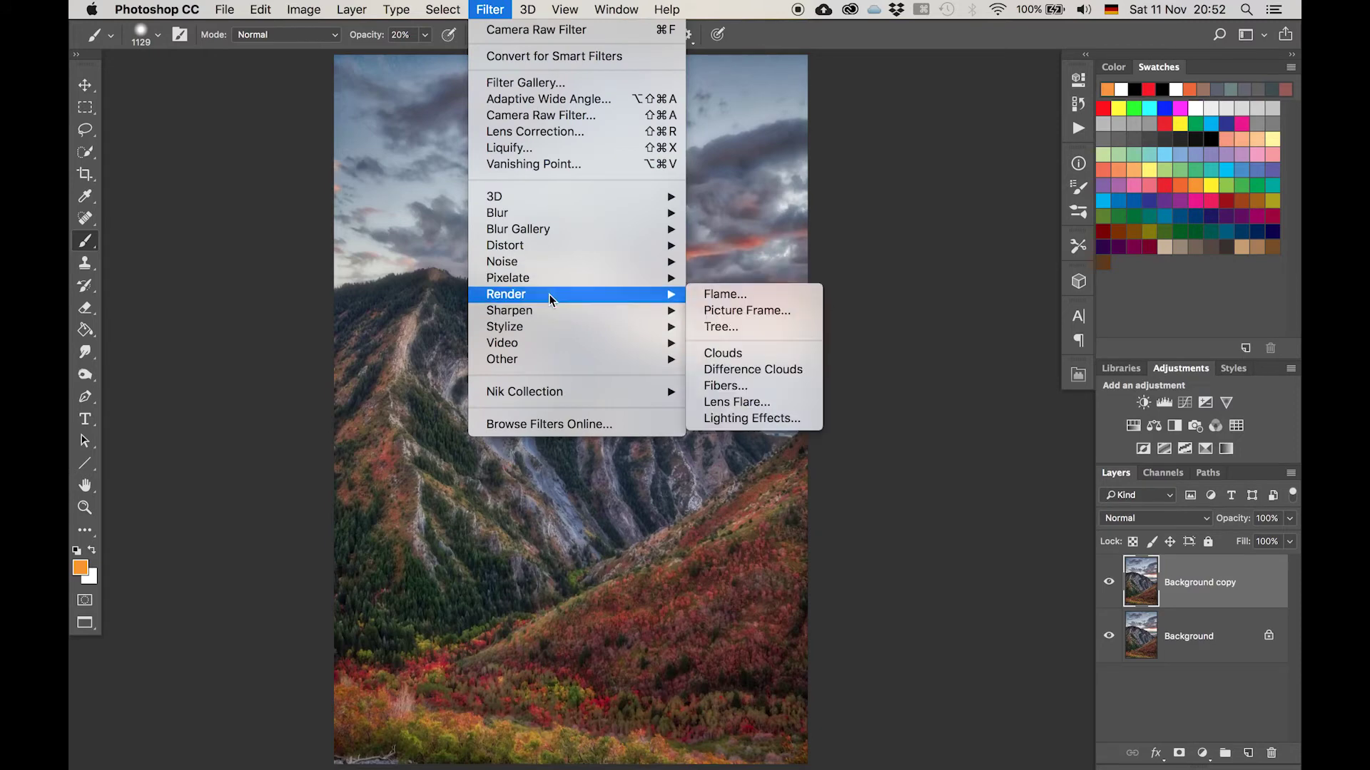
left_click(744, 419)
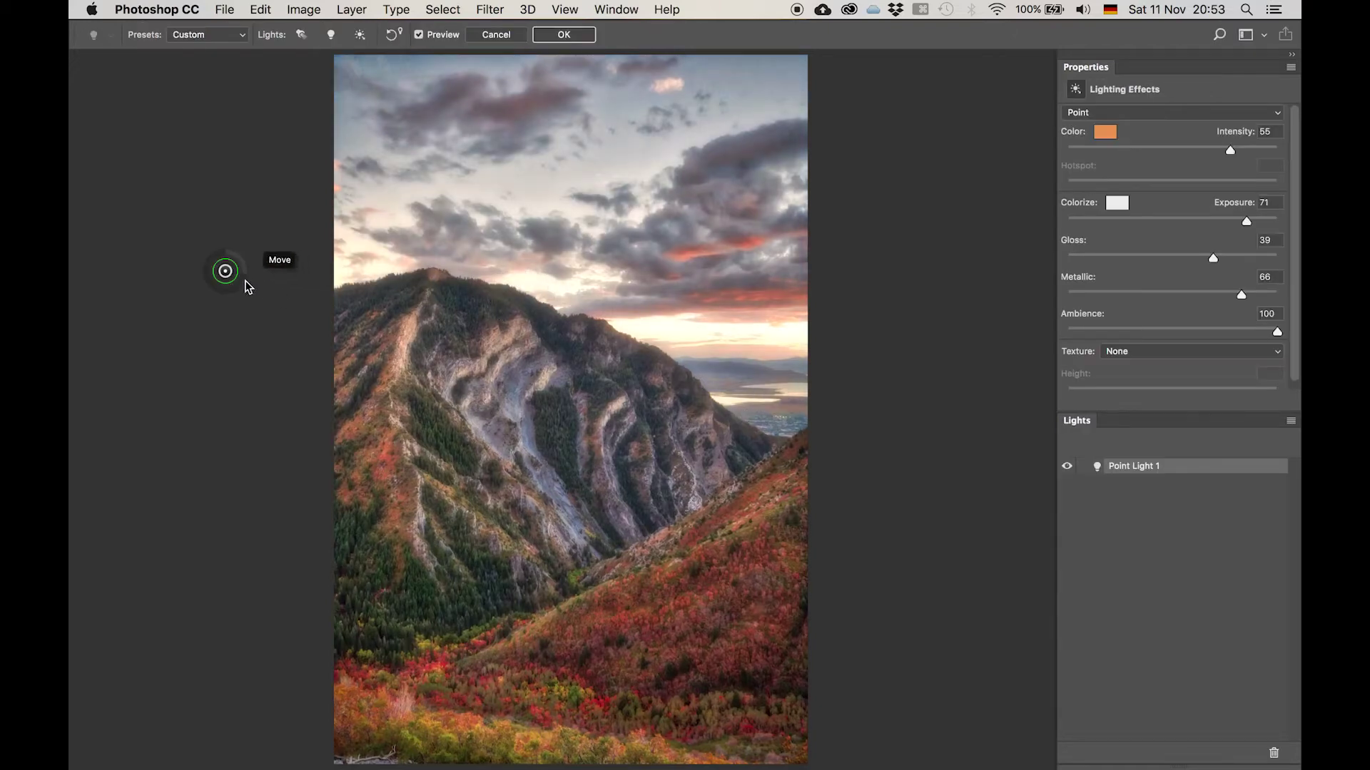
Place the orange point light over the bright sunset at the photo's right edge, set its Intensity to 50, and apply the filter
left_click_drag(227, 277, 613, 265)
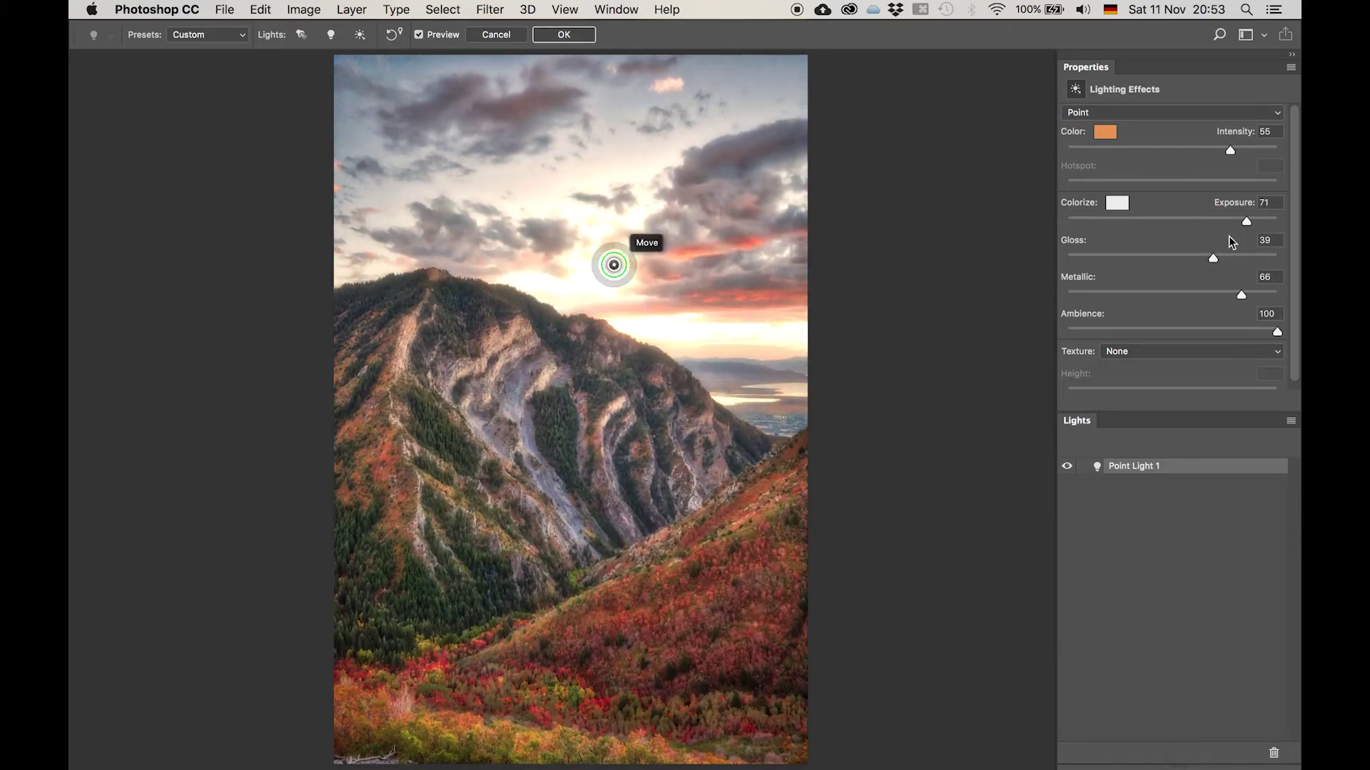
left_click_drag(614, 265, 795, 339)
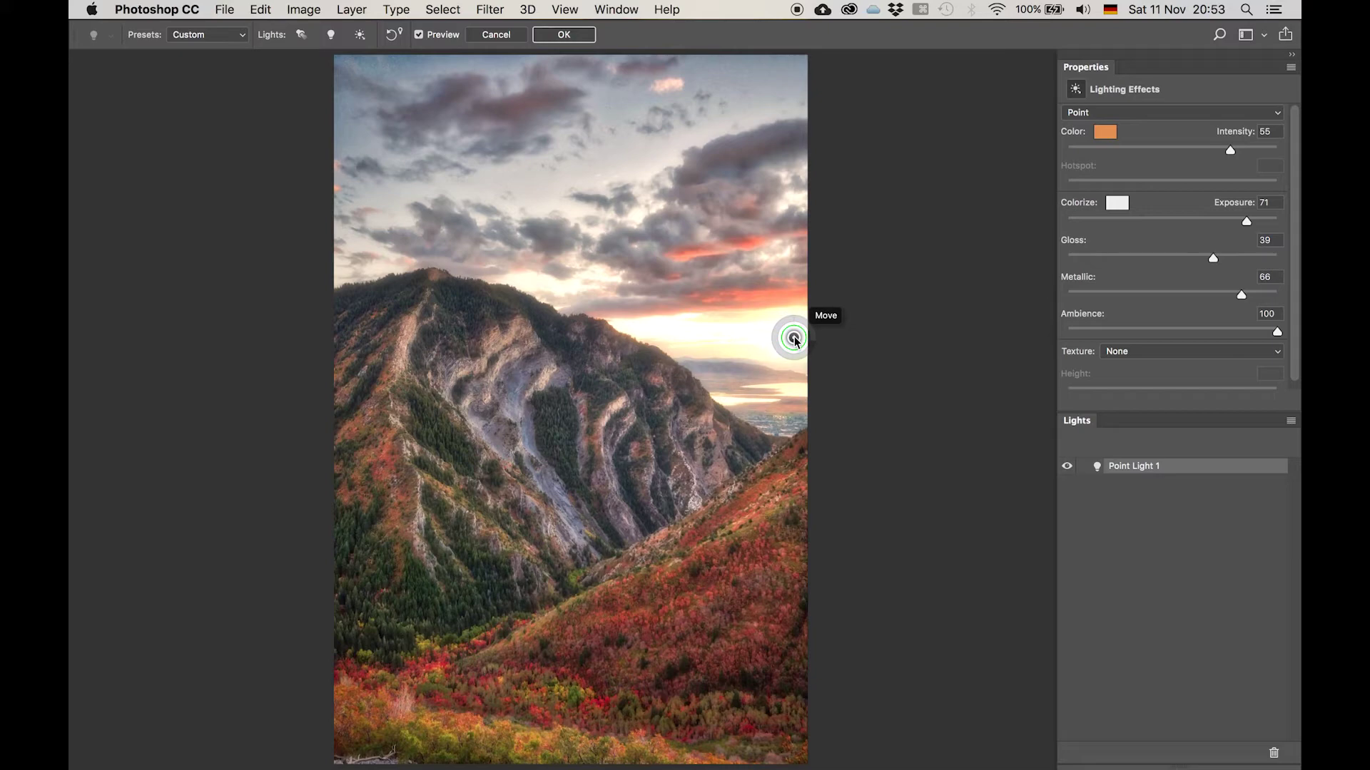
mouse_move(1231, 151)
left_mouse_down()
mouse_move(1175, 150)
mouse_move(1225, 152)
left_mouse_up()
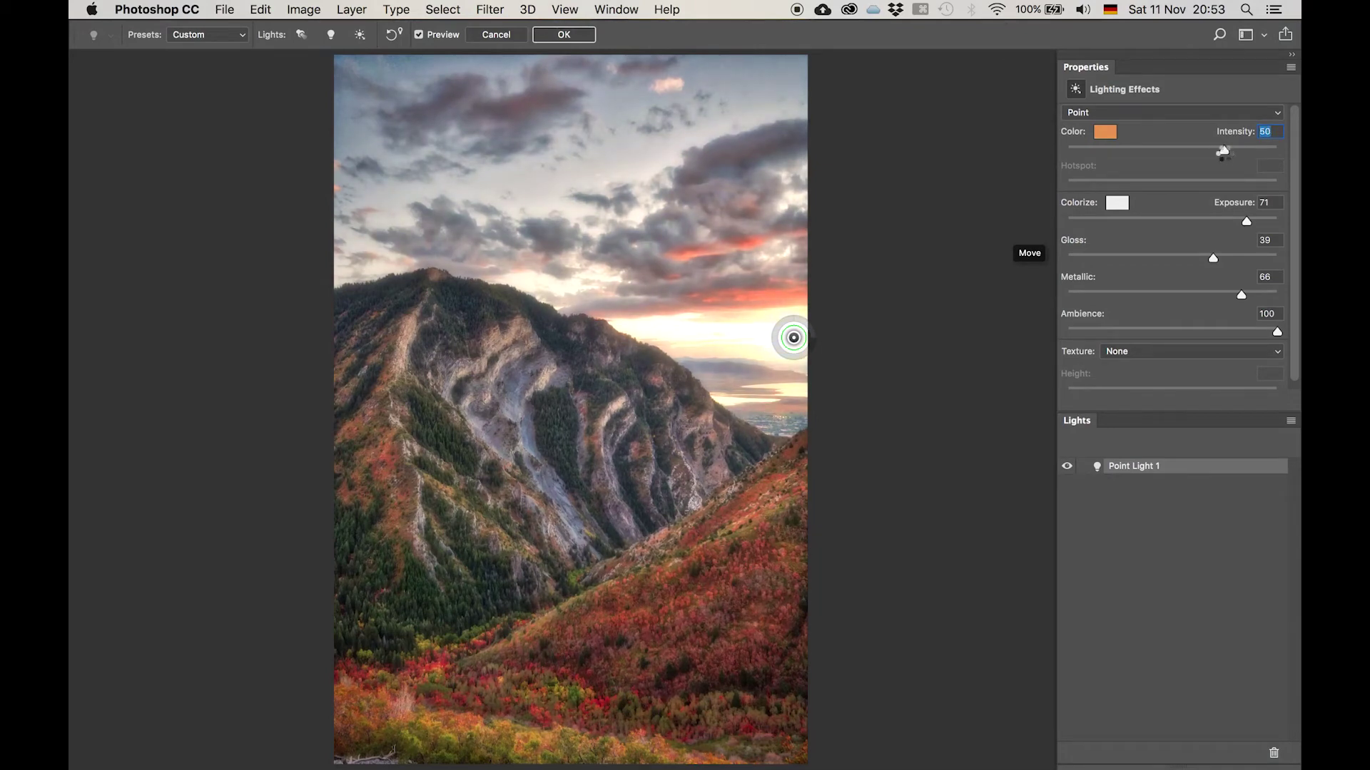
left_click(564, 34)
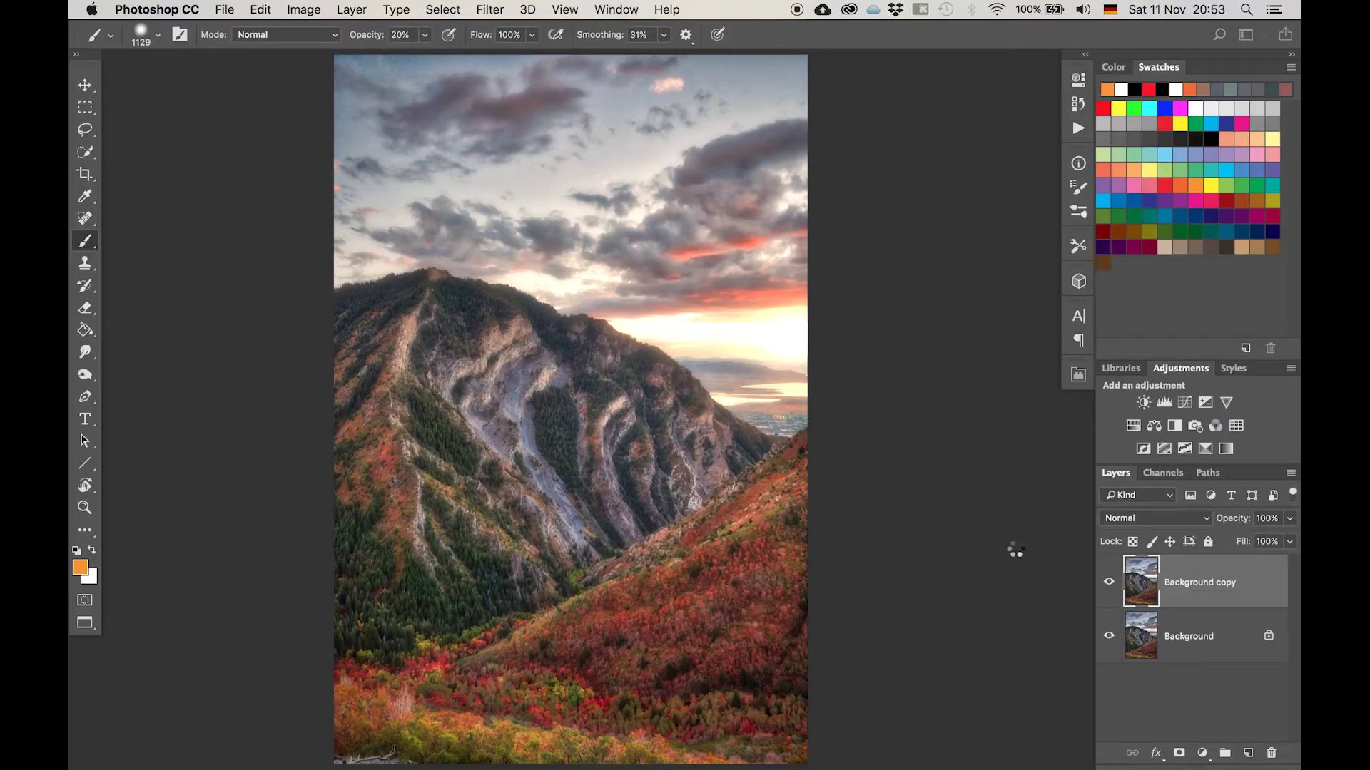
Toggle the Background copy layer's visibility to examine the lighting effect against the original image
left_click(1110, 582)
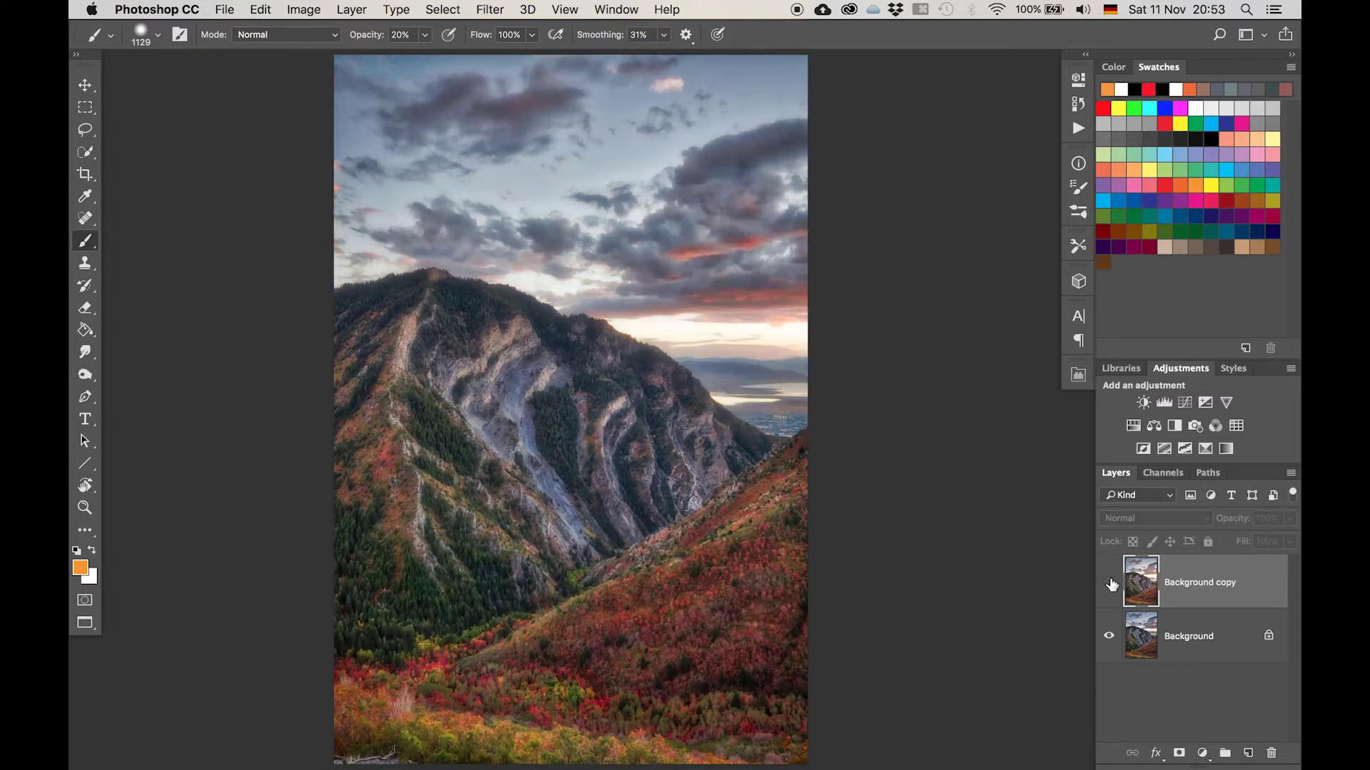
left_click(1110, 582)
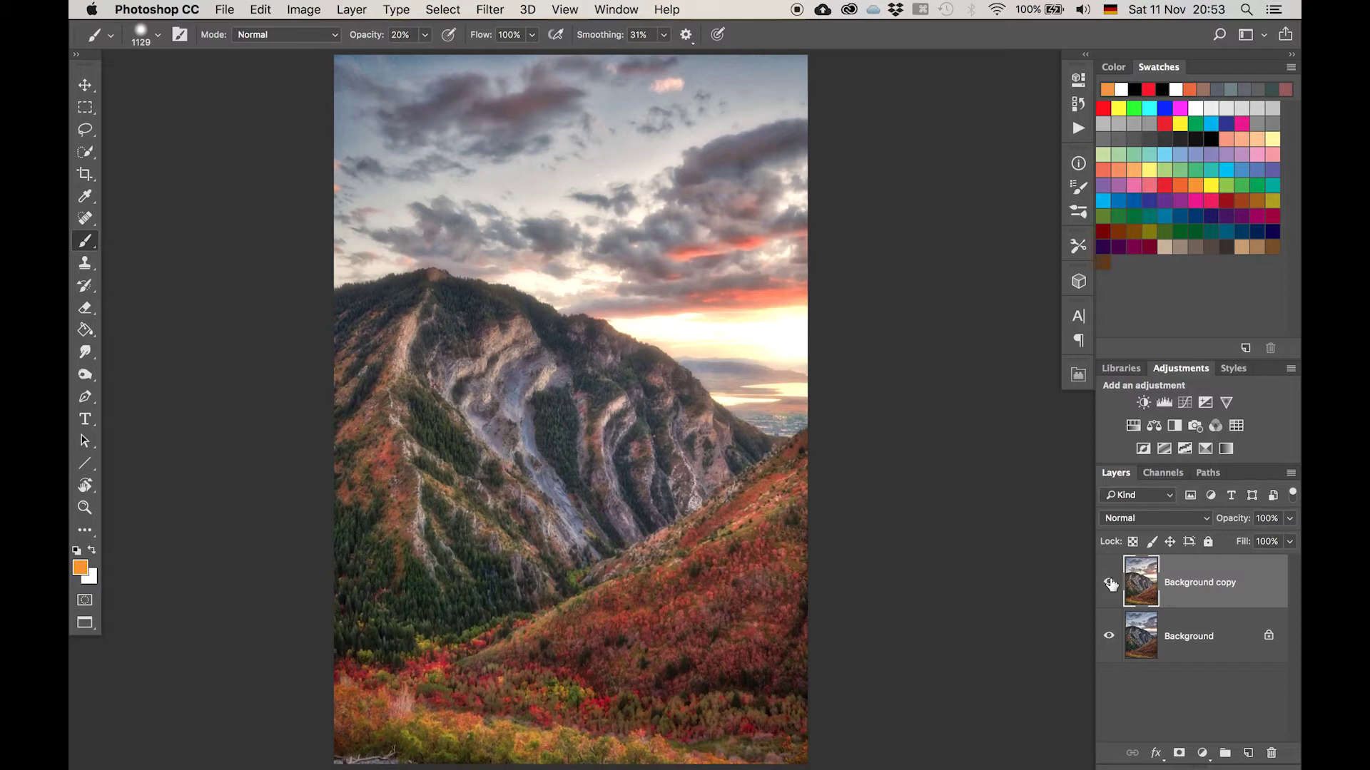
left_click(1109, 582)
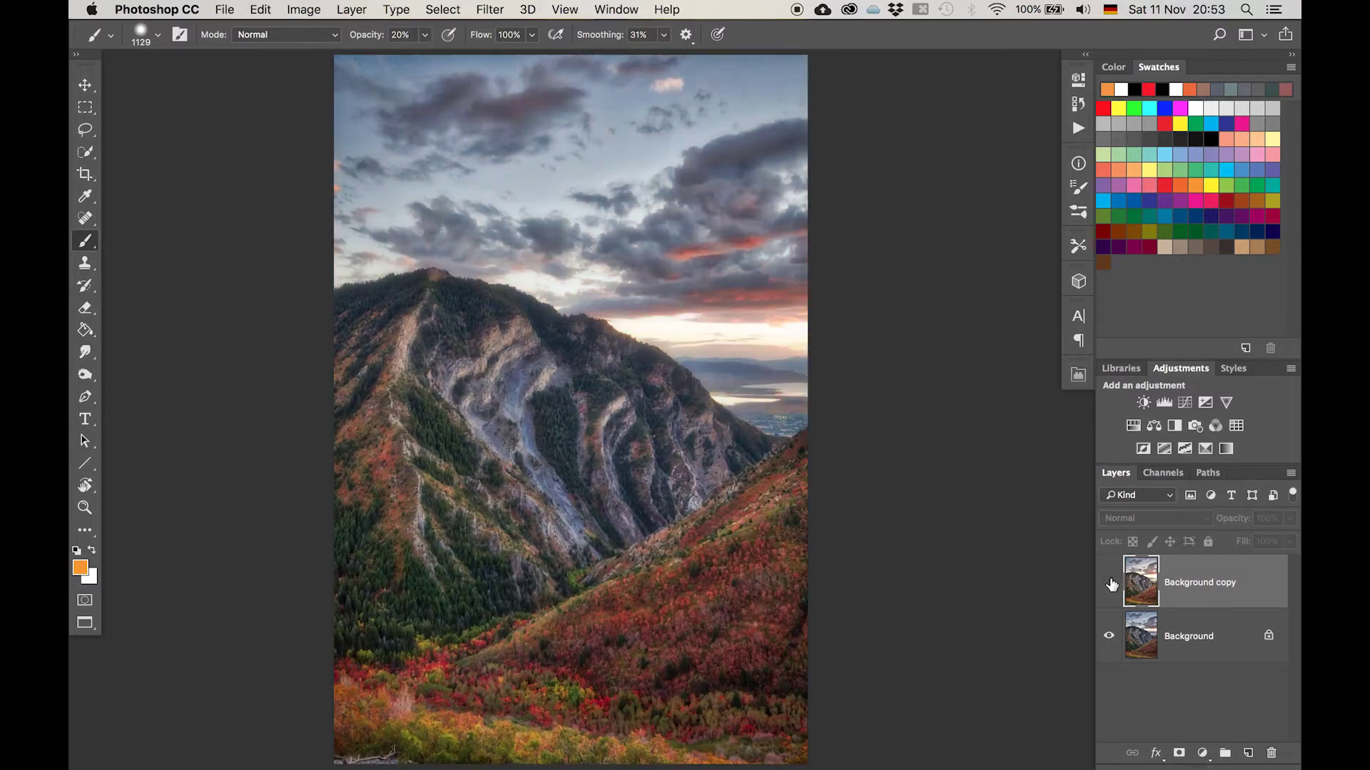
left_click(1109, 582)
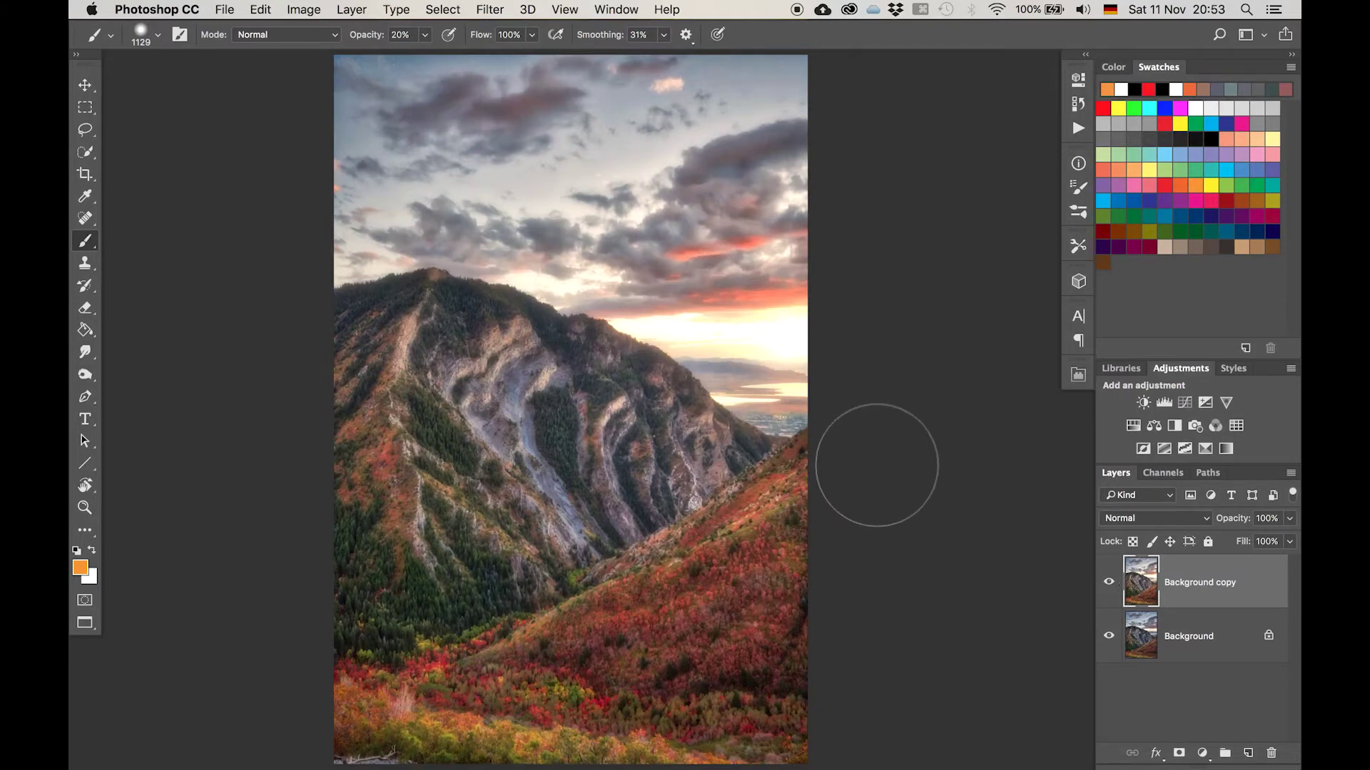
Add a Curves adjustment layer that darkens the photo and invert its mask to black
key("super+minus")
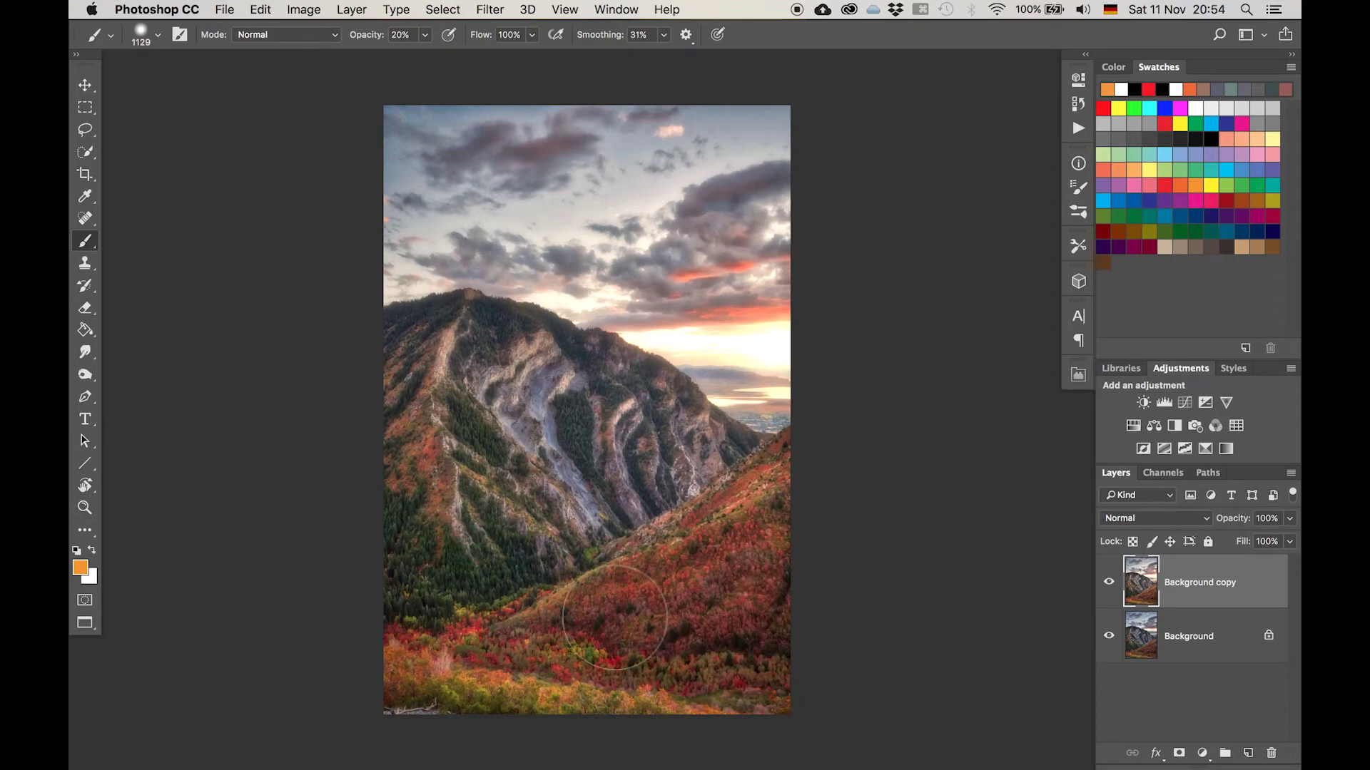
left_click(1186, 401)
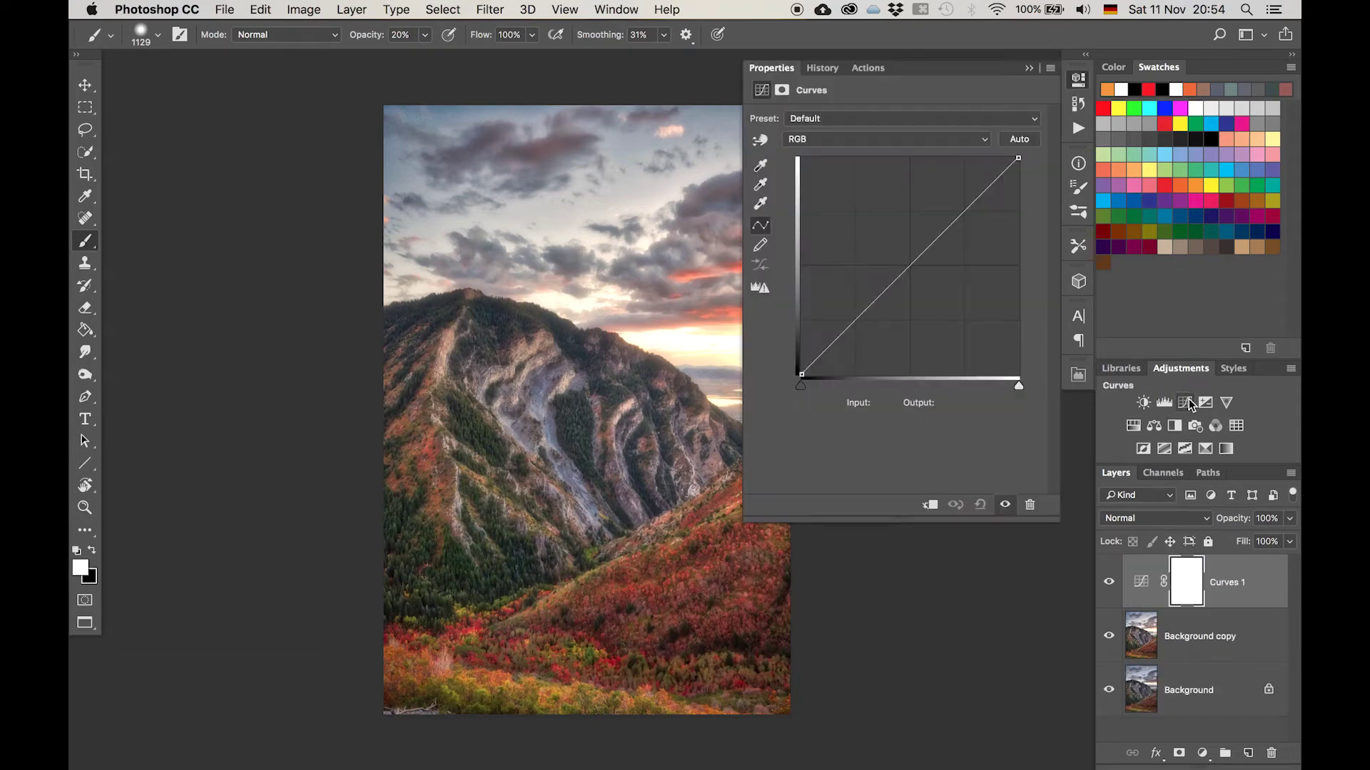
left_click_drag(931, 276, 929, 270)
left_click(1028, 68)
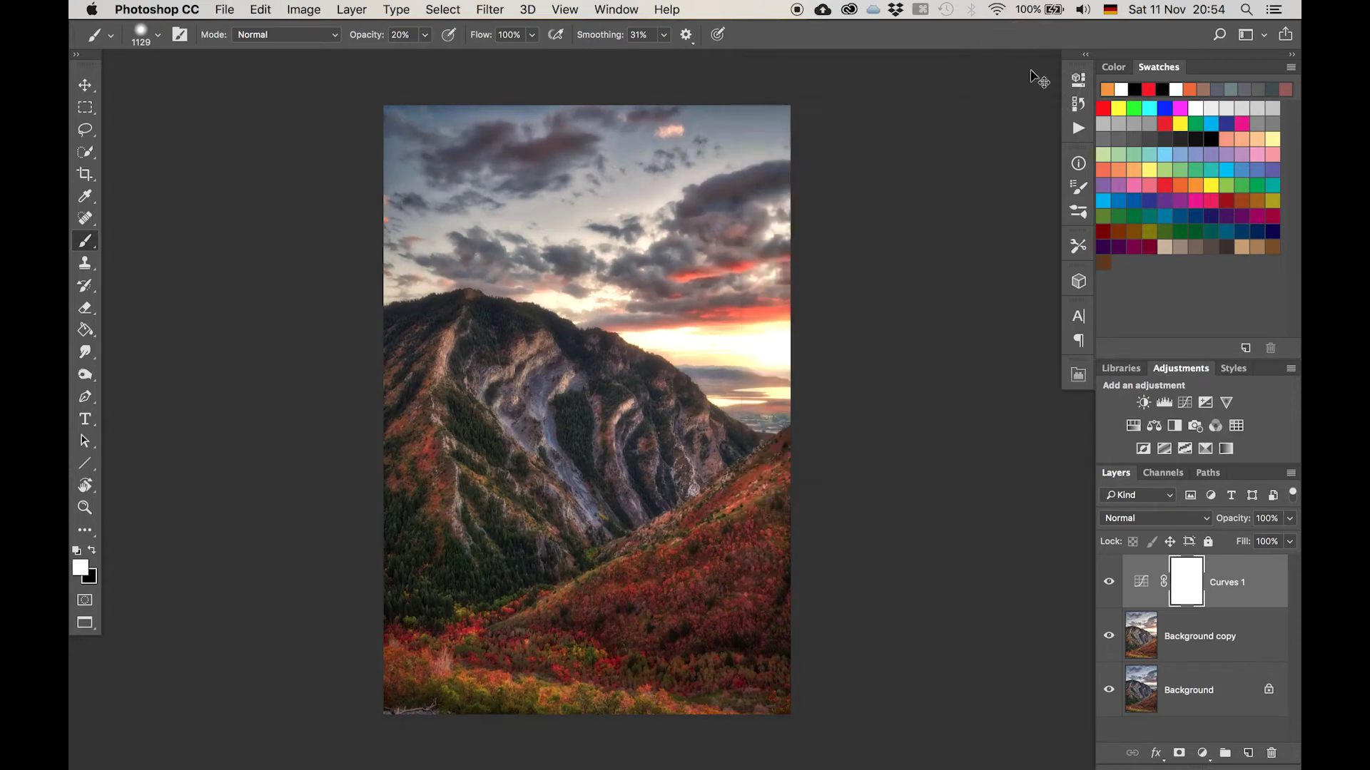
key("super+i")
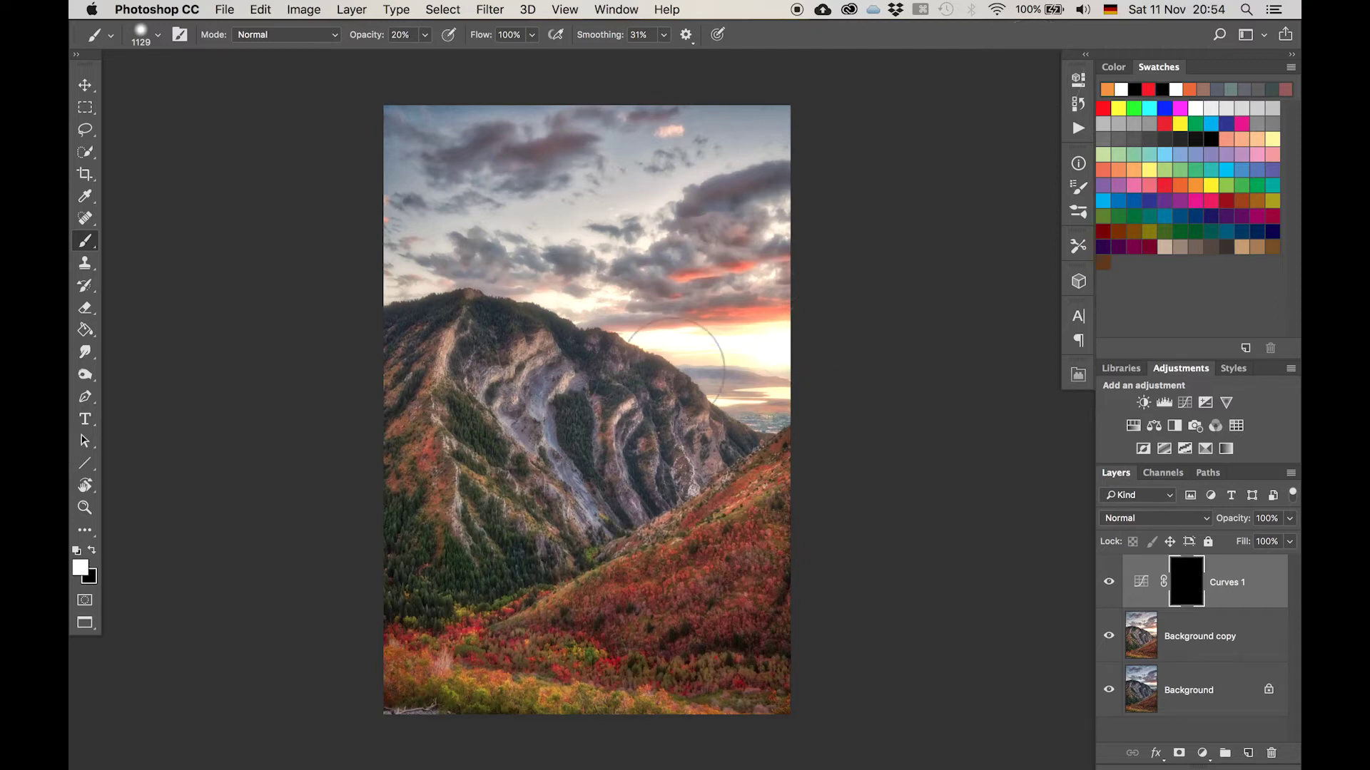
Paint white at 20% opacity on the Curves 1 mask over the left slope and lower foreground, checking the darkening on and off
mouse_move(405, 383)
left_mouse_down()
mouse_move(506, 699)
mouse_move(733, 673)
mouse_move(596, 678)
mouse_move(695, 675)
mouse_move(797, 617)
mouse_move(785, 552)
mouse_move(661, 579)
mouse_move(828, 476)
mouse_move(762, 563)
mouse_move(922, 469)
mouse_move(807, 516)
mouse_move(764, 561)
mouse_move(438, 433)
mouse_move(410, 351)
mouse_move(397, 393)
mouse_move(434, 598)
mouse_move(409, 650)
mouse_move(460, 690)
mouse_move(532, 701)
mouse_move(736, 683)
mouse_move(687, 674)
mouse_move(673, 576)
mouse_move(796, 544)
mouse_move(445, 408)
mouse_move(418, 371)
mouse_move(419, 385)
mouse_move(383, 384)
mouse_move(414, 480)
mouse_move(412, 423)
mouse_move(489, 412)
left_mouse_up()
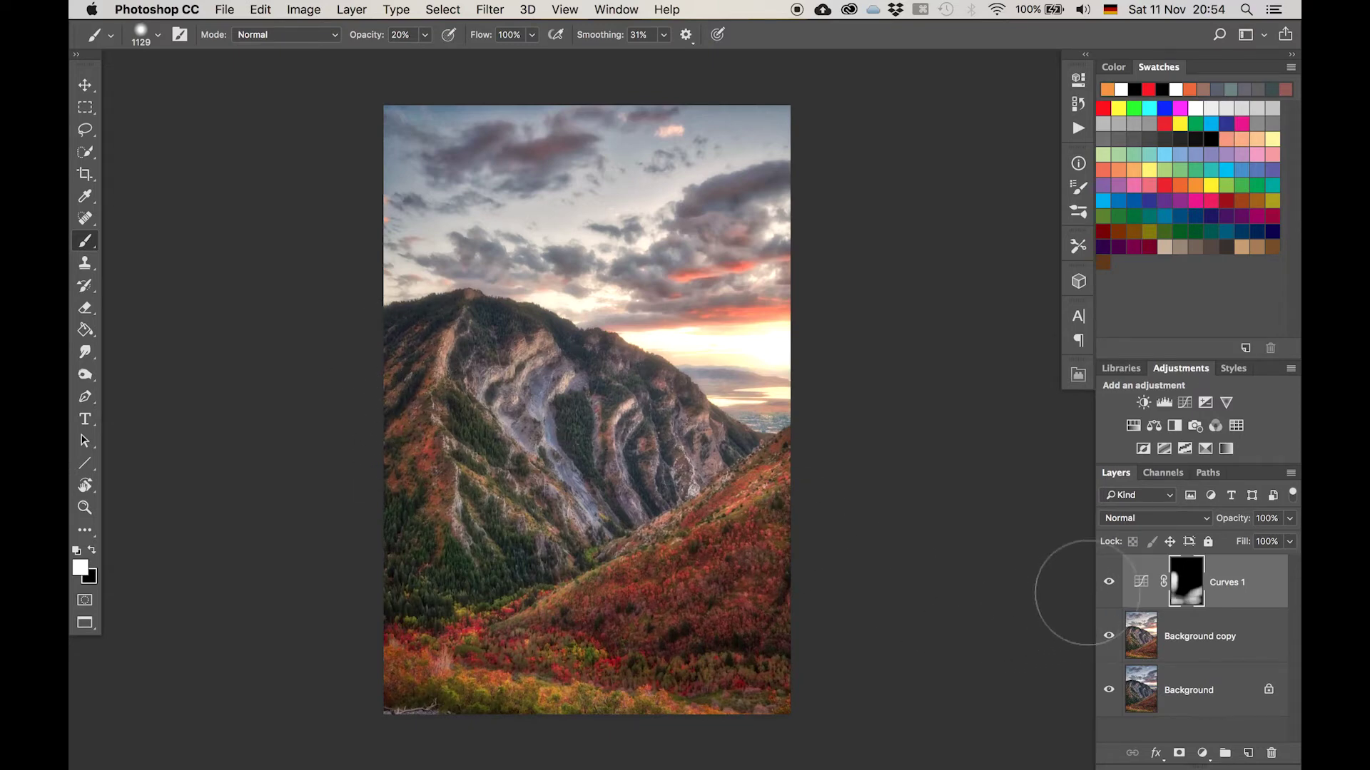
left_click(1108, 582)
left_click(1109, 581)
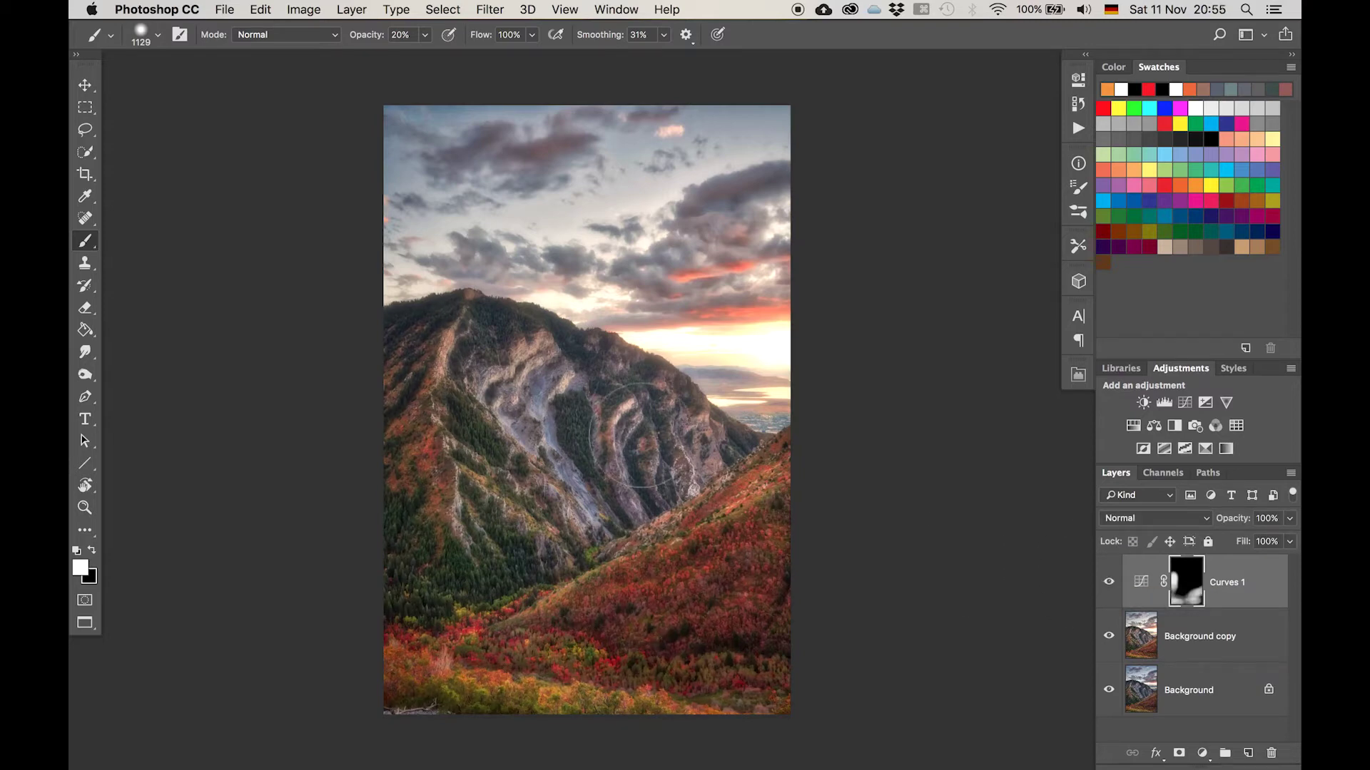
Brighten the central rock face with a second Curves adjustment layer, painting white on its inverted mask at 20% opacity
left_click(1182, 408)
left_click_drag(897, 278, 898, 269)
left_click(1030, 69)
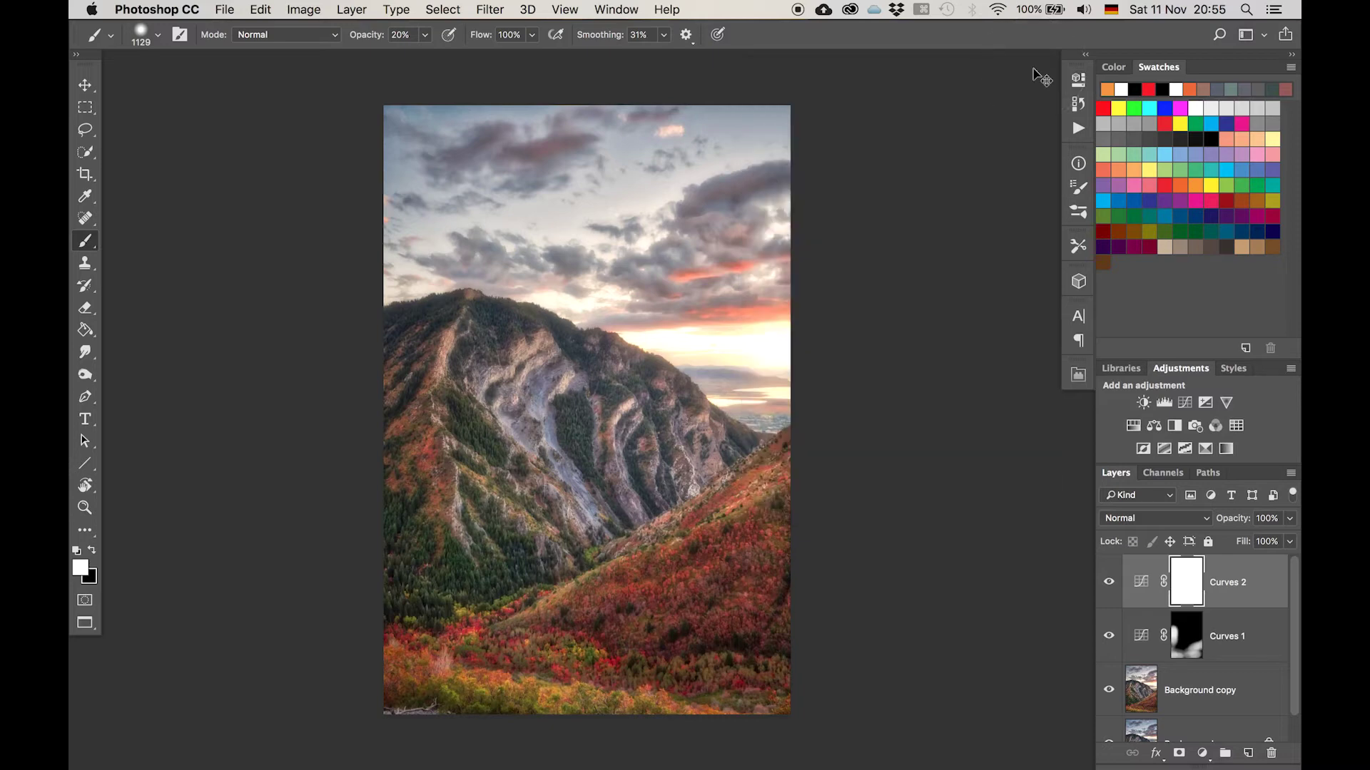
key("super+i")
mouse_move(604, 363)
left_mouse_down()
mouse_move(603, 412)
mouse_move(497, 329)
mouse_move(498, 474)
mouse_move(624, 442)
mouse_move(485, 442)
mouse_move(501, 378)
left_mouse_up()
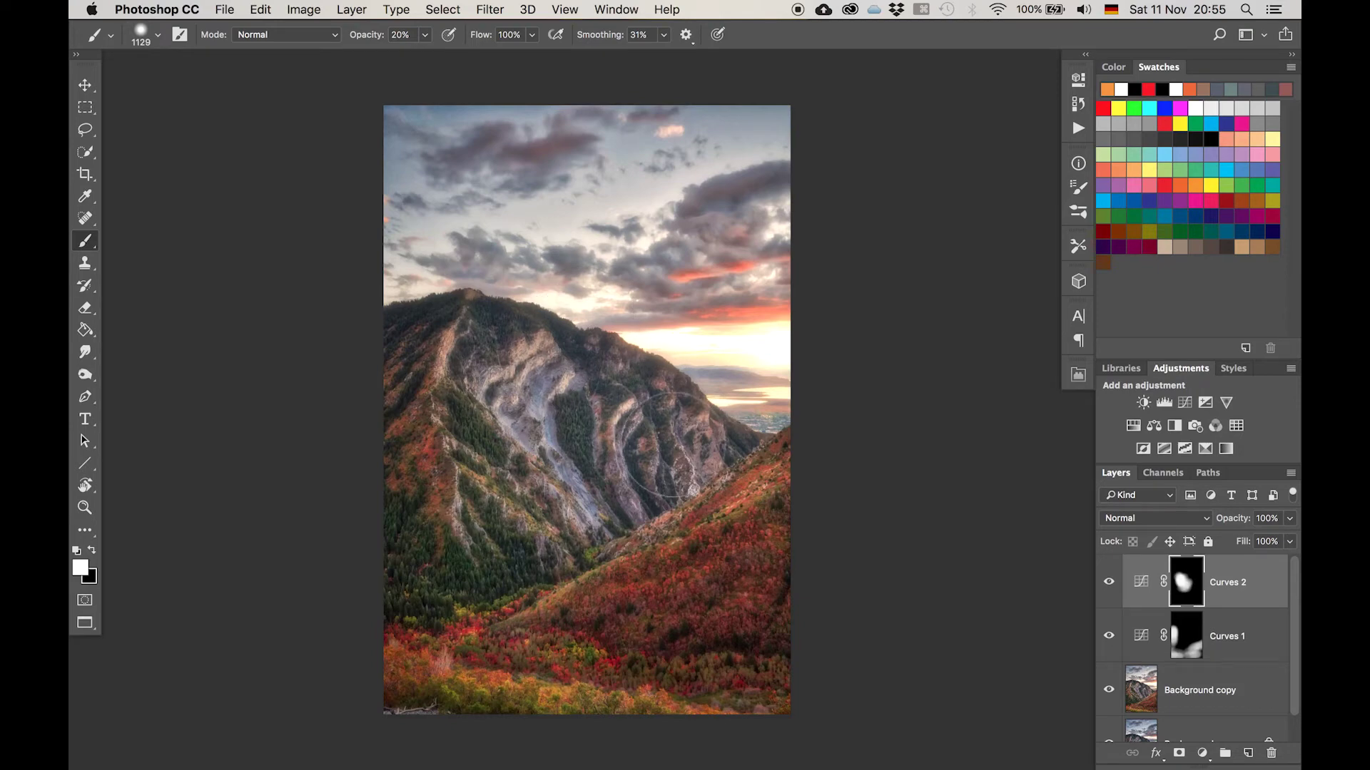
Compare the finished edit with the Background layer alone by repeatedly isolating that layer and restoring all the others
scroll(1119, 632, "down", 2)
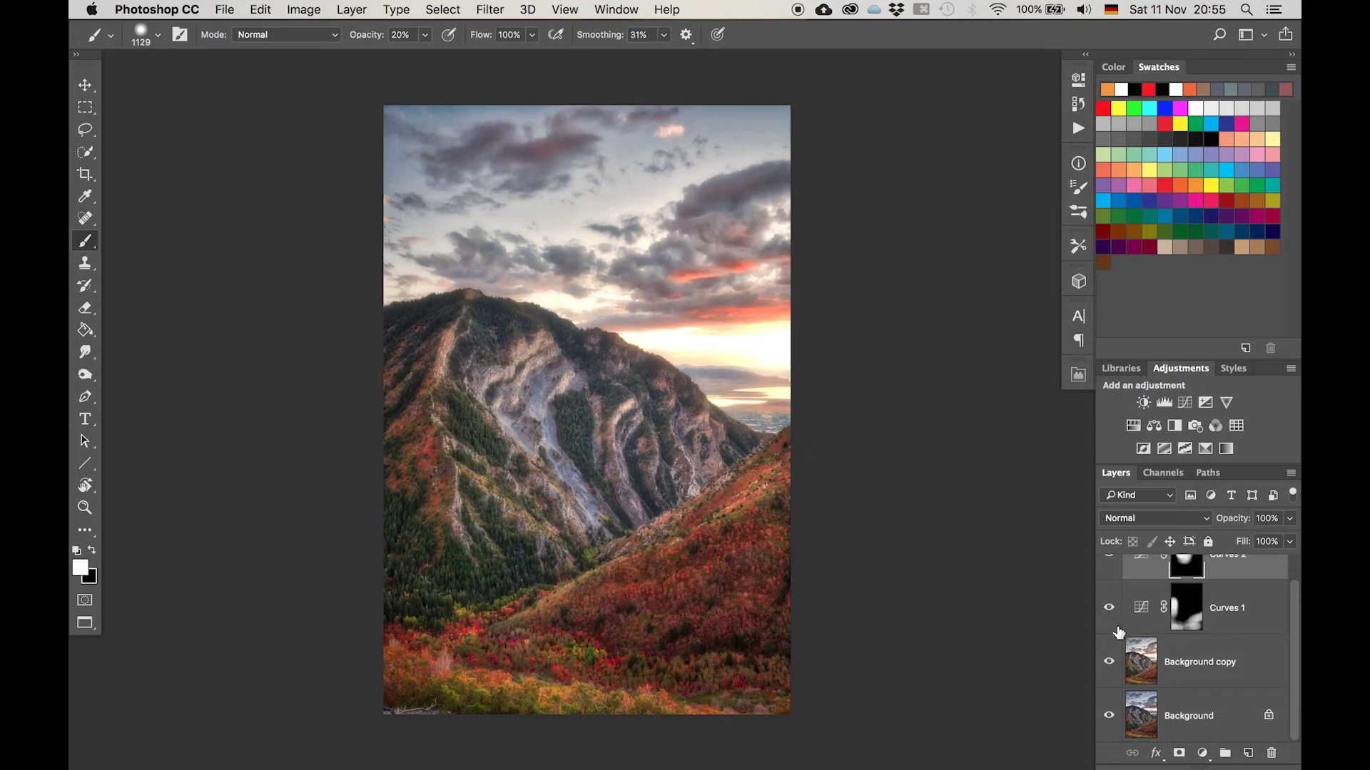
left_click(1109, 716, "alt")
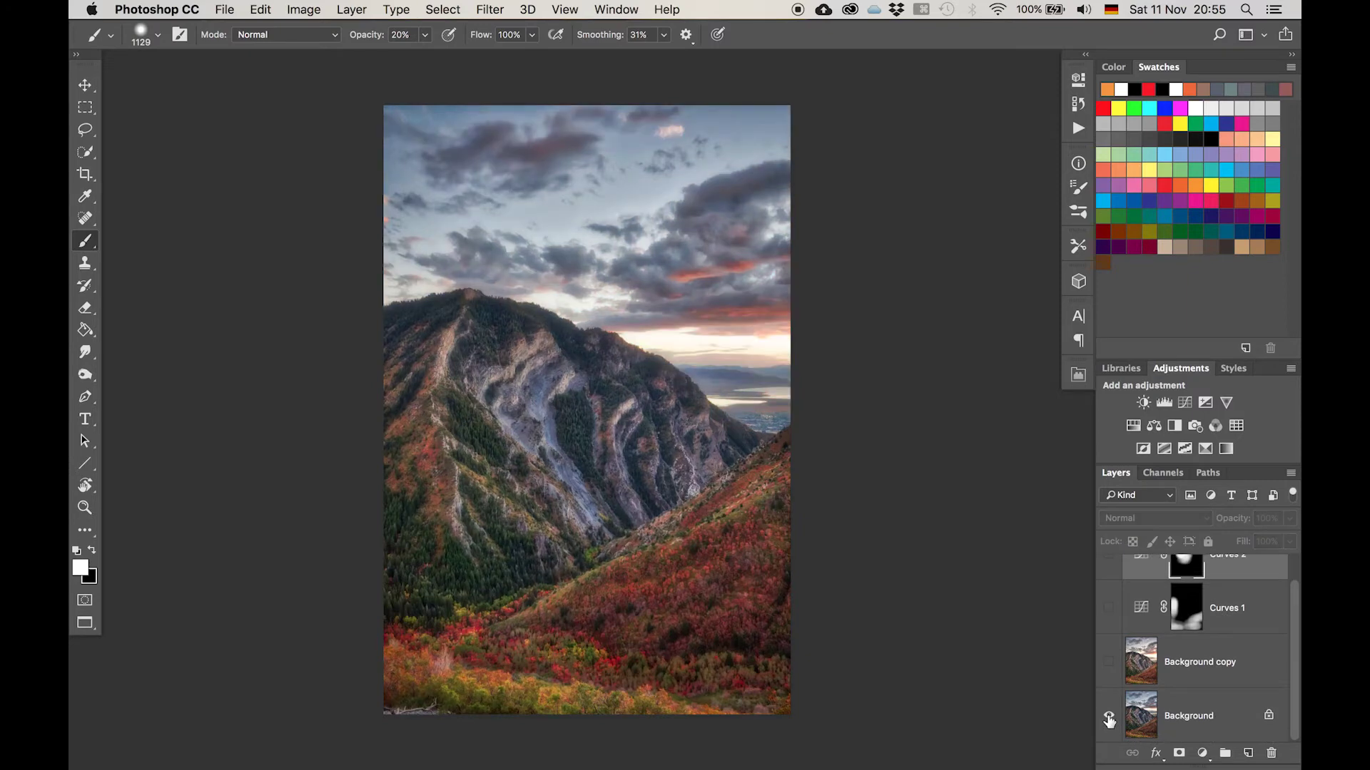
left_click(1109, 717, "alt")
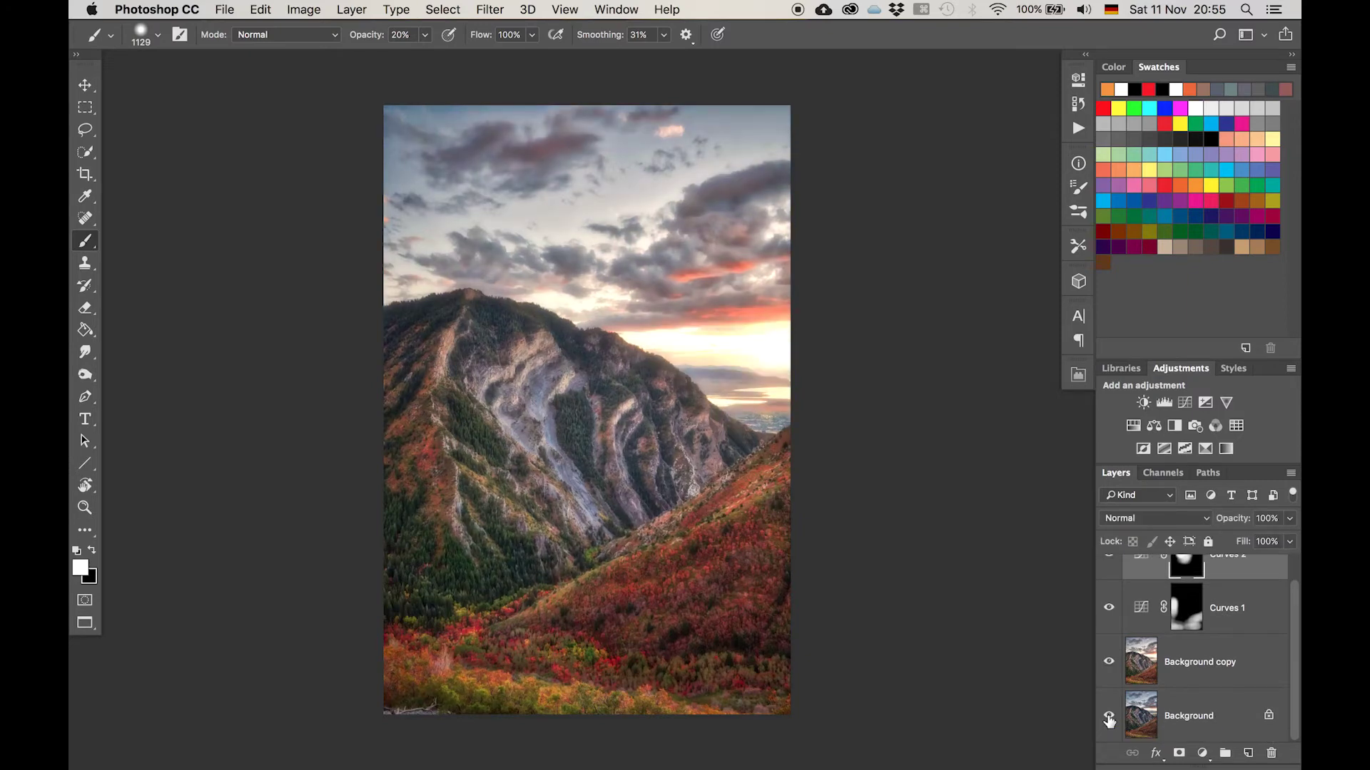
left_click(1110, 719, "alt")
left_click(1109, 719, "alt")
left_click(1109, 719, "alt")
left_click(1109, 719, "alt")
left_click(1109, 720, "alt")
left_click(1109, 719, "alt")
left_click(1109, 719, "alt")
left_click(1110, 719, "alt")
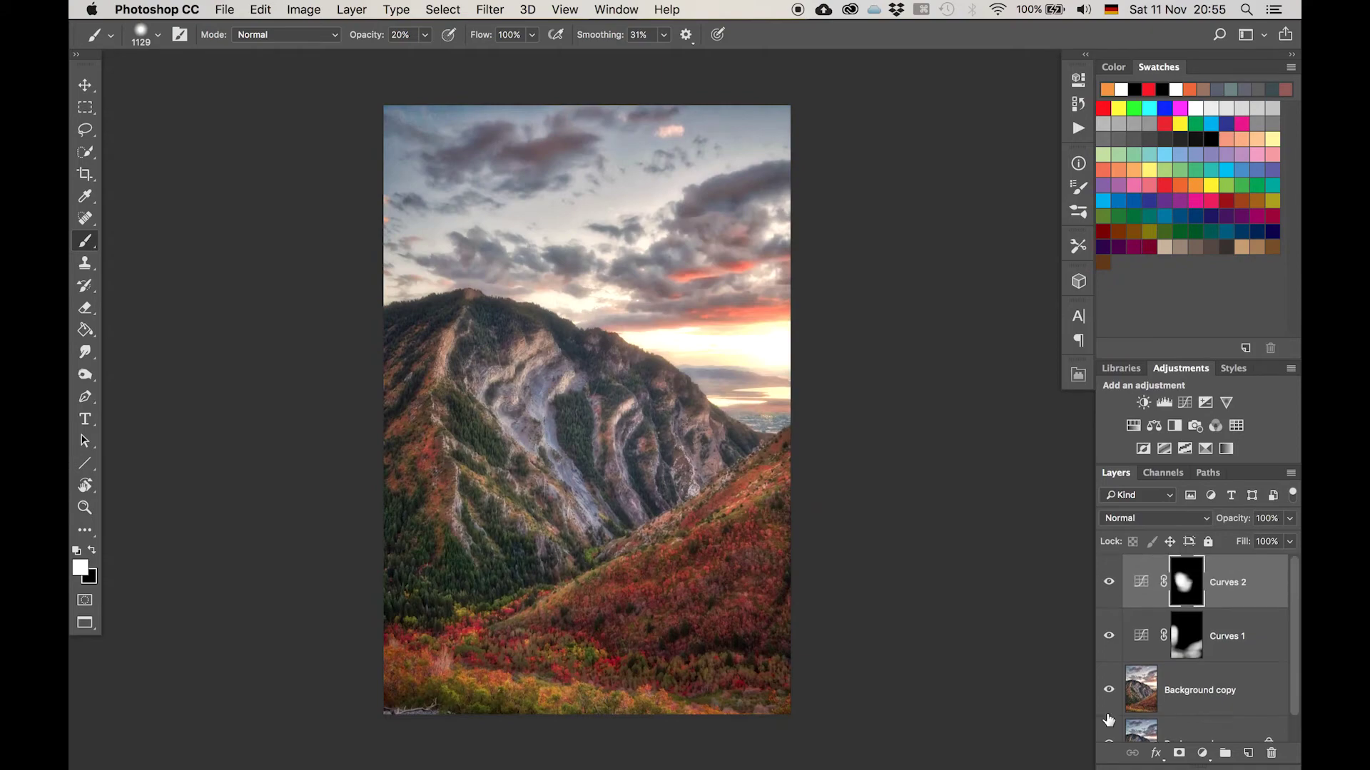
Stamp all visible layers into a new merged layer above Curves 2, with the view enlarged on the noisy sky
scroll(456, 203, "up", 5)
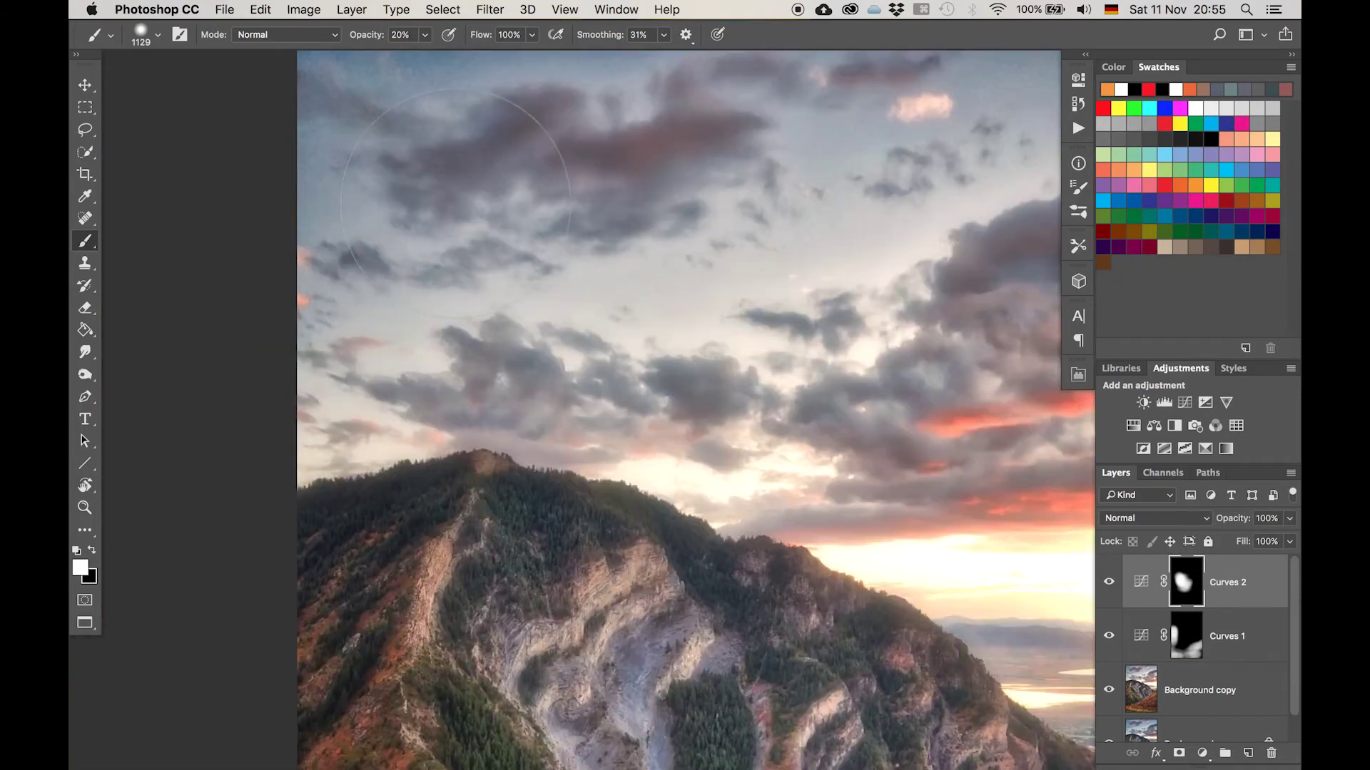
scroll(456, 203, "up", 5)
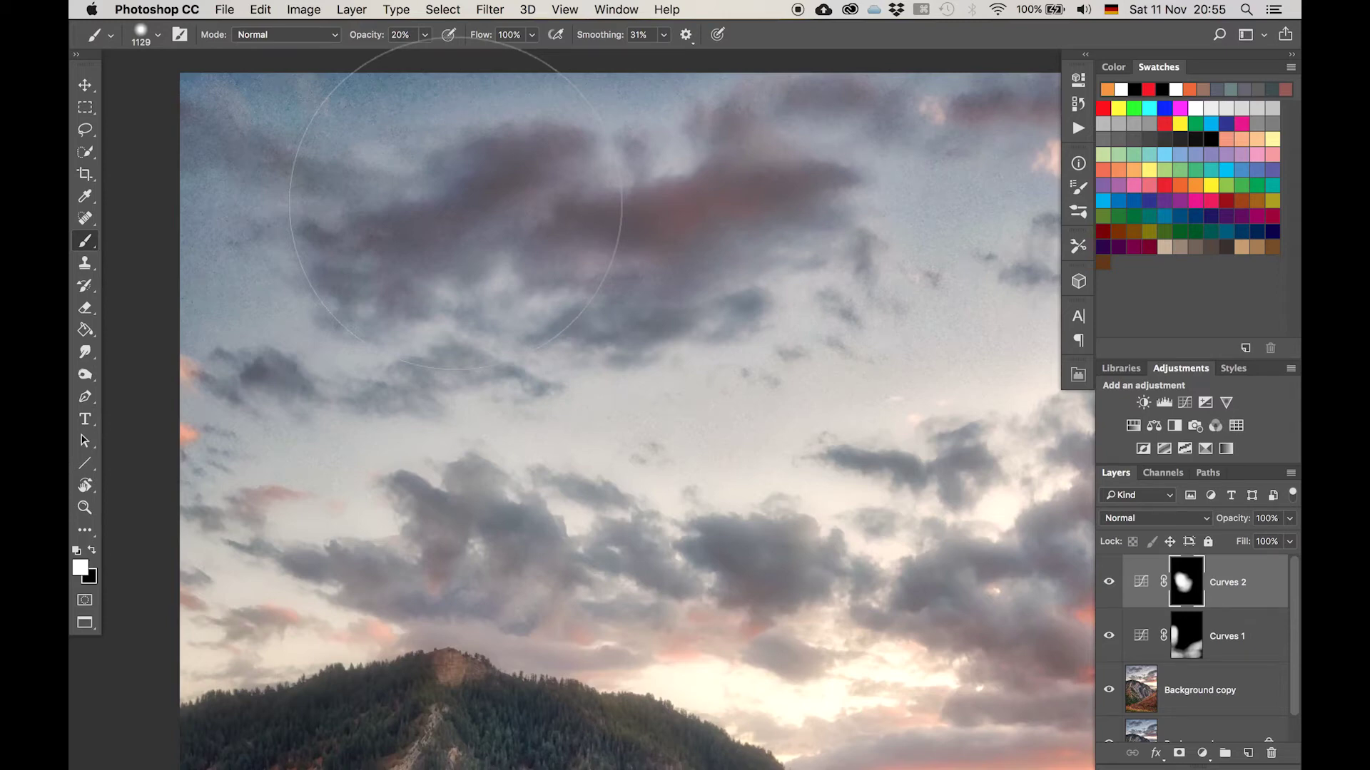
key("super+alt+shift+e")
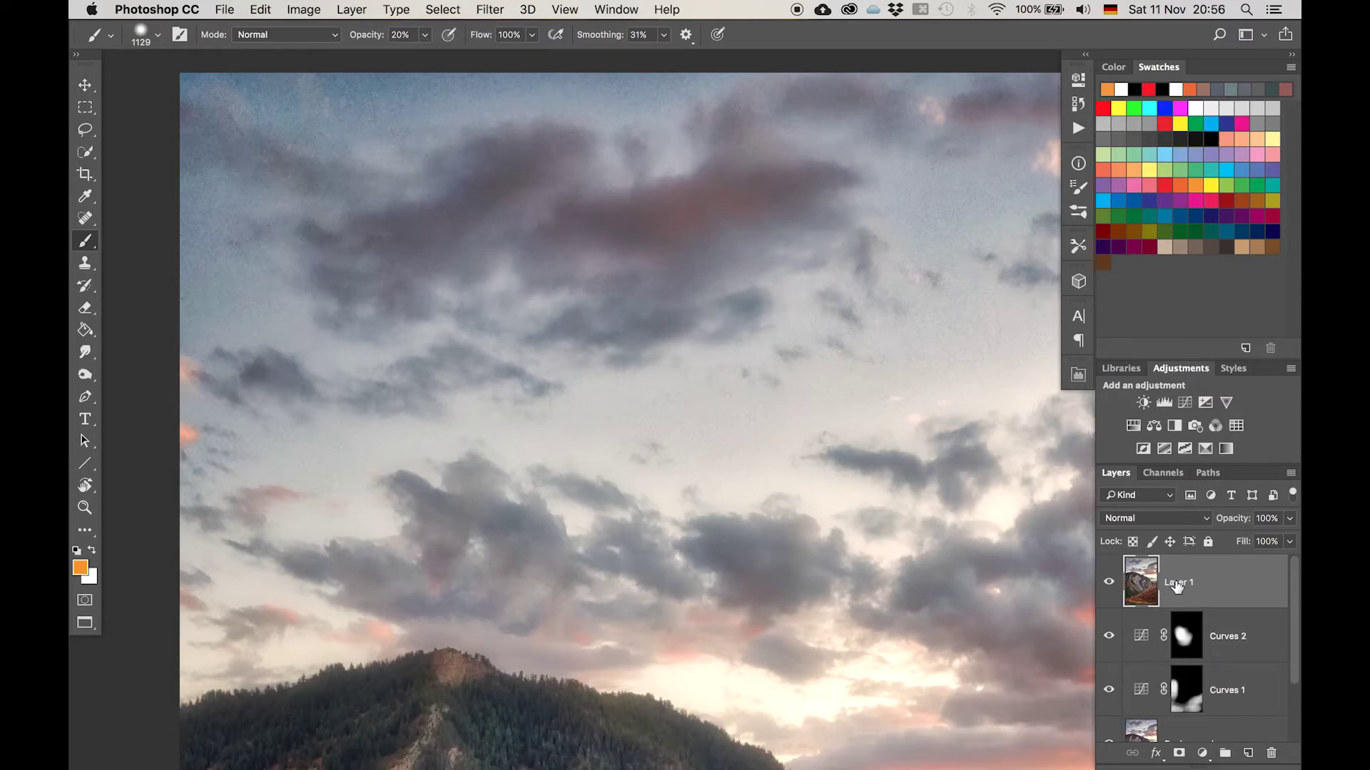
Apply the Camera Raw filter to the merged layer with noise reduction Luminance 91, Luminance Detail 19 and Color 45, judging the sky at 100%
left_click(507, 6)
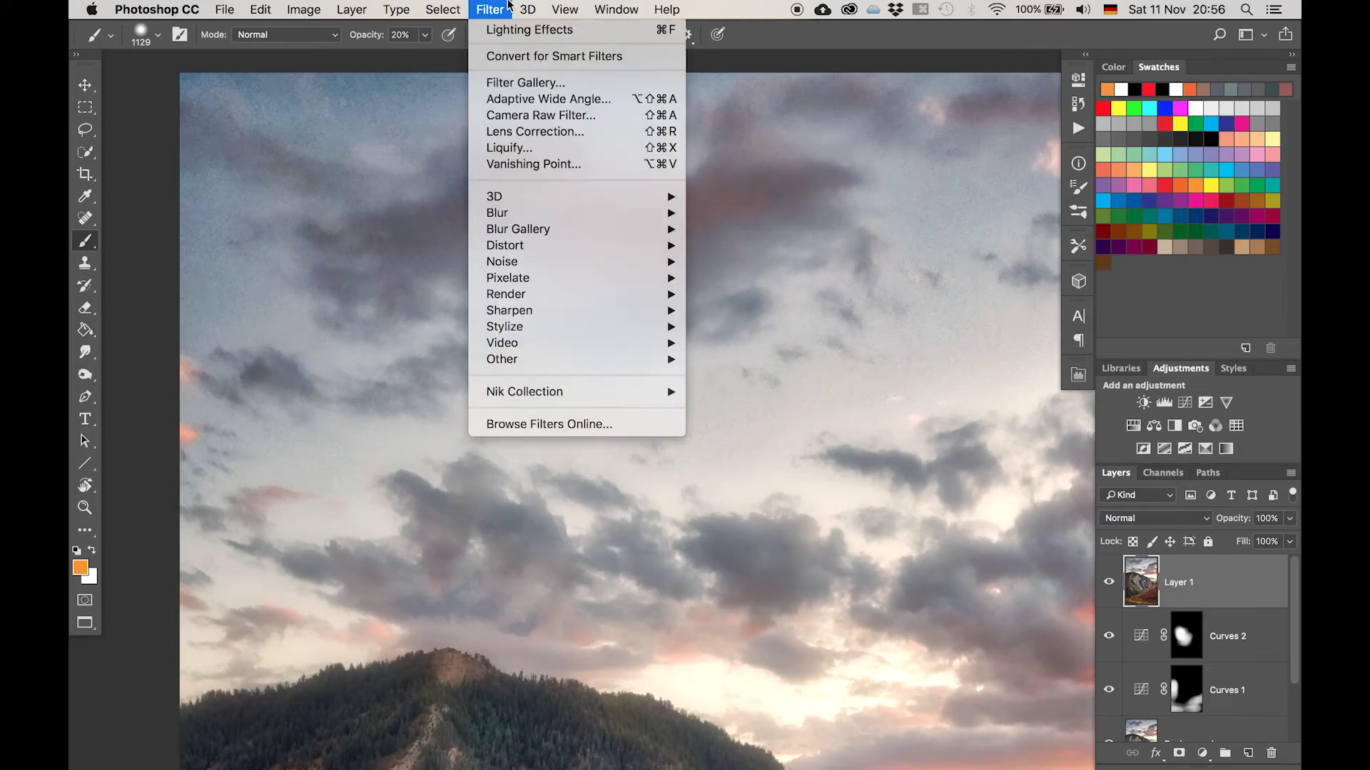
left_click(529, 117)
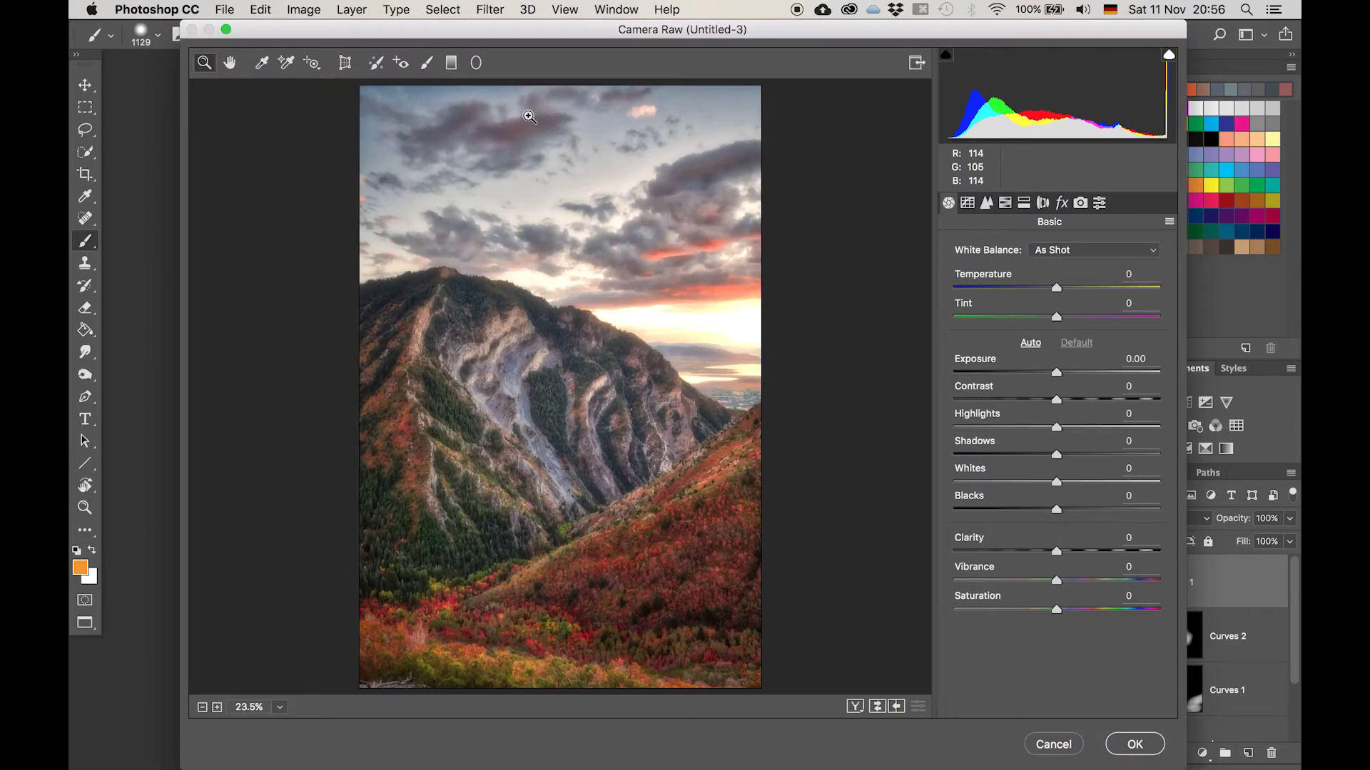
left_click(1063, 204)
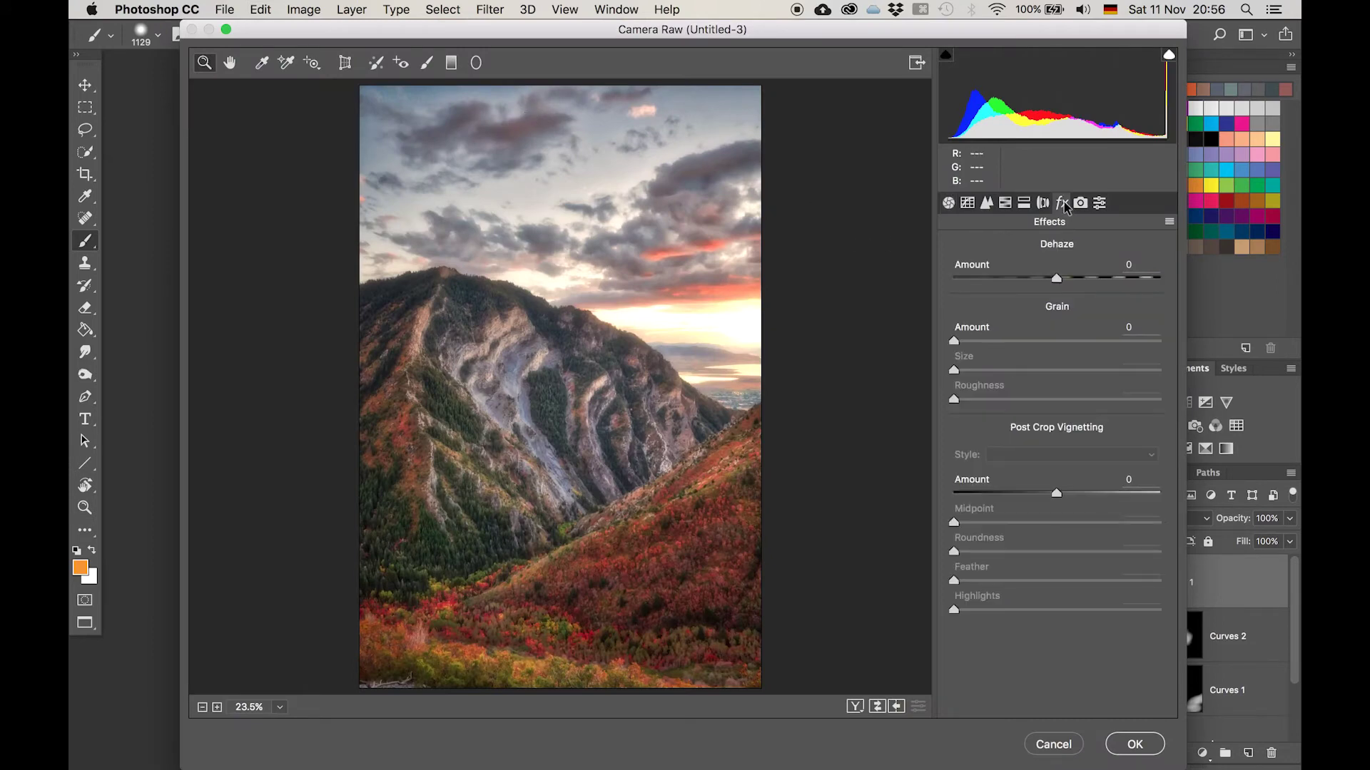
left_click(993, 203)
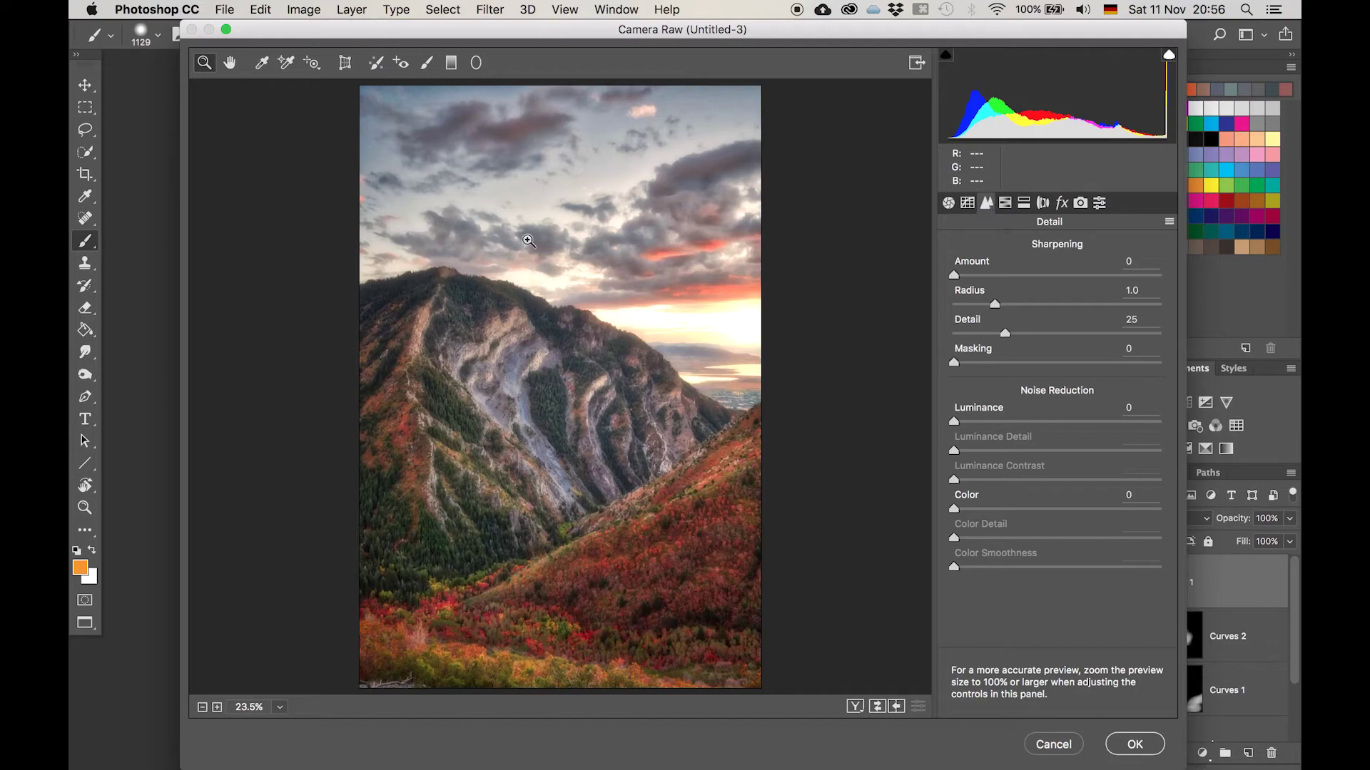
left_click(373, 131)
left_click(373, 130)
left_click(239, 144)
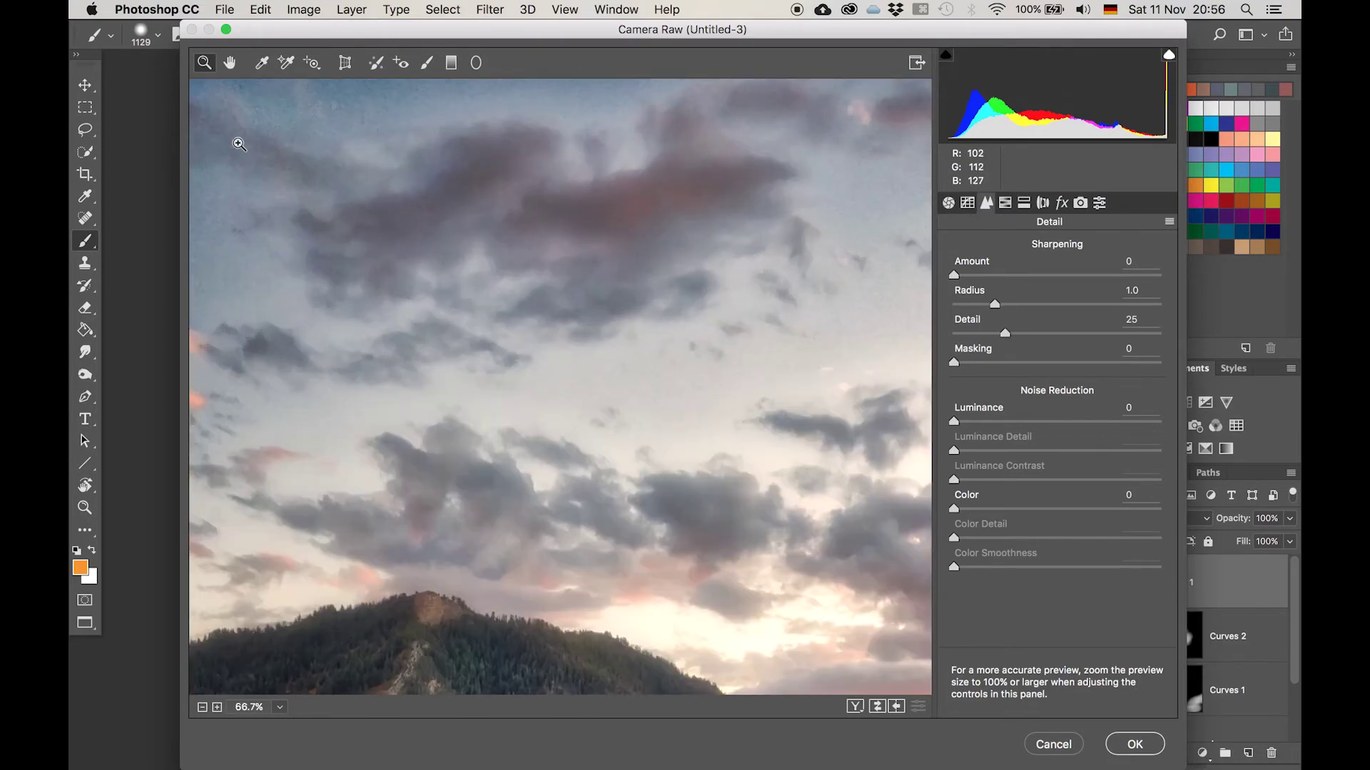
left_click(239, 144)
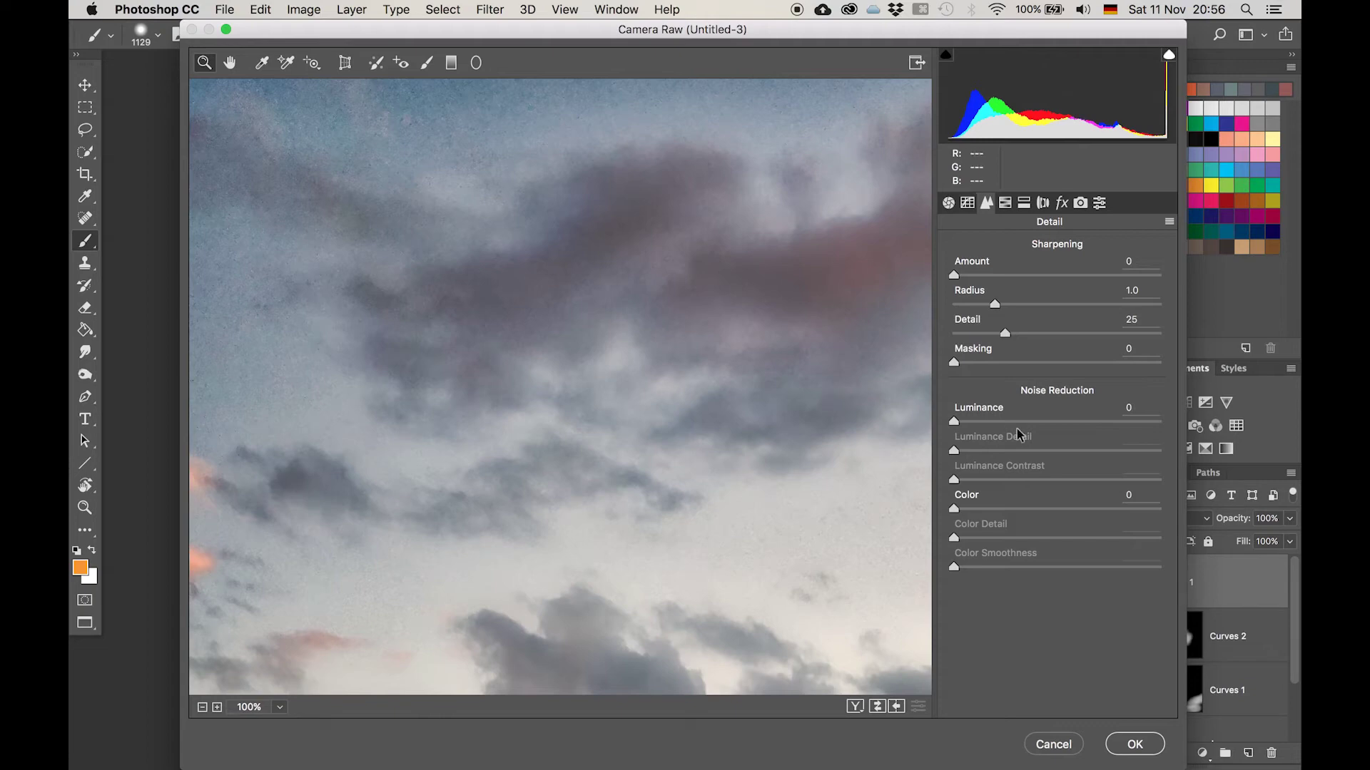
left_click_drag(1023, 428, 1035, 427)
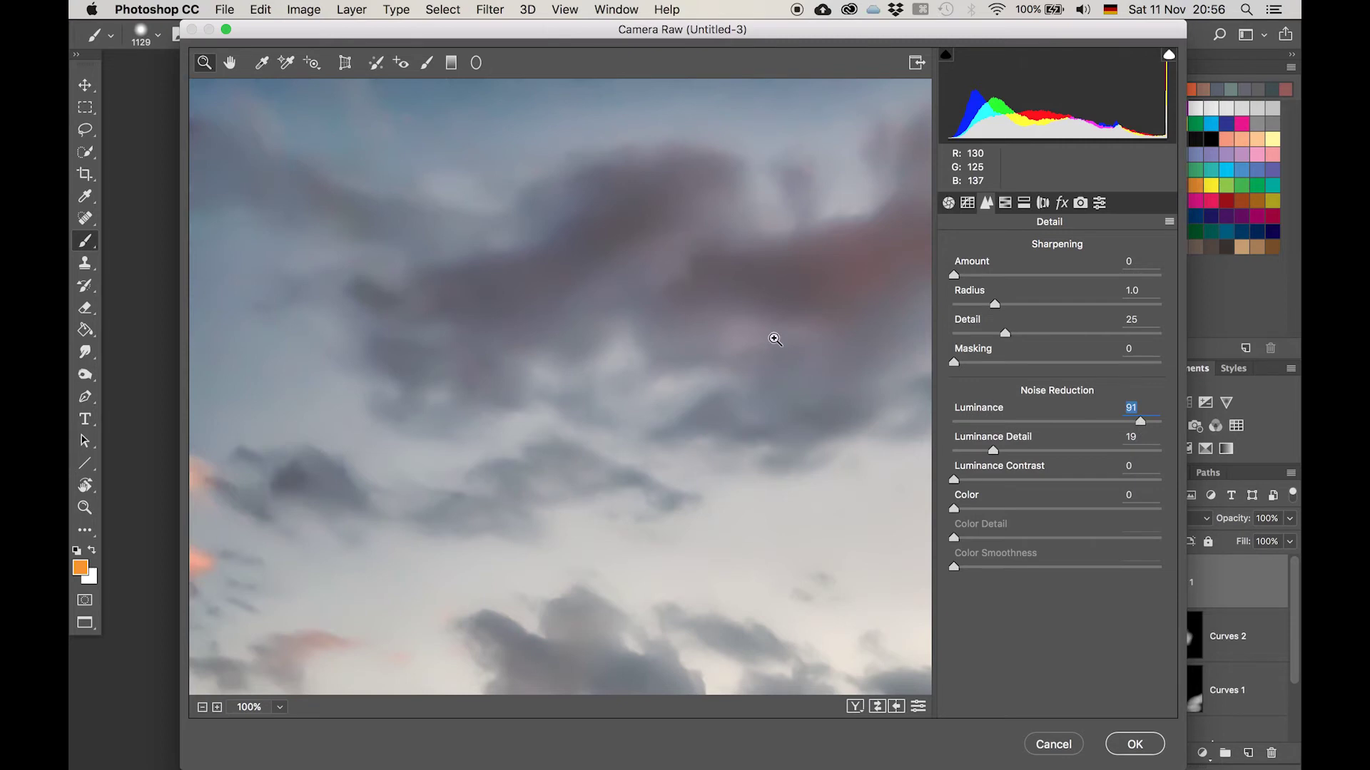
left_click_drag(1038, 508, 1048, 512)
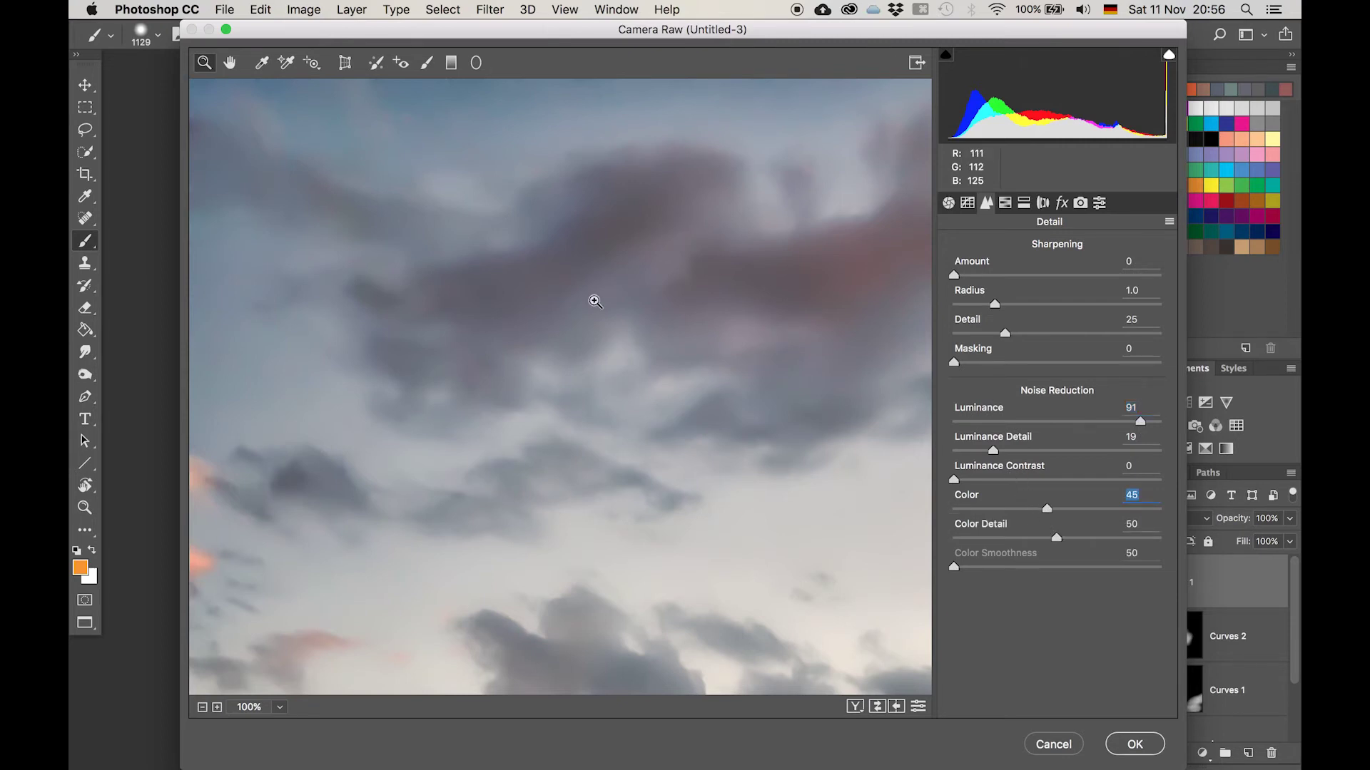
scroll(686, 263, "down", 3)
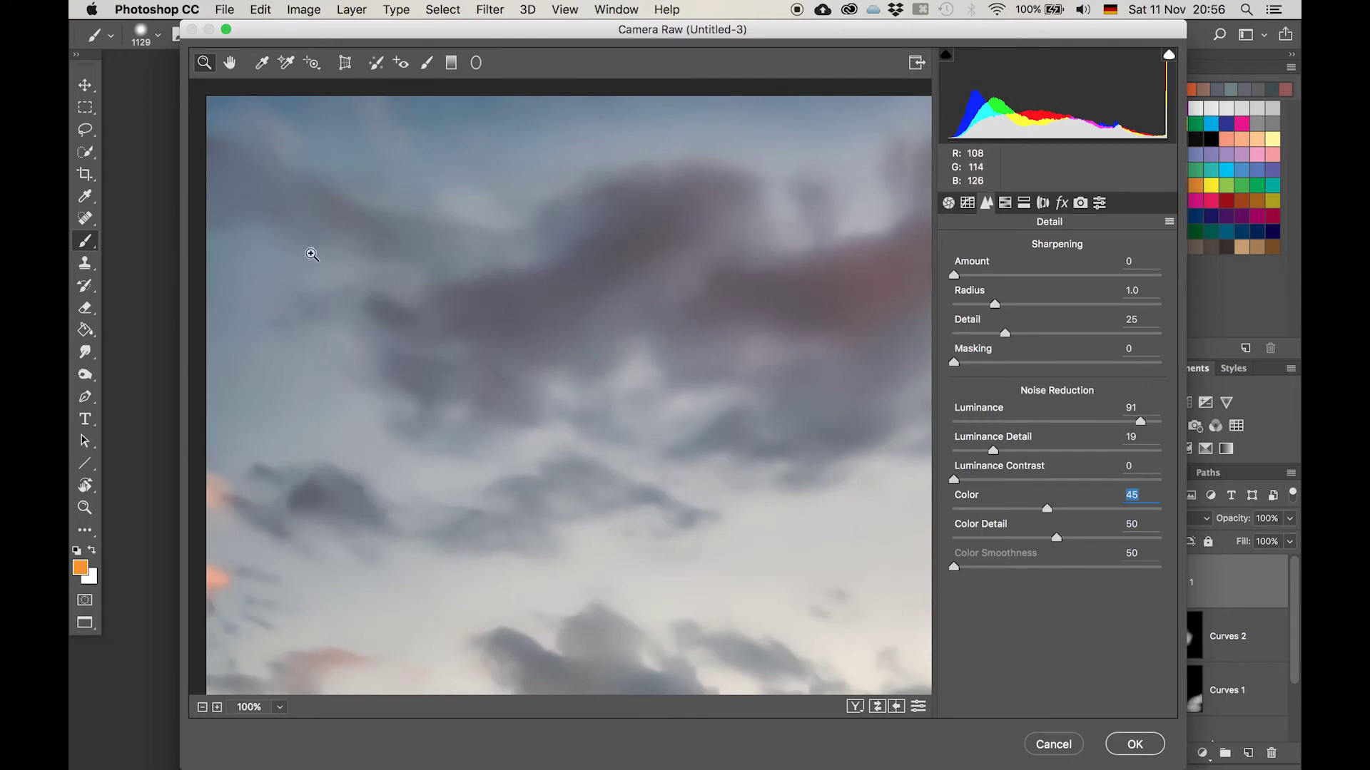
left_click(1131, 746)
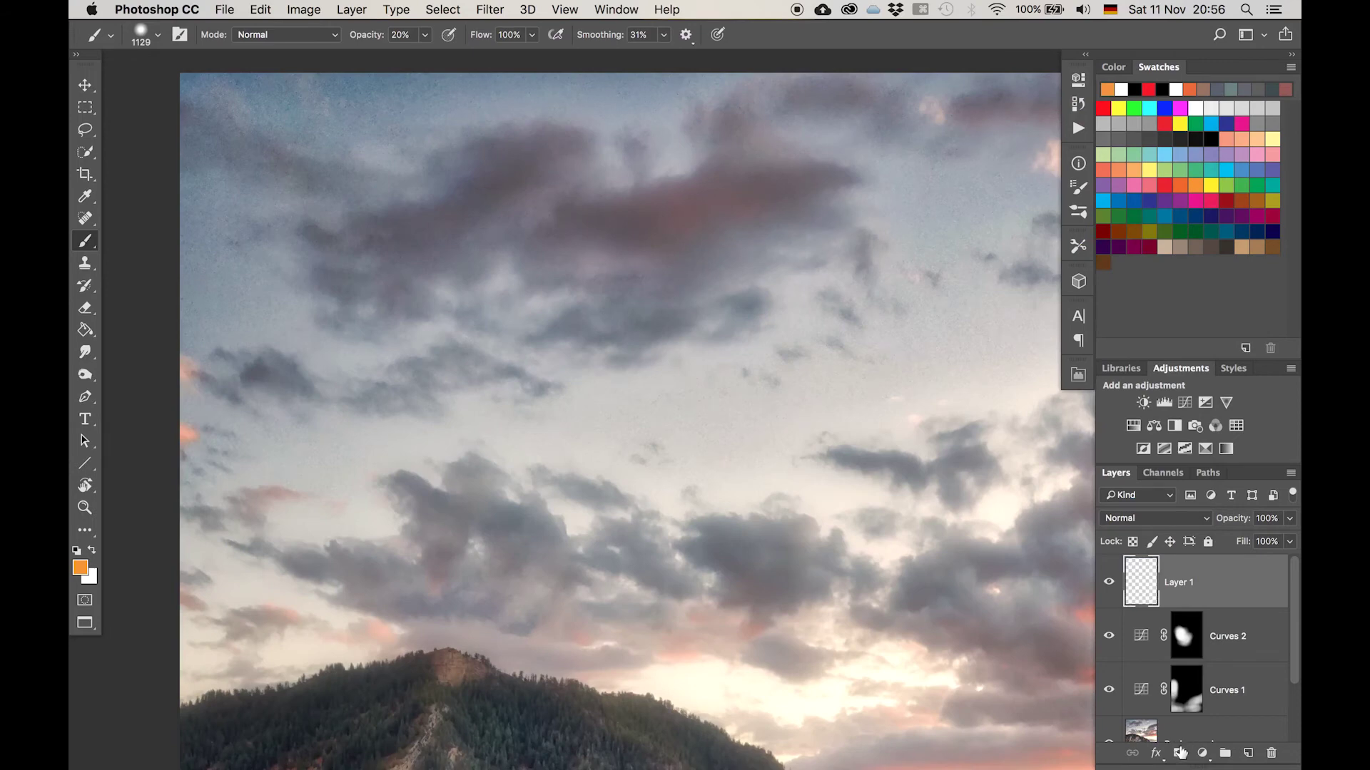
Add an inverted black mask to the denoised Layer 1 and paint white at 20% opacity over the upper-left sky
left_click(1180, 754)
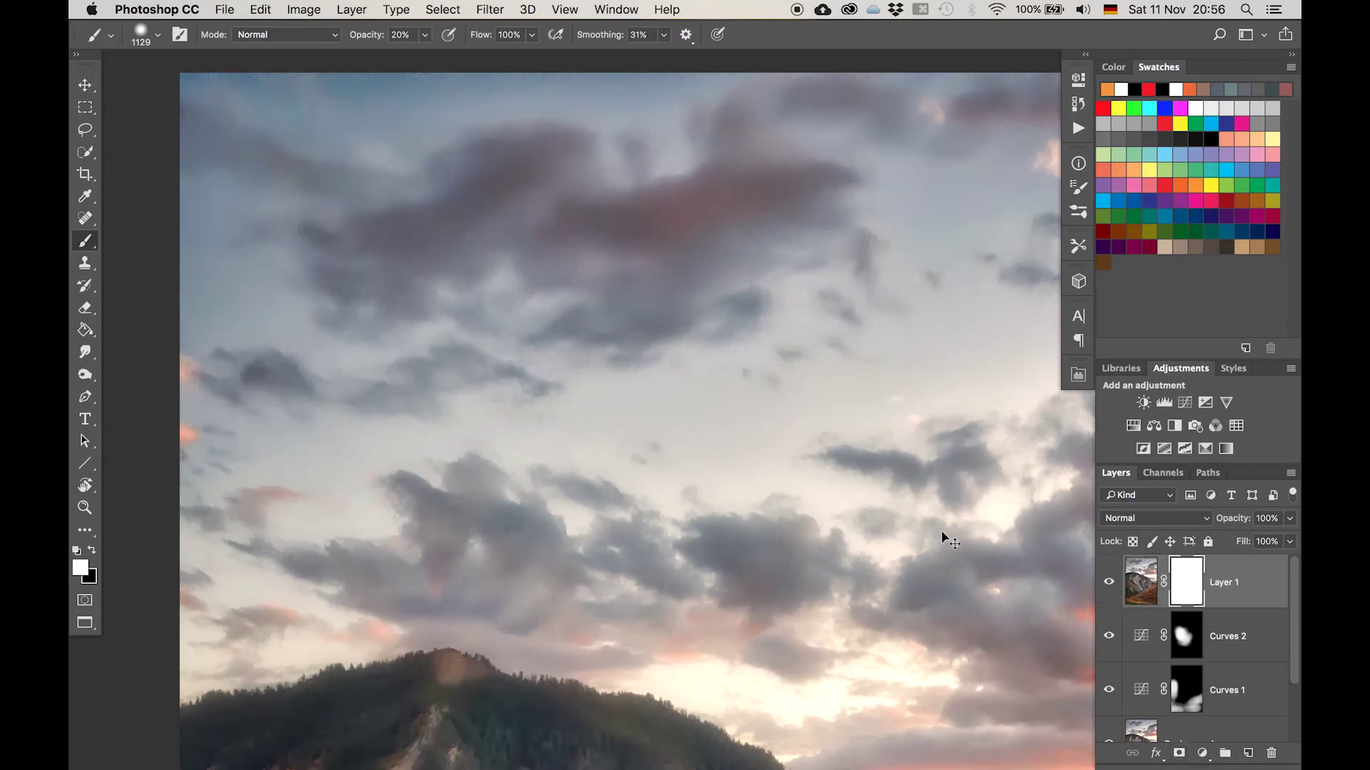
key("super+i")
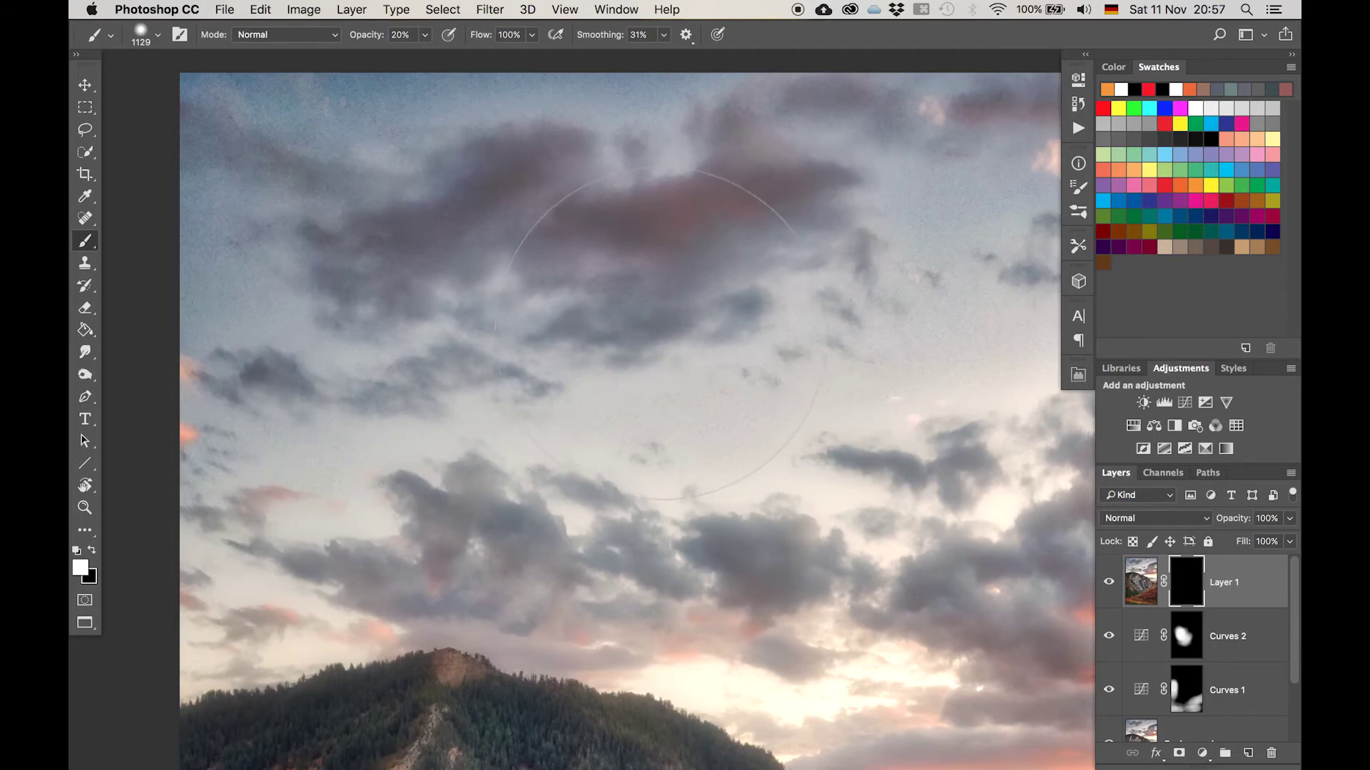
scroll(670, 321, "down", 2)
left_click_drag(443, 251, 271, 225)
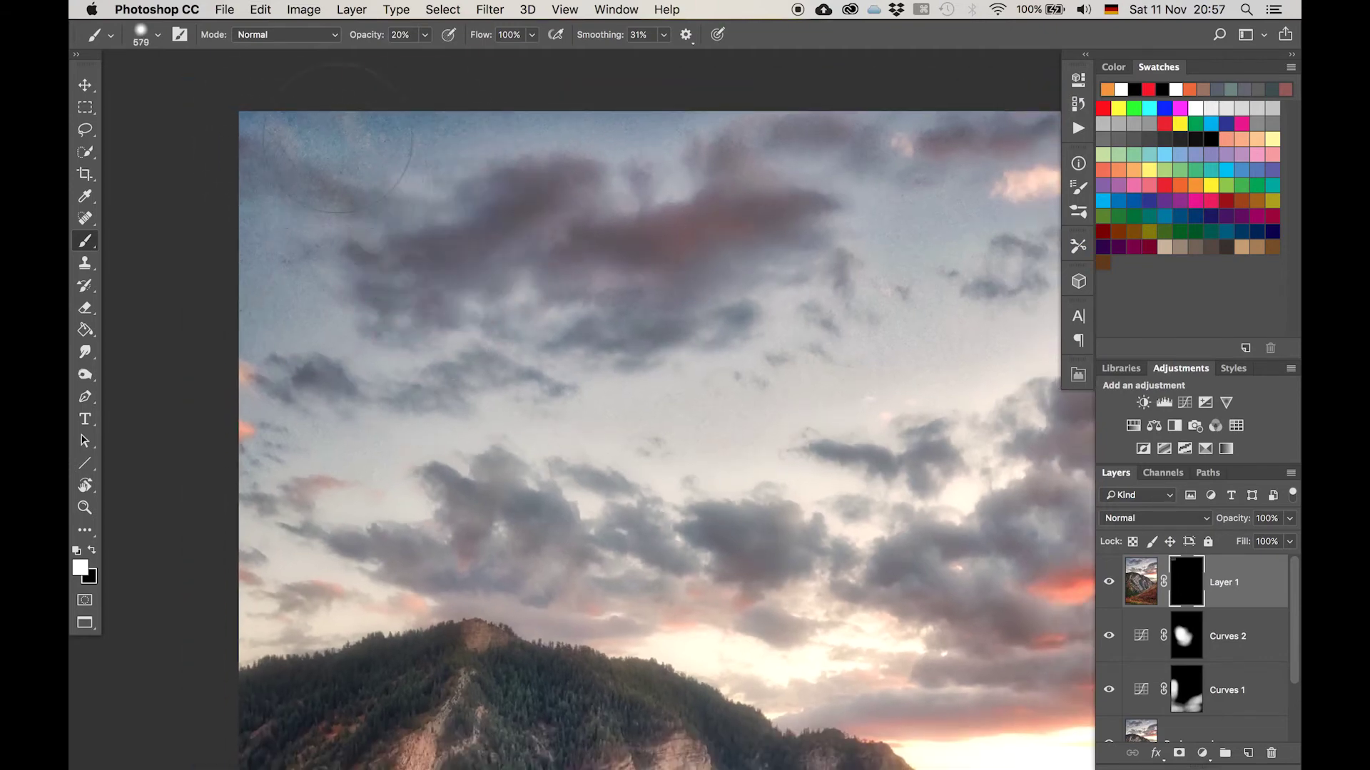
left_click(338, 108, "ctrl")
key("Escape")
left_click_drag(367, 147, 267, 147)
Reveal the noise reduction across the rest of the sky by painting white on Layer 1's mask, adapting the brush size between clouds and open sky
left_click_drag(912, 297, 660, 369)
mouse_move(785, 312)
left_mouse_down()
mouse_move(655, 391)
mouse_move(666, 361)
left_mouse_up()
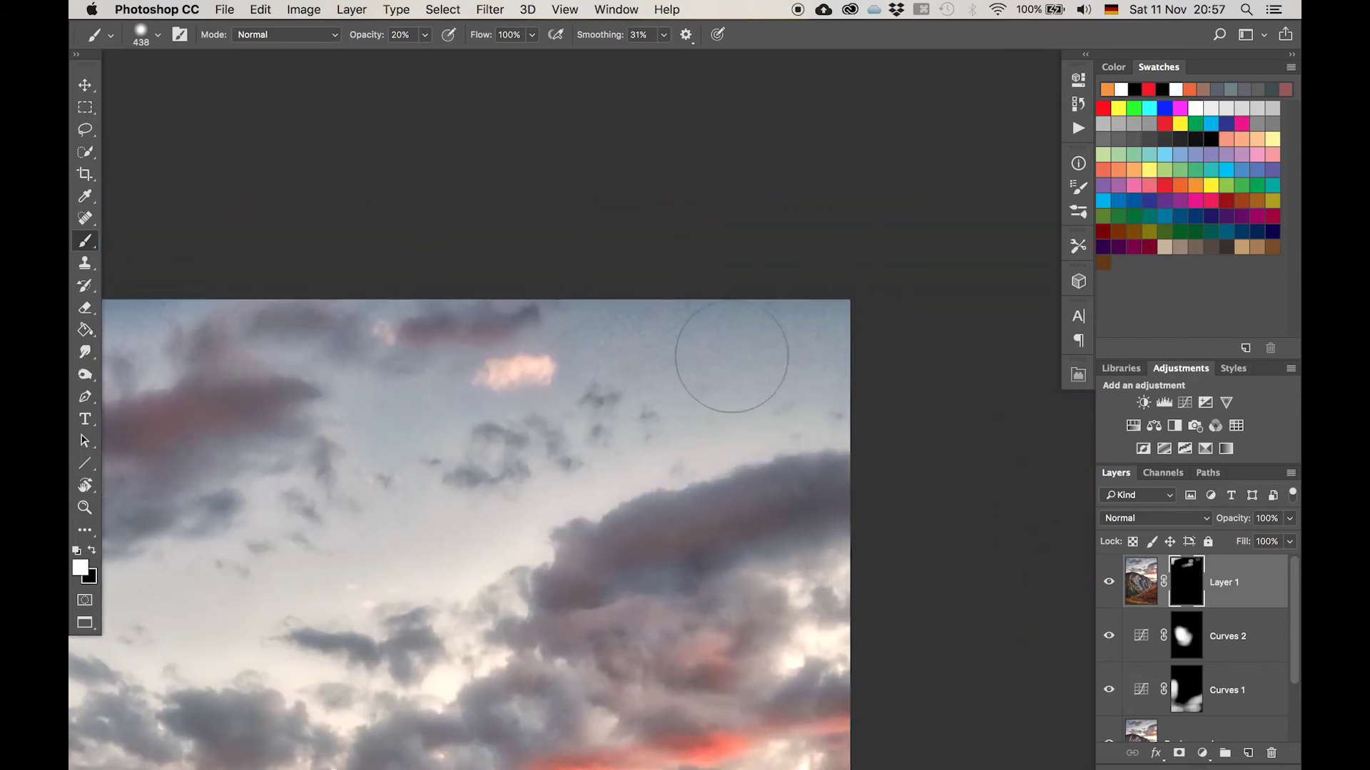
left_click_drag(609, 313, 918, 315)
left_click_drag(545, 284, 792, 266)
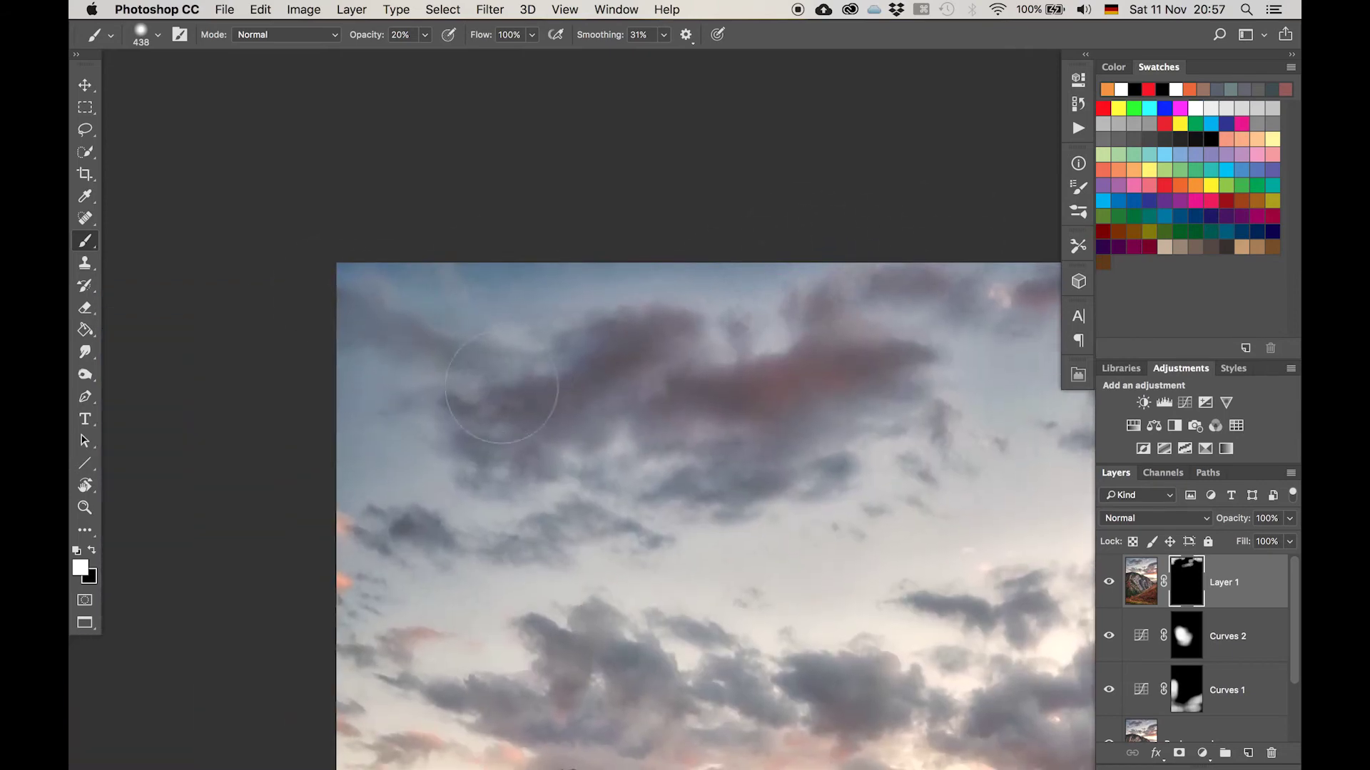
left_click_drag(639, 392, 684, 391)
left_click_drag(825, 456, 640, 314)
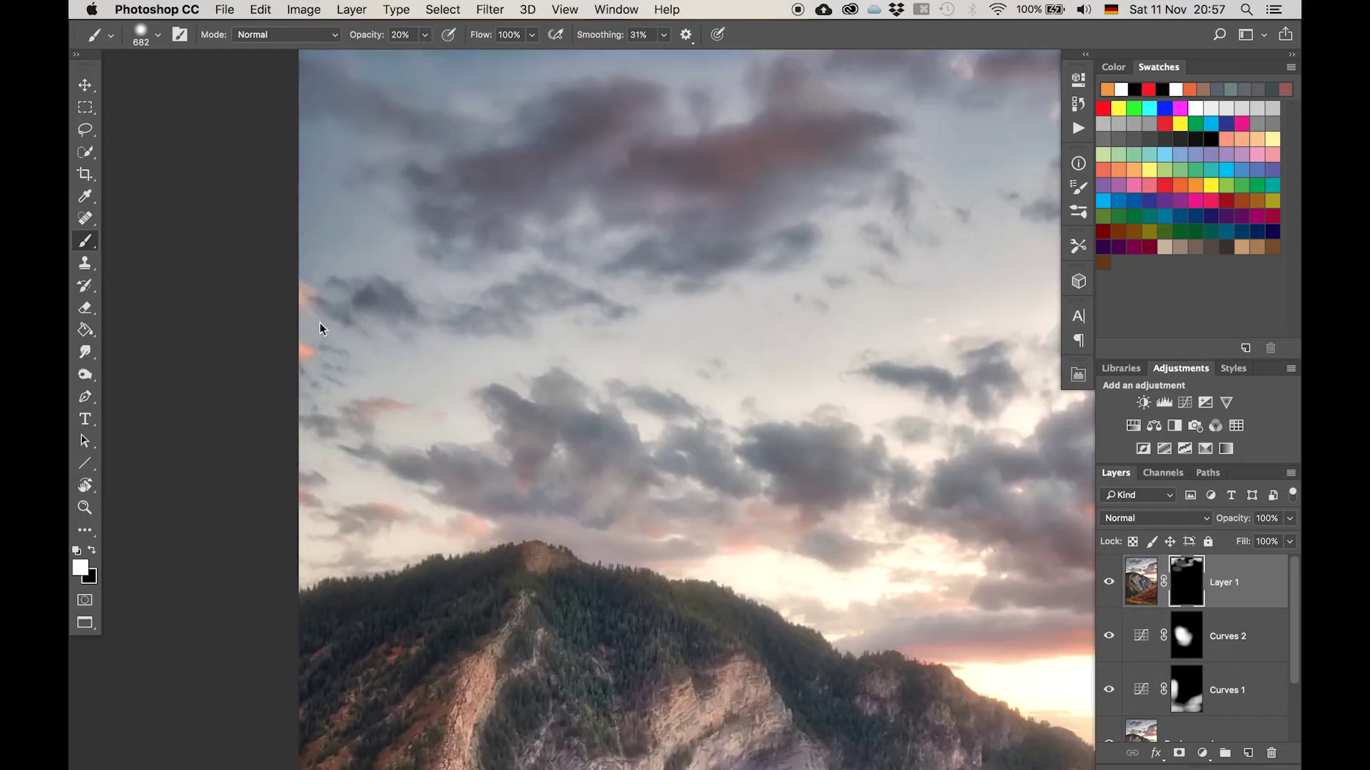
left_click_drag(724, 376, 428, 288)
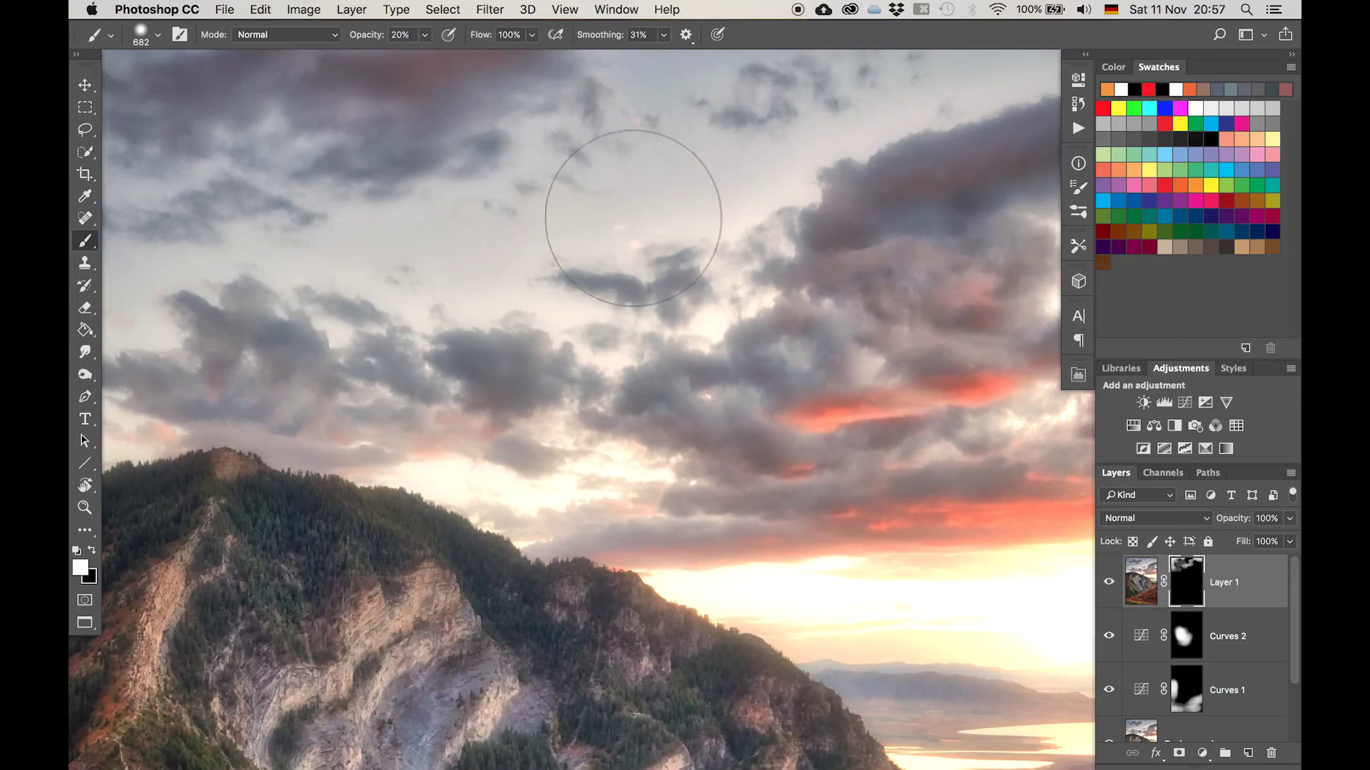
left_click_drag(551, 250, 462, 251)
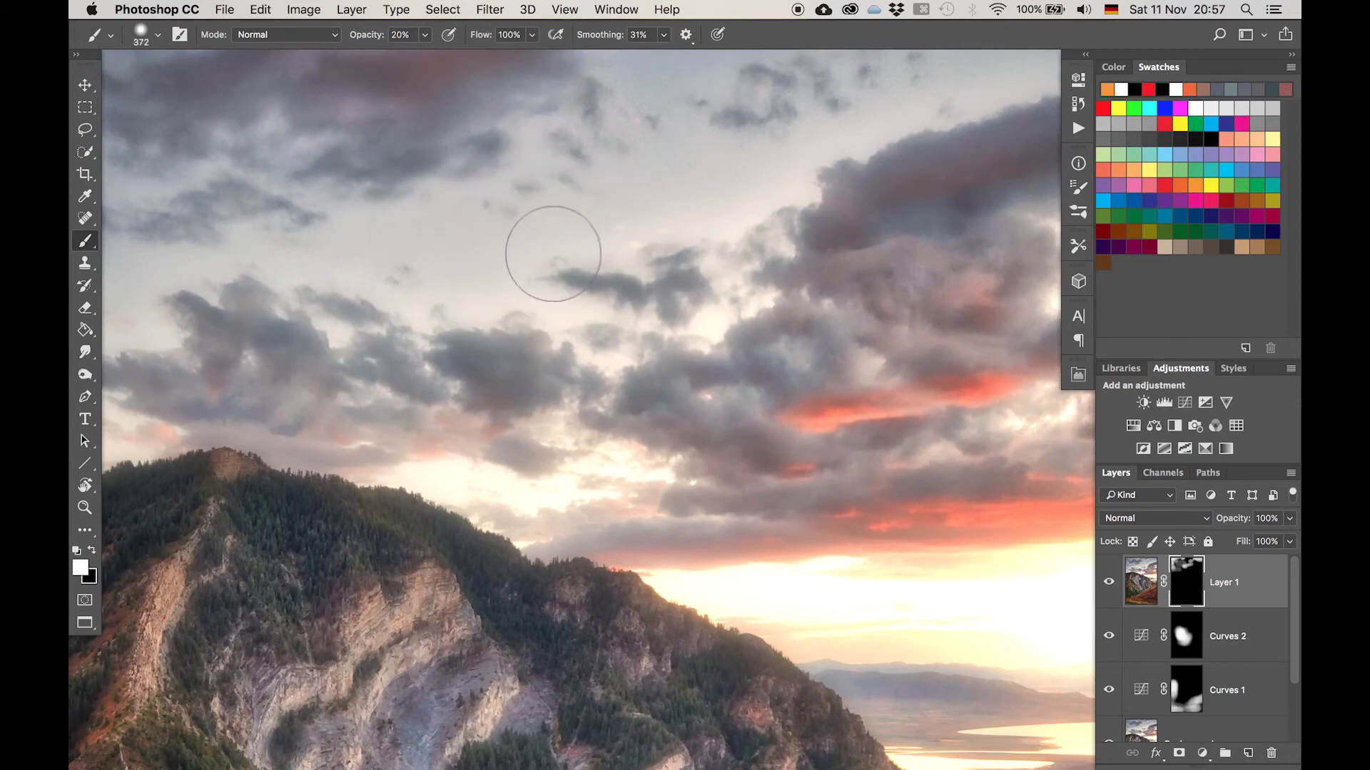
mouse_move(816, 367)
left_mouse_down()
mouse_move(495, 211)
mouse_move(560, 364)
left_mouse_up()
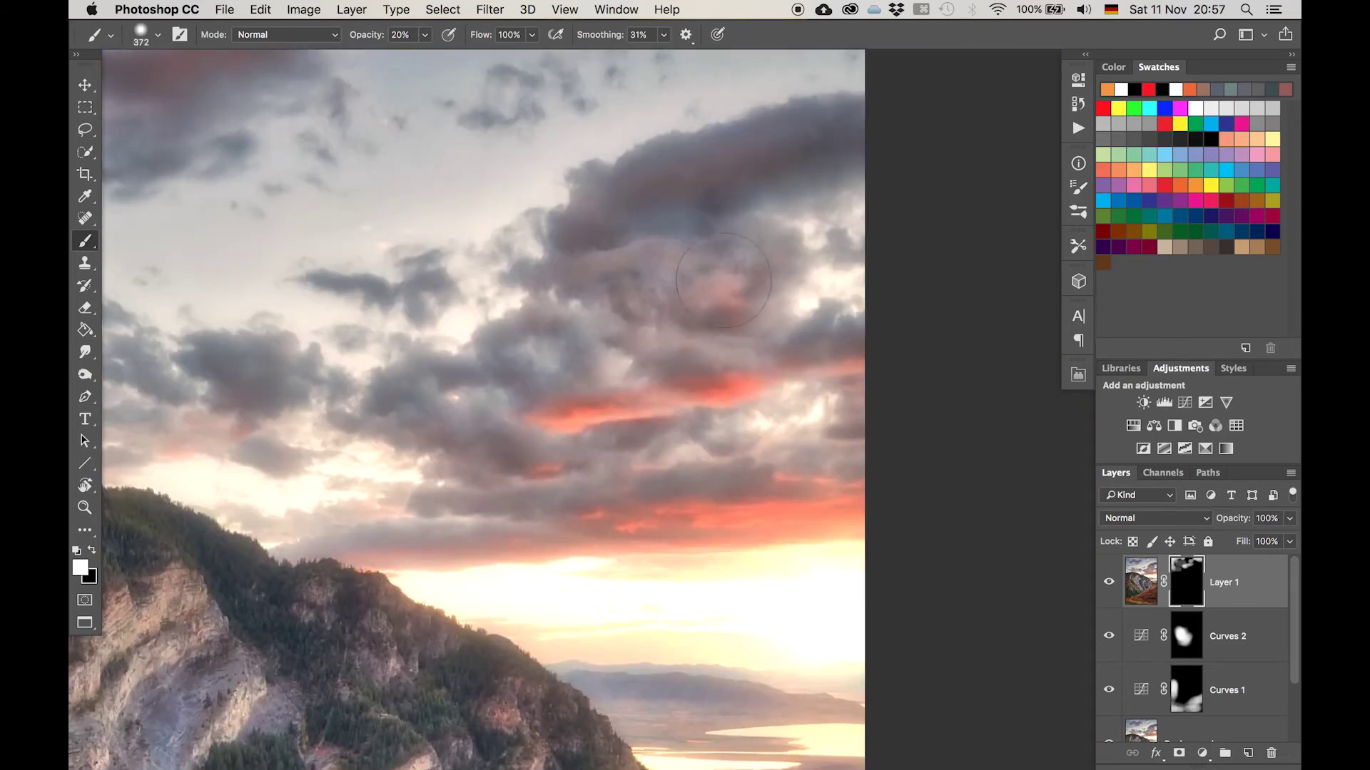
left_click_drag(649, 224, 689, 563)
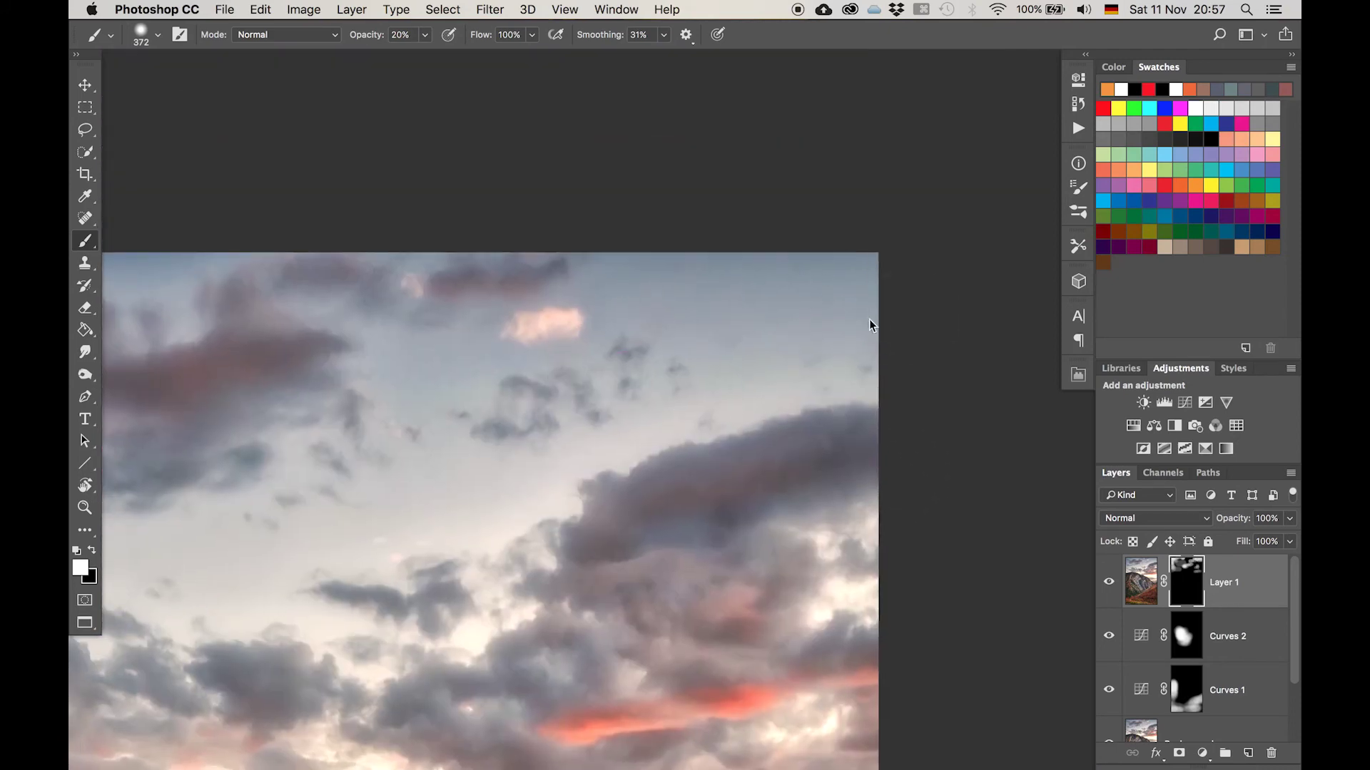
left_click_drag(498, 331, 832, 354)
mouse_move(678, 285)
left_mouse_down("ctrl+alt")
mouse_move(765, 306)
mouse_move(860, 300)
left_mouse_up("ctrl+alt")
left_click_drag(534, 415, 680, 281)
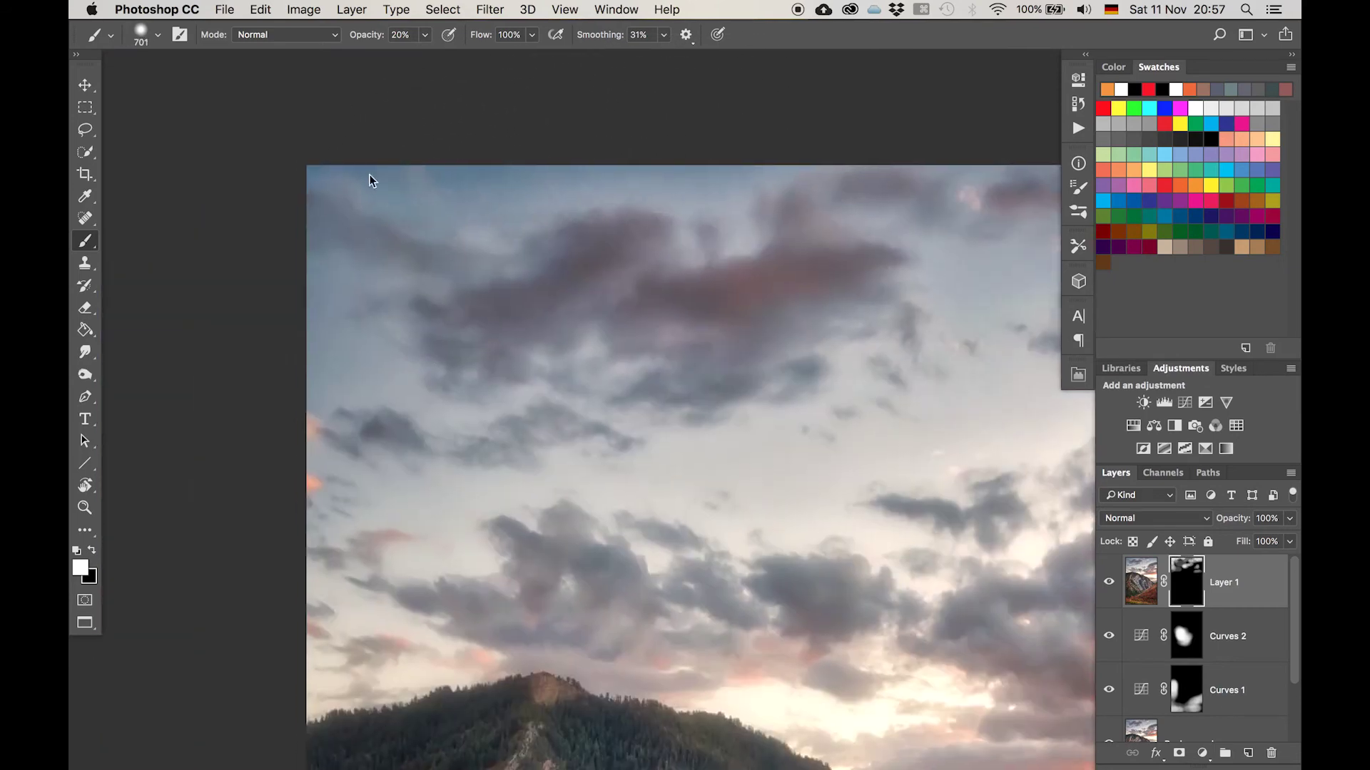
left_click_drag(667, 430, 599, 428, "ctrl+alt")
scroll(669, 412, "down", 2)
scroll(720, 374, "down", 5)
scroll(720, 374, "right", 6)
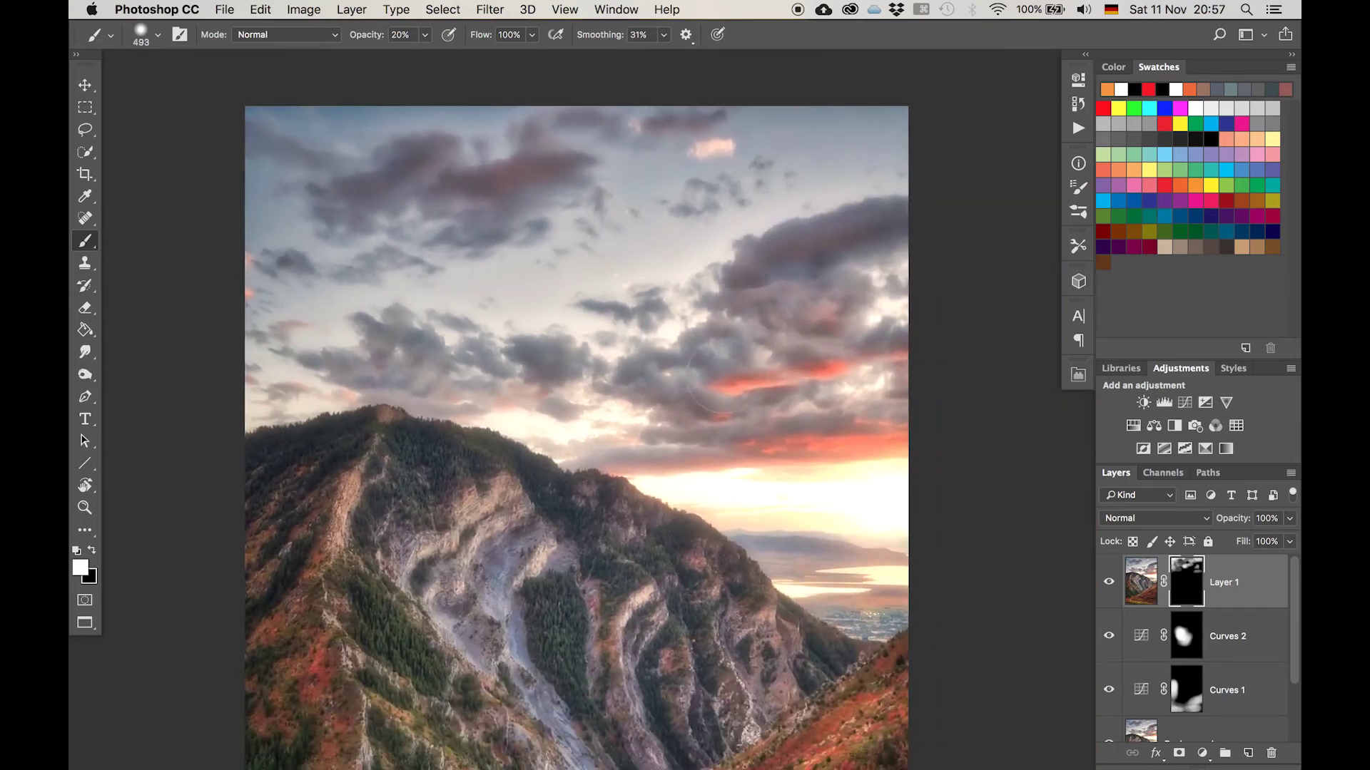
scroll(722, 376, "down", 2)
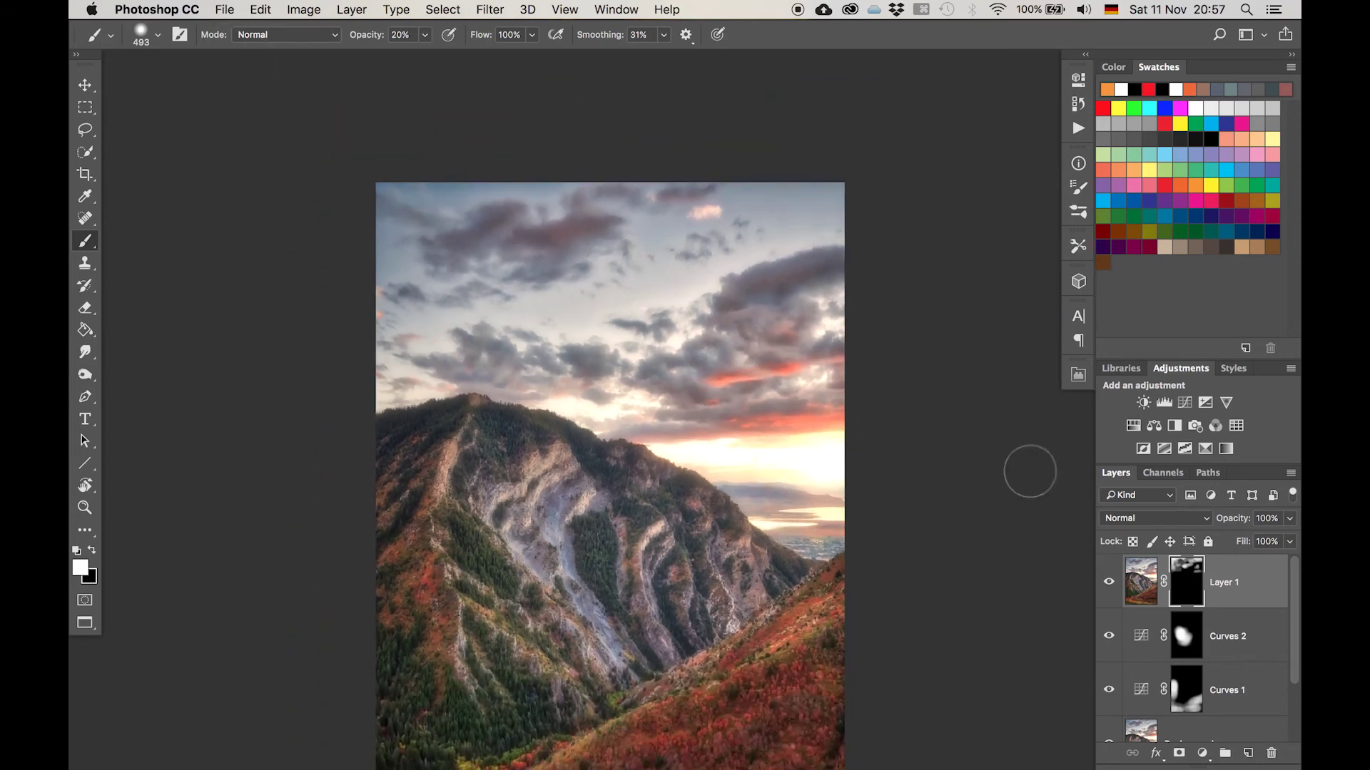
Add a darkening Curves adjustment layer above Layer 1 with input 129 and output 99, and invert its mask to black
left_click(1184, 402)
left_click_drag(910, 284, 911, 290)
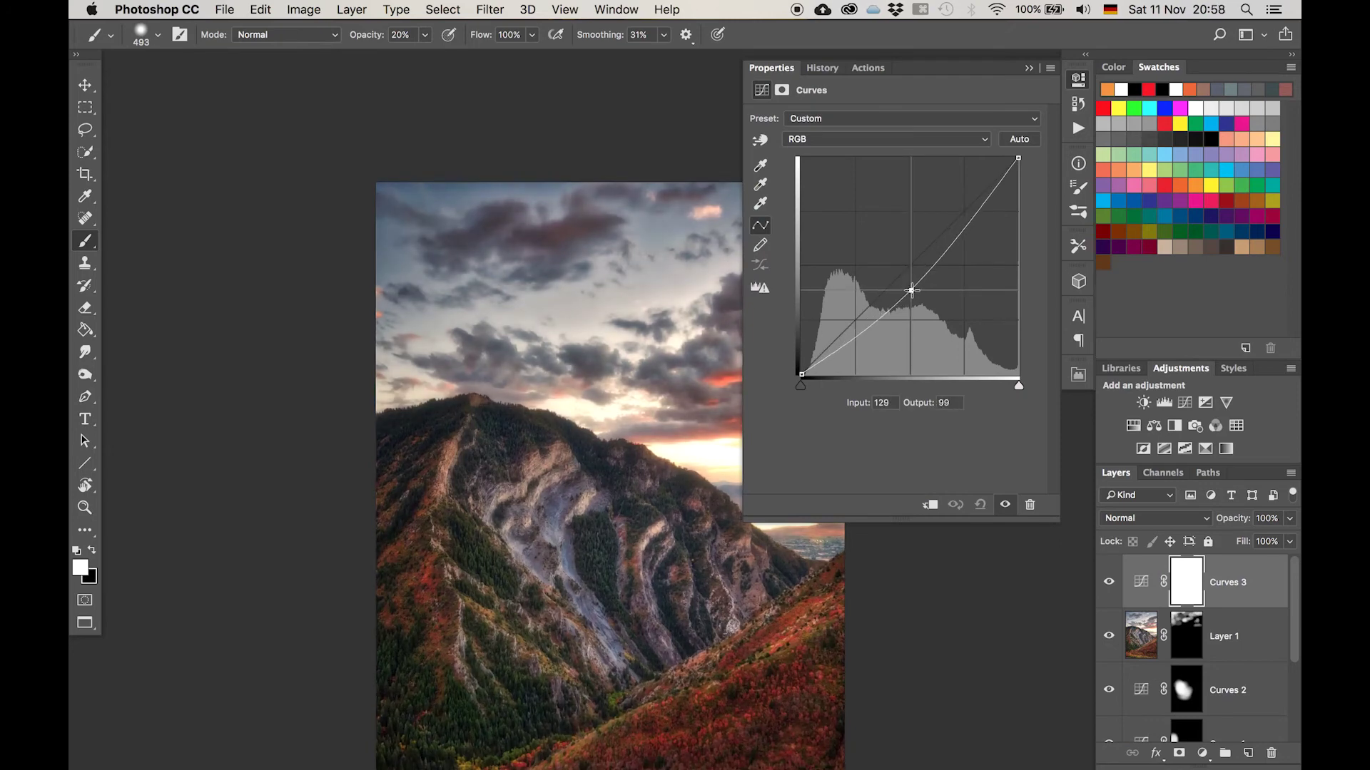
left_click(1028, 69)
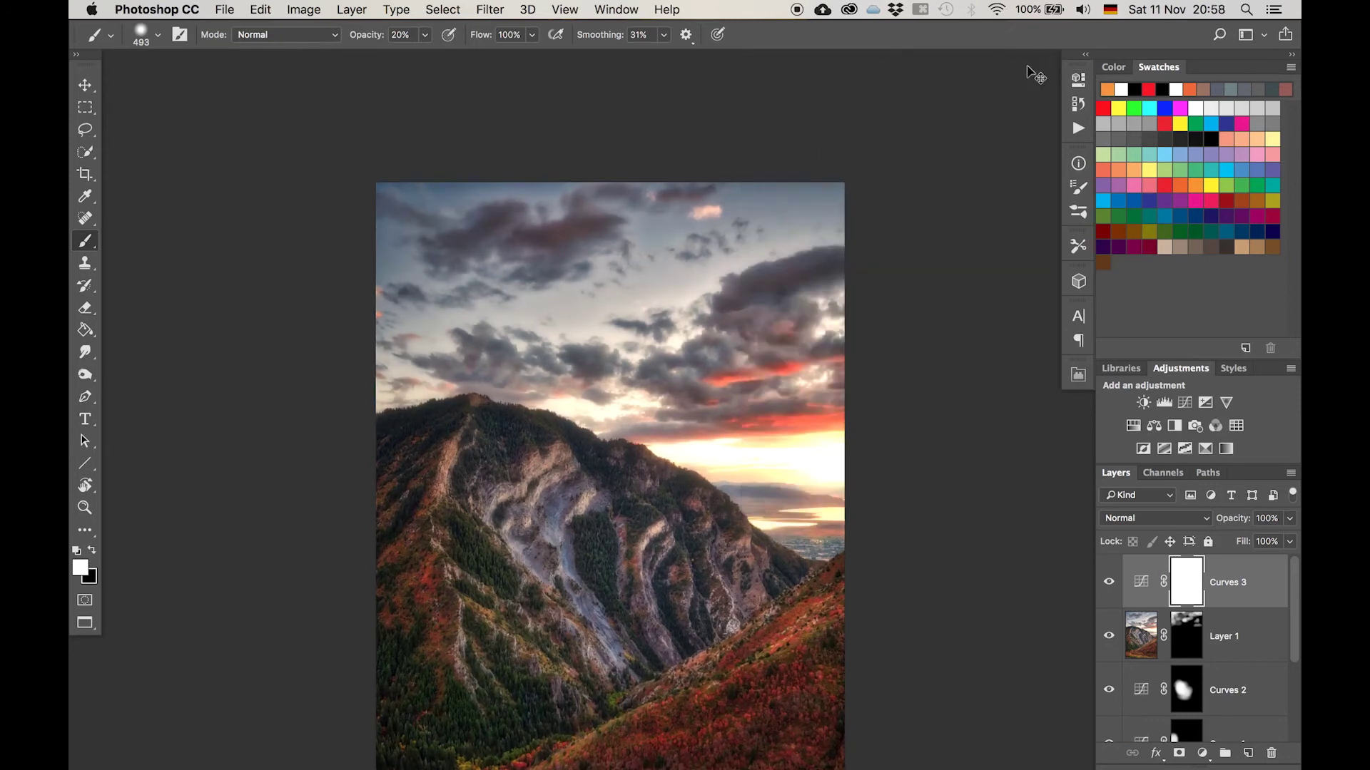
key("super+i")
Paint white at 20% opacity on the Curves 3 mask to darken the upper sky, the photo's outer edges and the bottom foreground
left_click_drag(460, 269, 520, 266)
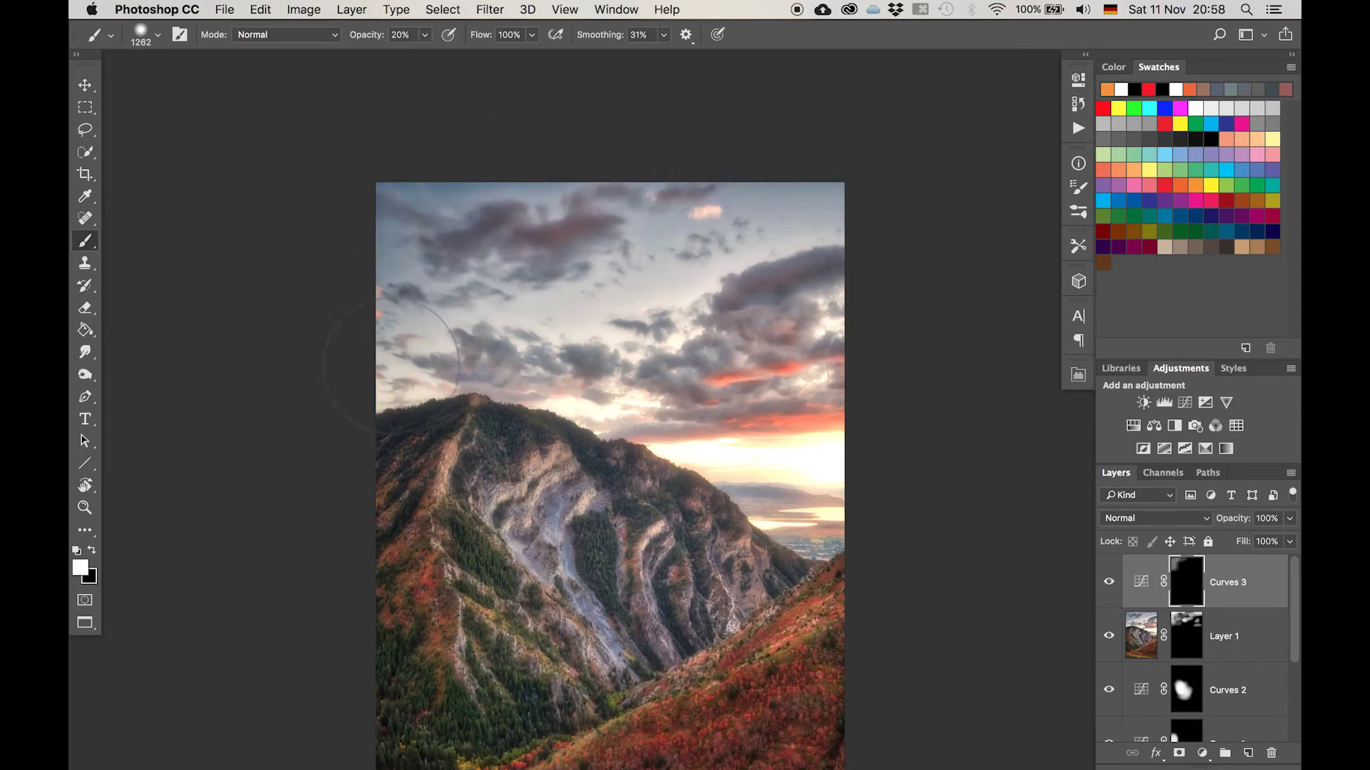
left_click_drag(392, 368, 371, 356)
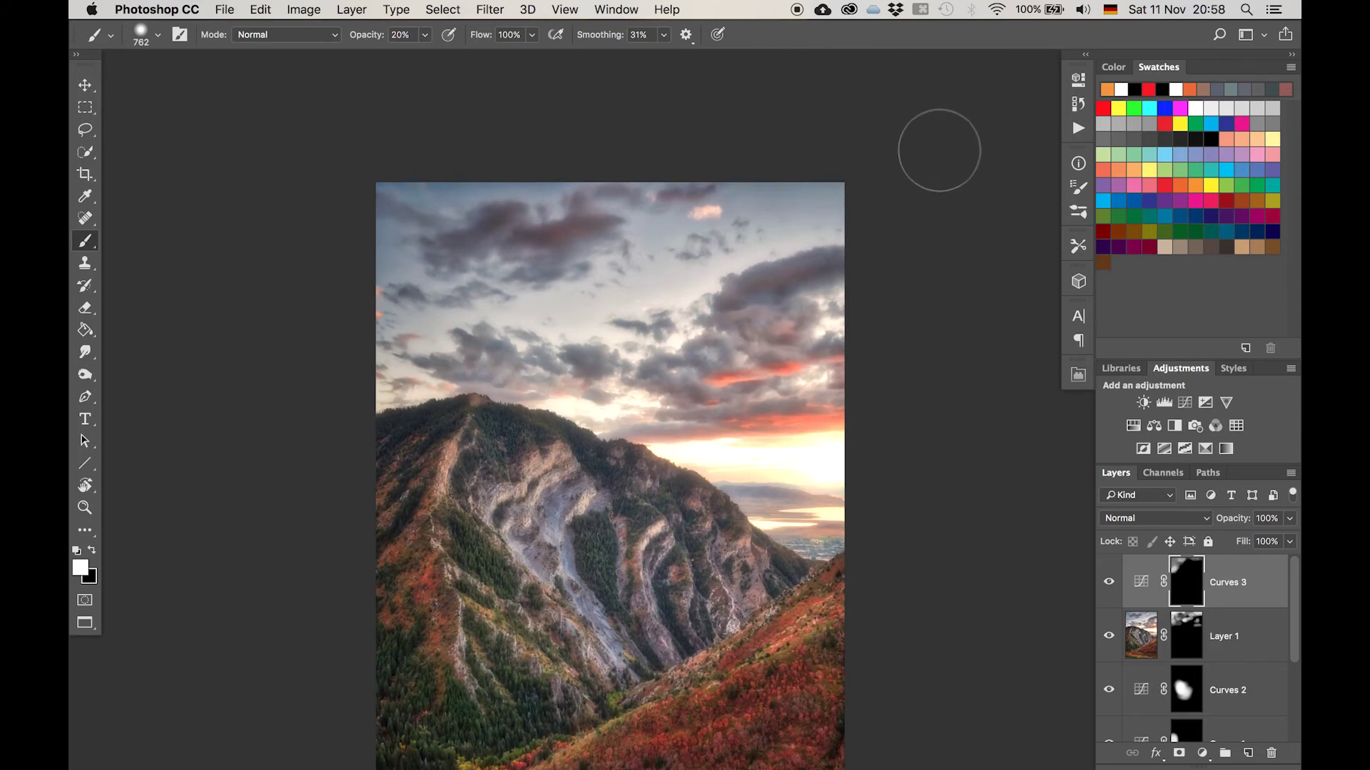
mouse_move(672, 317)
left_mouse_down()
mouse_move(646, 211)
mouse_move(609, 206)
left_mouse_up()
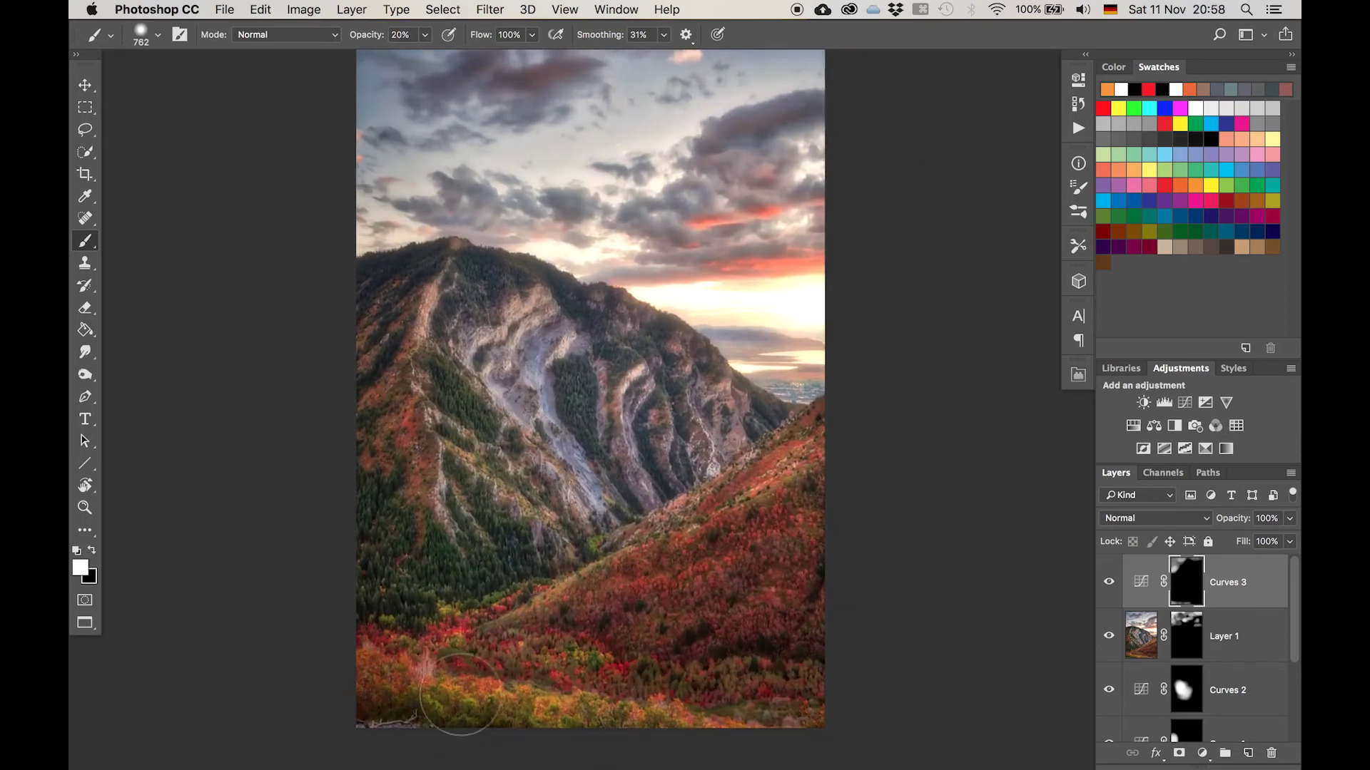
mouse_move(707, 415)
left_mouse_down()
mouse_move(712, 476)
mouse_move(715, 465)
left_mouse_up()
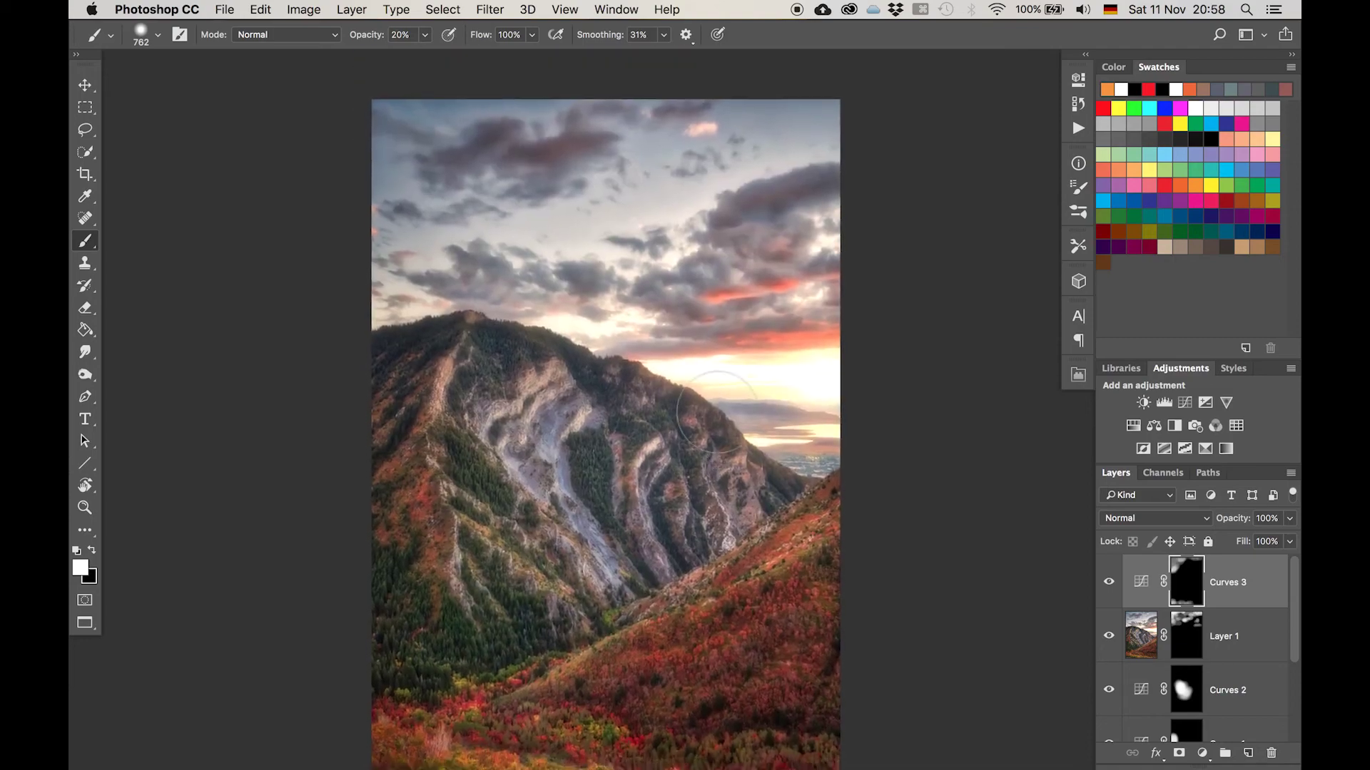
Darken the clouds above the sunset on the Curves 3 mask with a smaller 210 px white brush, and check the whole photo
key("super+plus")
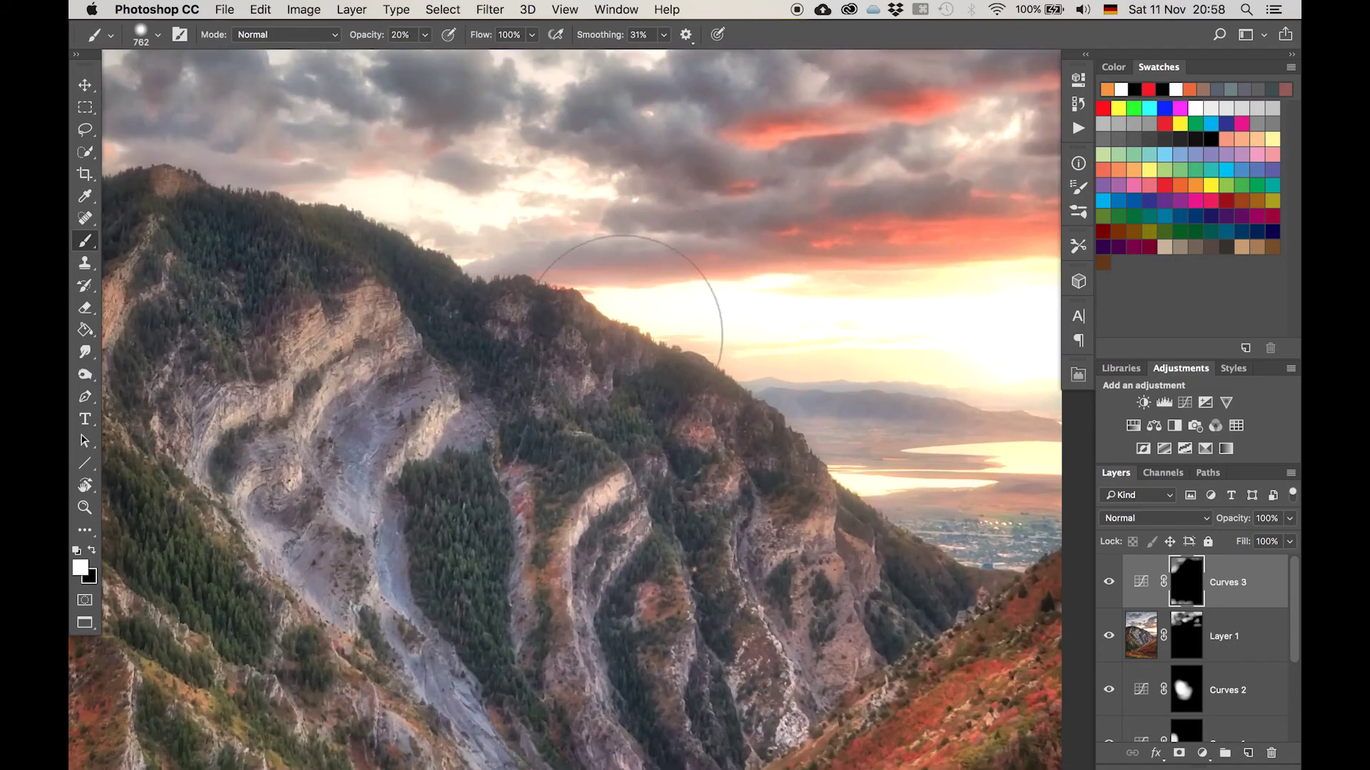
key("super+plus")
mouse_move(769, 366)
left_mouse_down()
mouse_move(614, 340)
mouse_move(811, 331)
left_mouse_up()
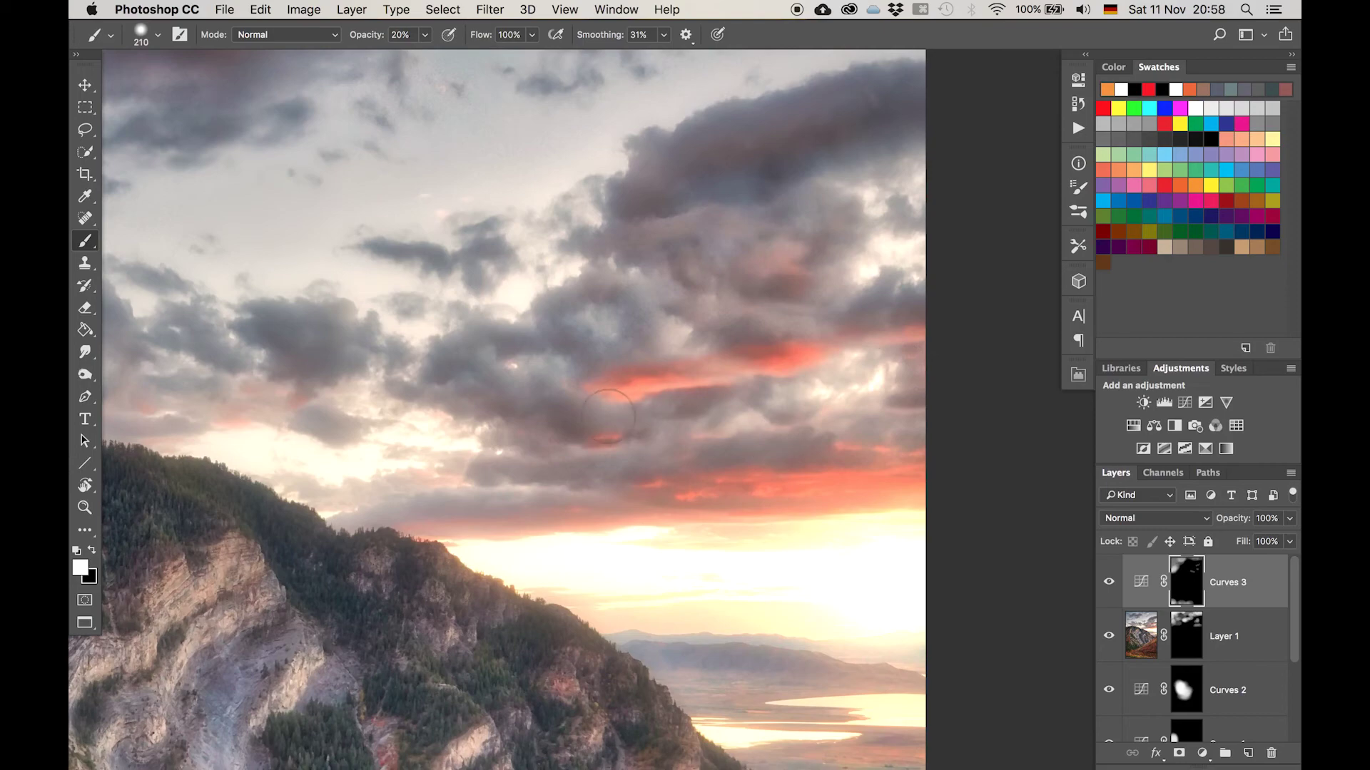
key("super+minus")
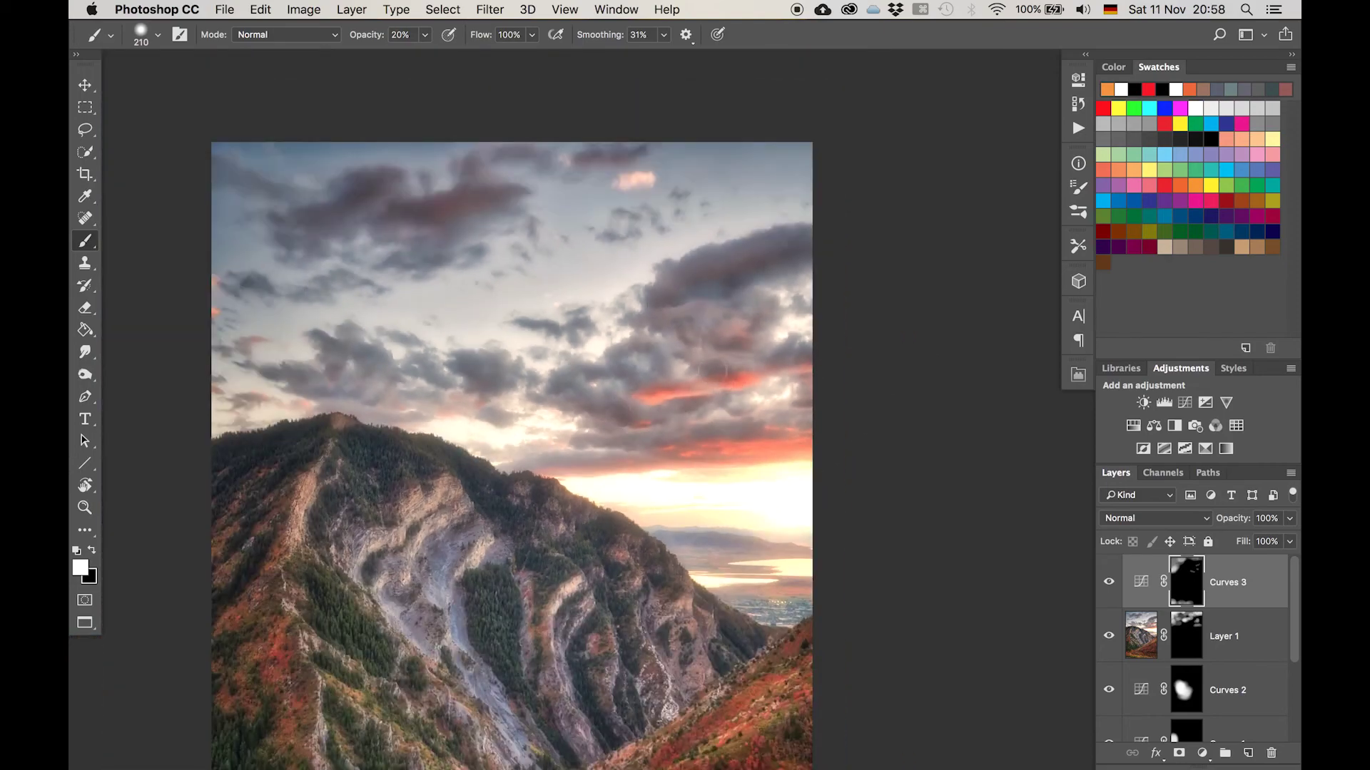
key("super+minus")
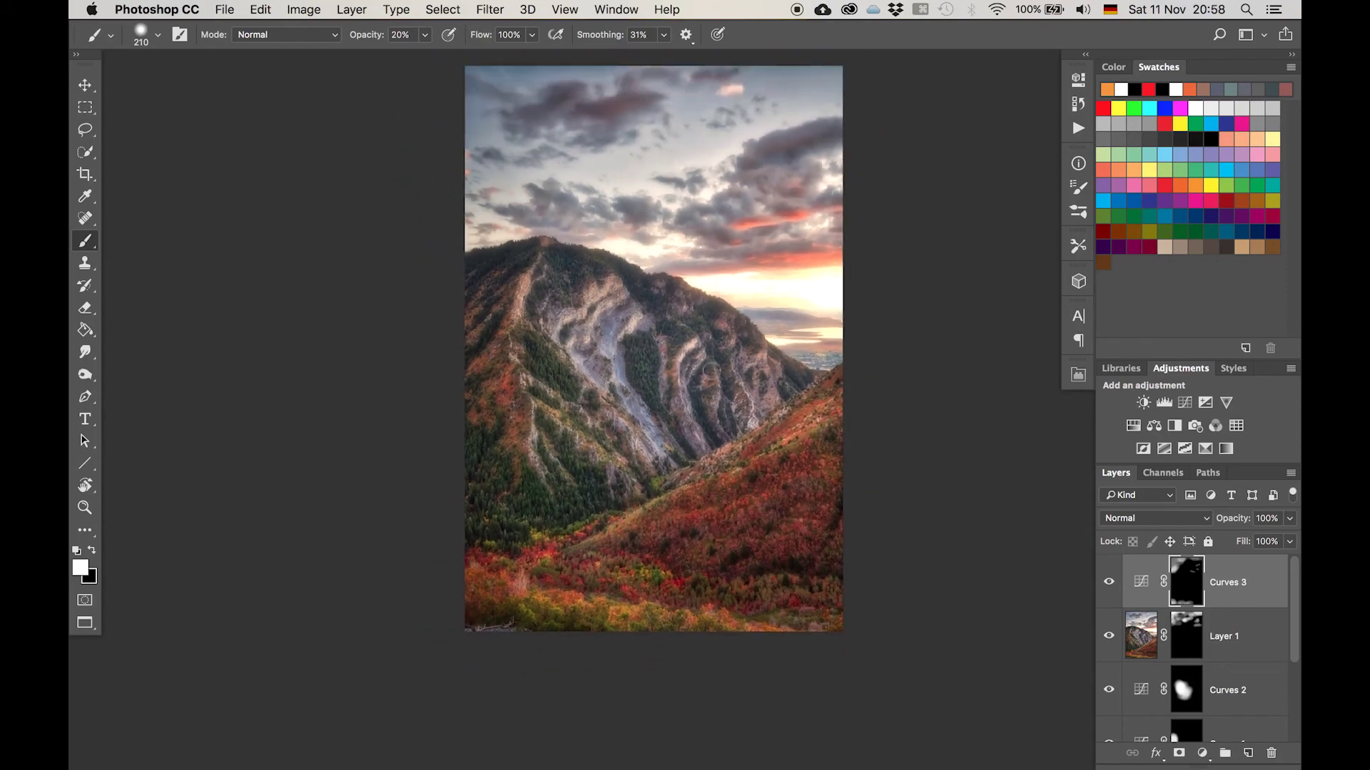
Stamp all visible layers into a new merged layer above Curves 3, with the view enlarged on the lower foreground
key("super+plus")
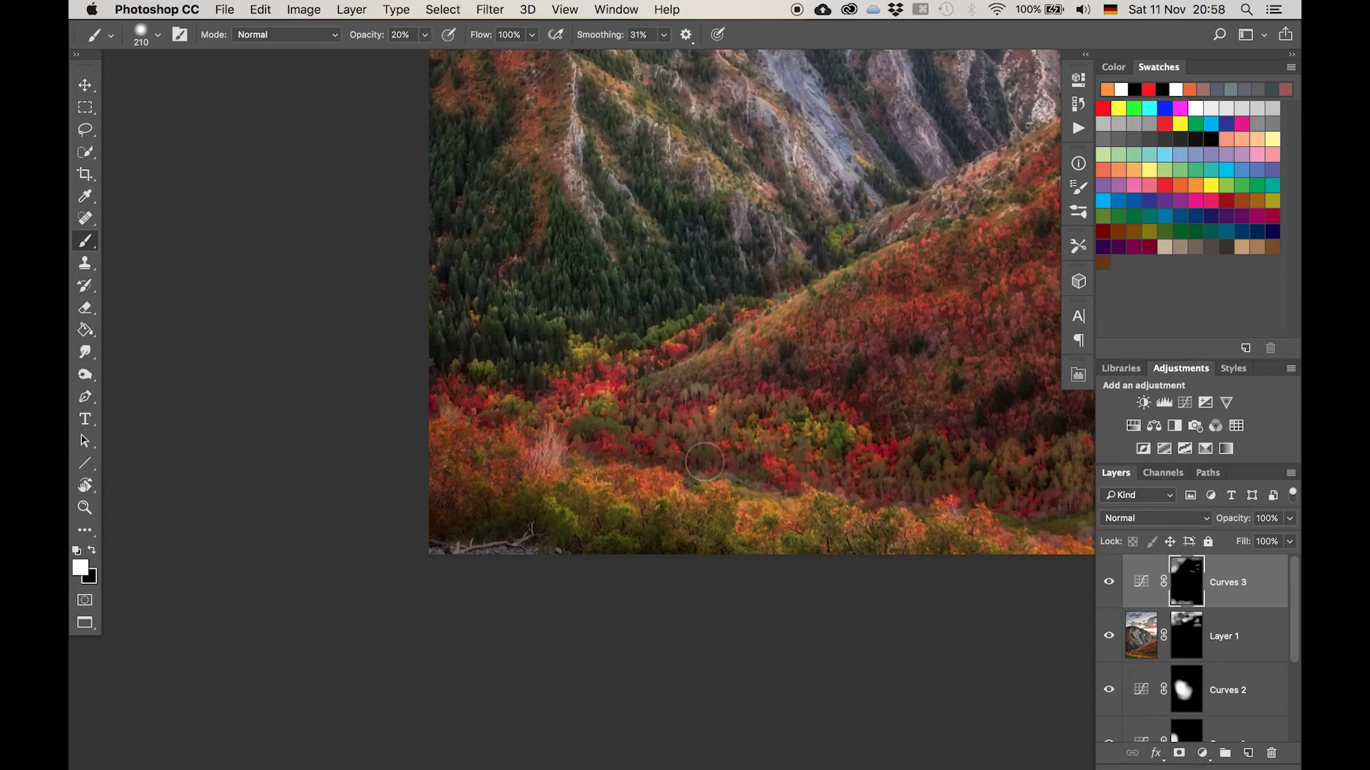
left_click(705, 462, "alt")
key("super+alt+shift+e")
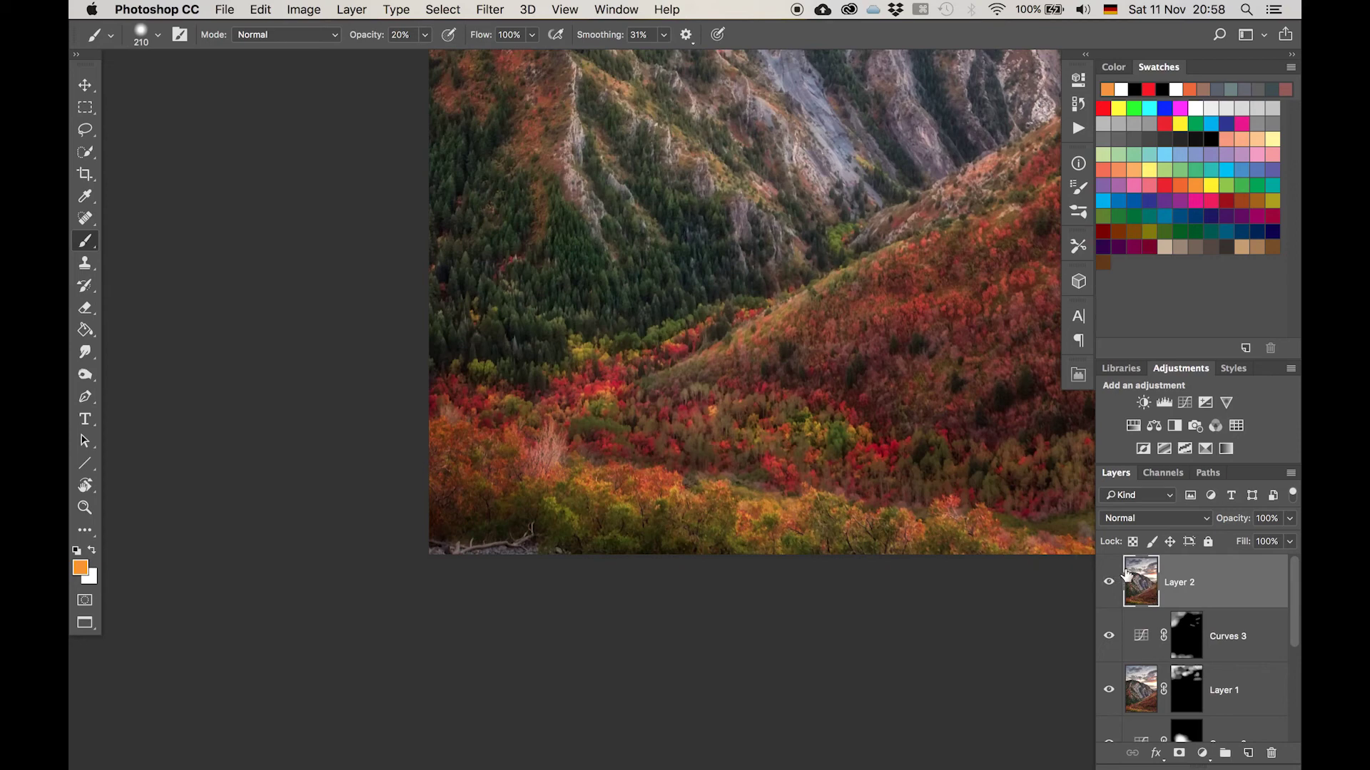
Warp Layer 2 by pulling its lower-left corner slightly outward and down, pushing the bare branches out of the frame
scroll(846, 454, "down", 1)
scroll(846, 453, "down", 5)
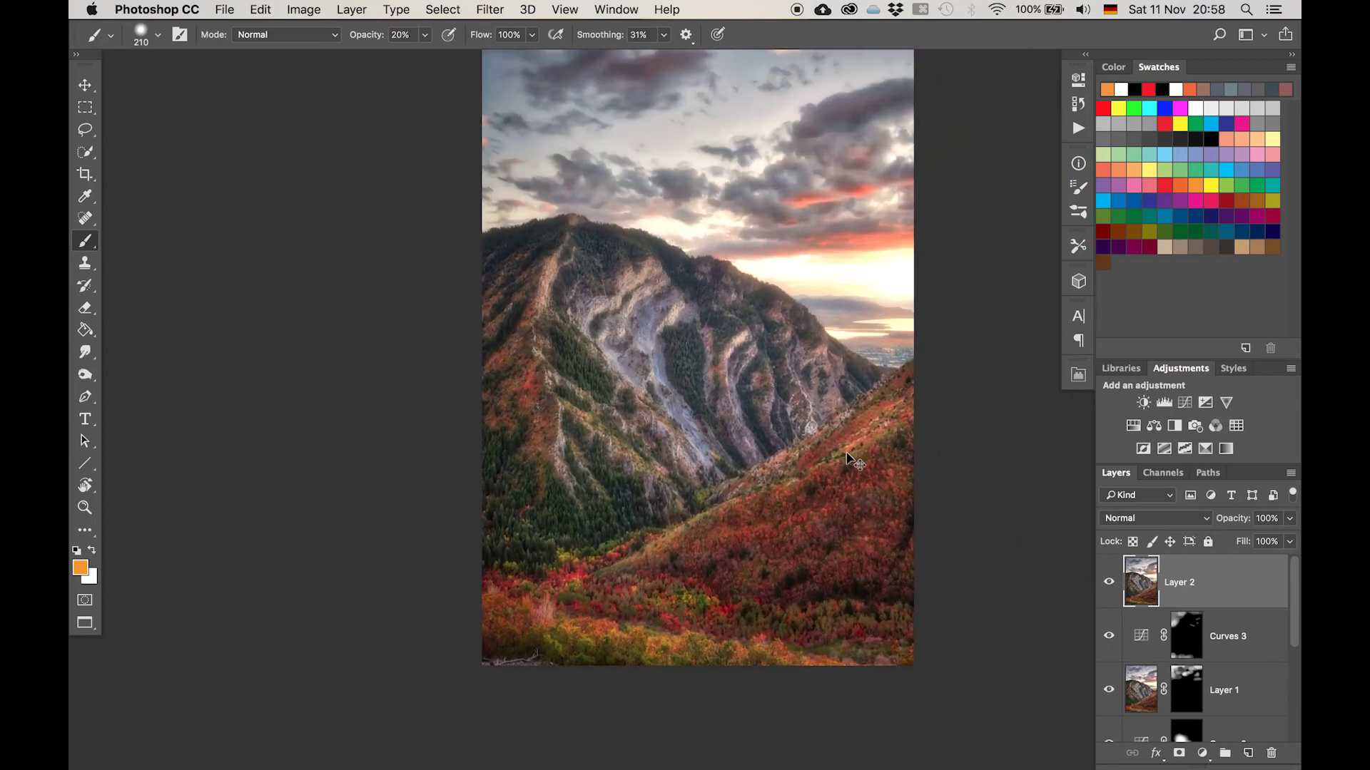
key("super+ctrl+t")
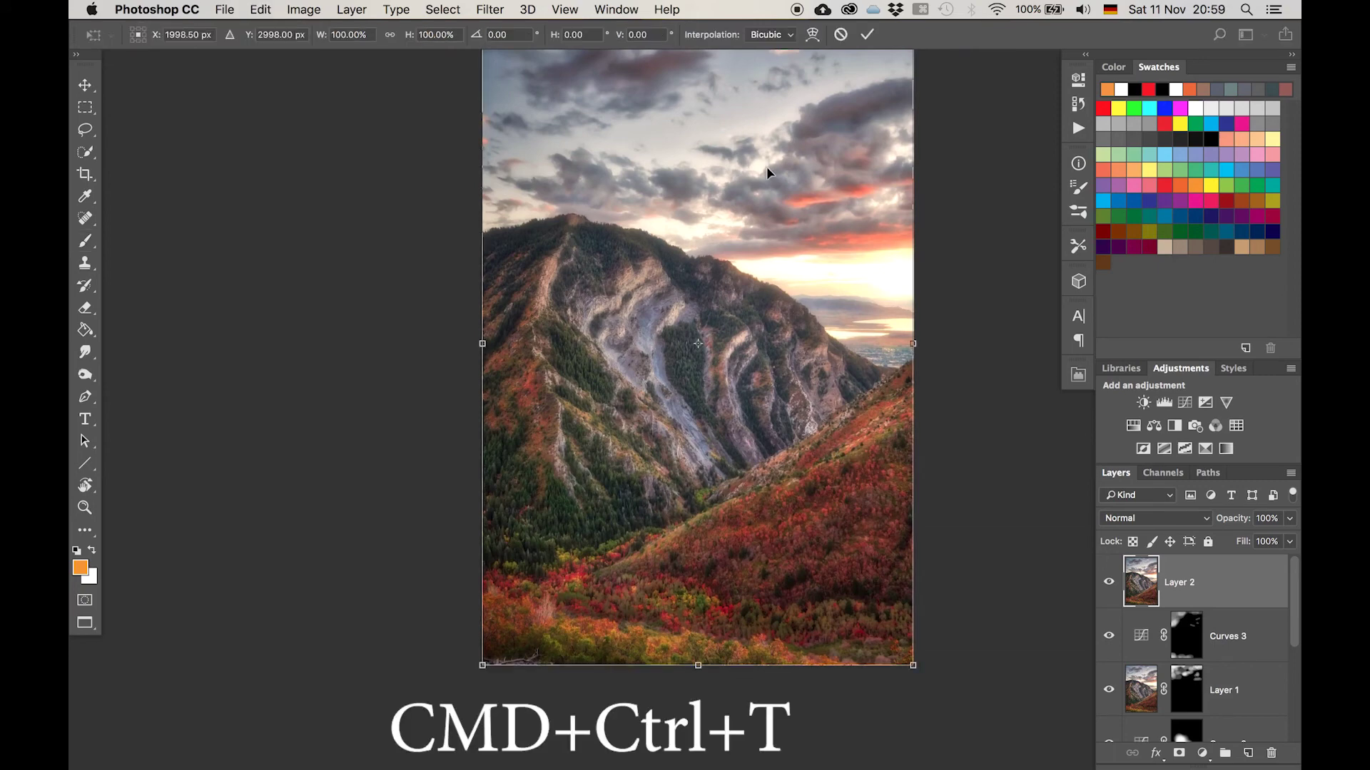
left_click(813, 36)
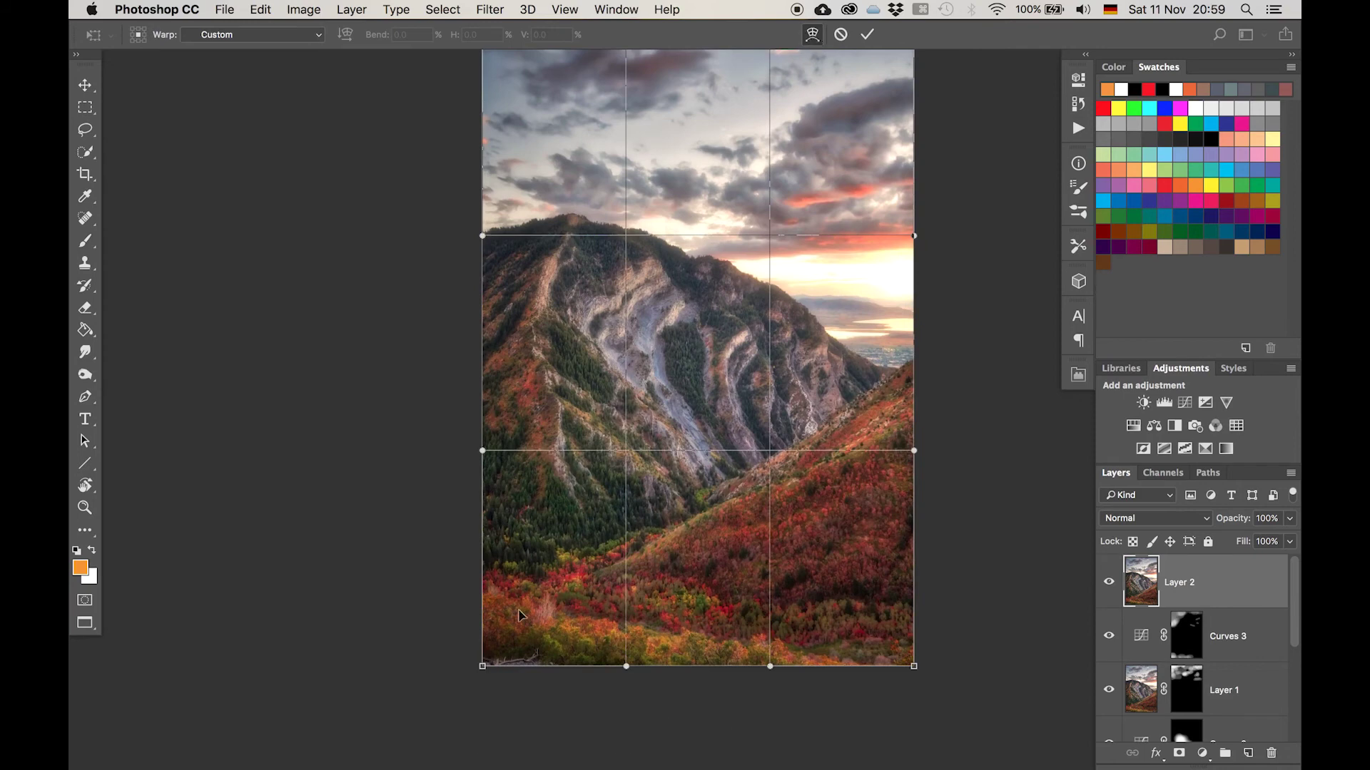
left_click_drag(482, 667, 478, 688)
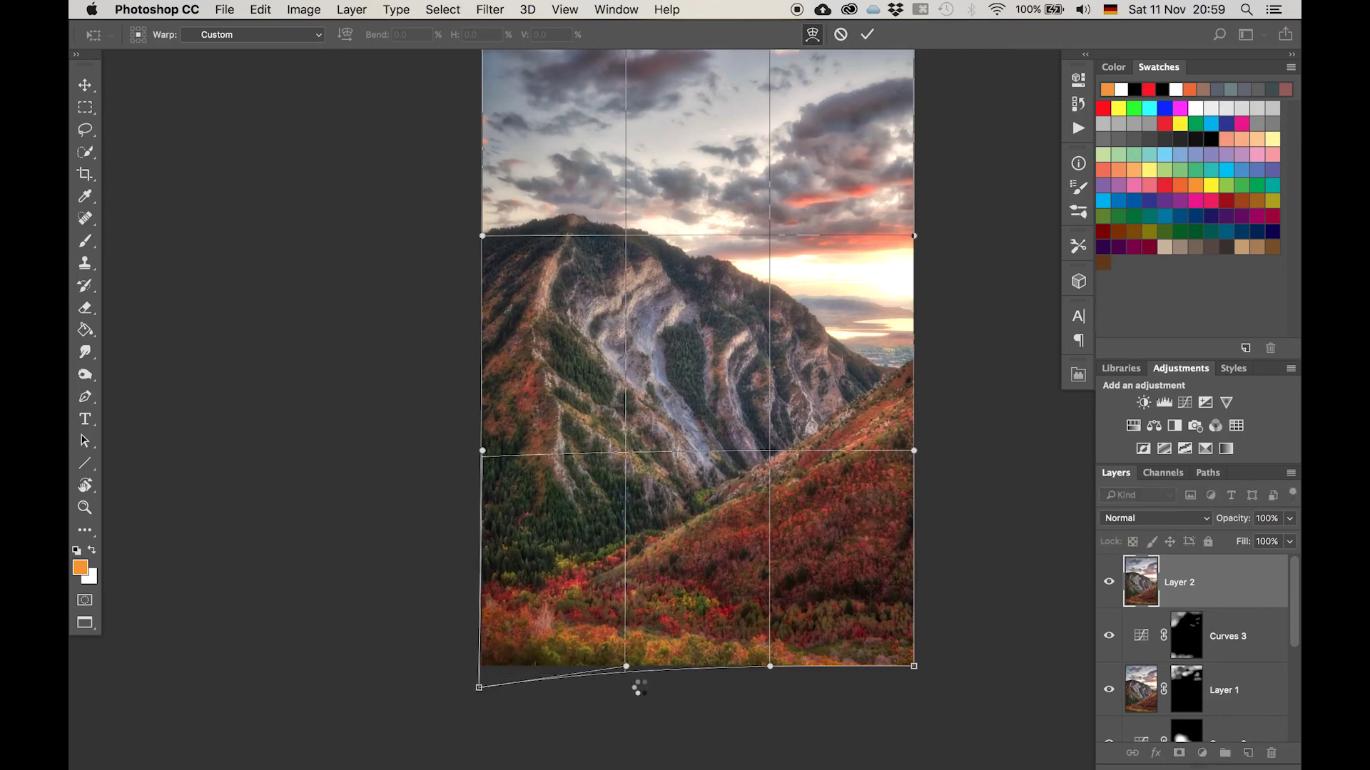
key("Return")
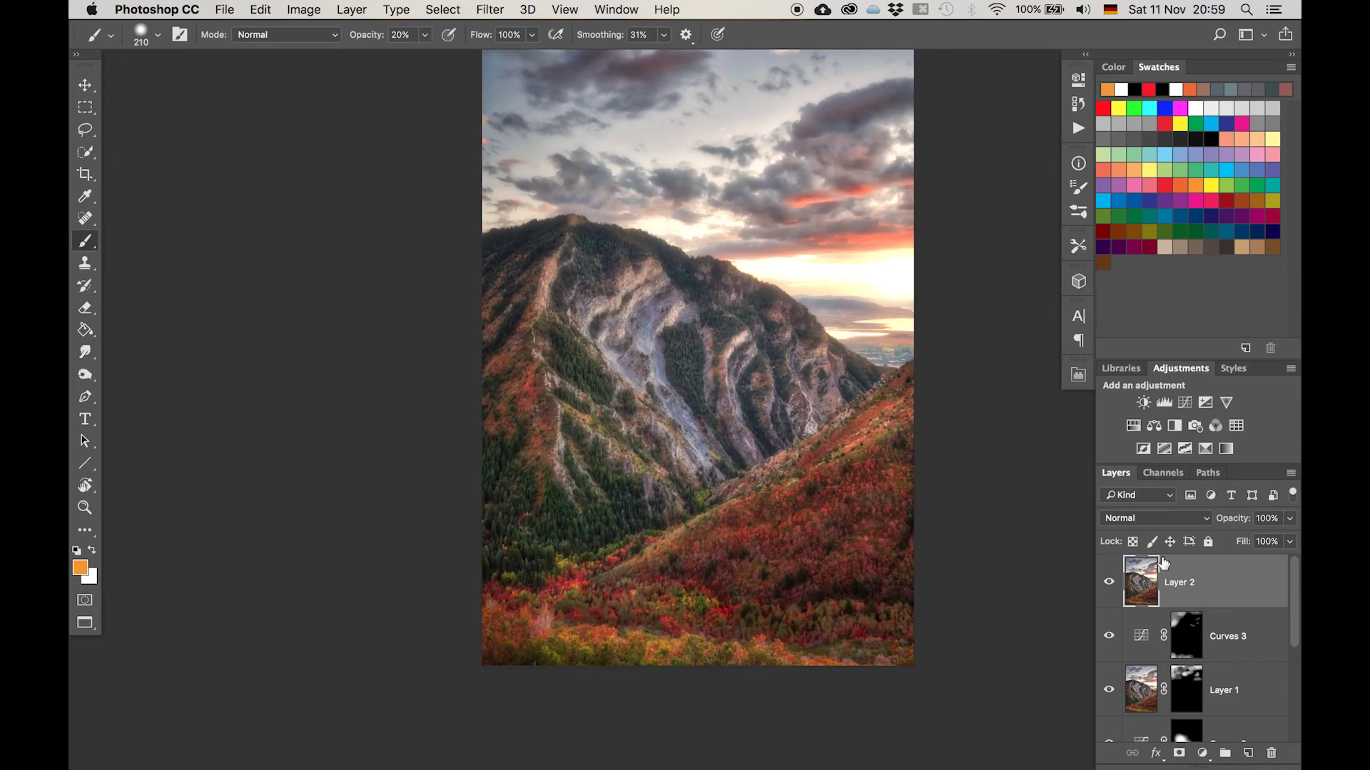
Compare the photo with and without Layer 2, and the finished edit against the original Background layer at full-image view
left_click(1110, 583)
left_click(1111, 583)
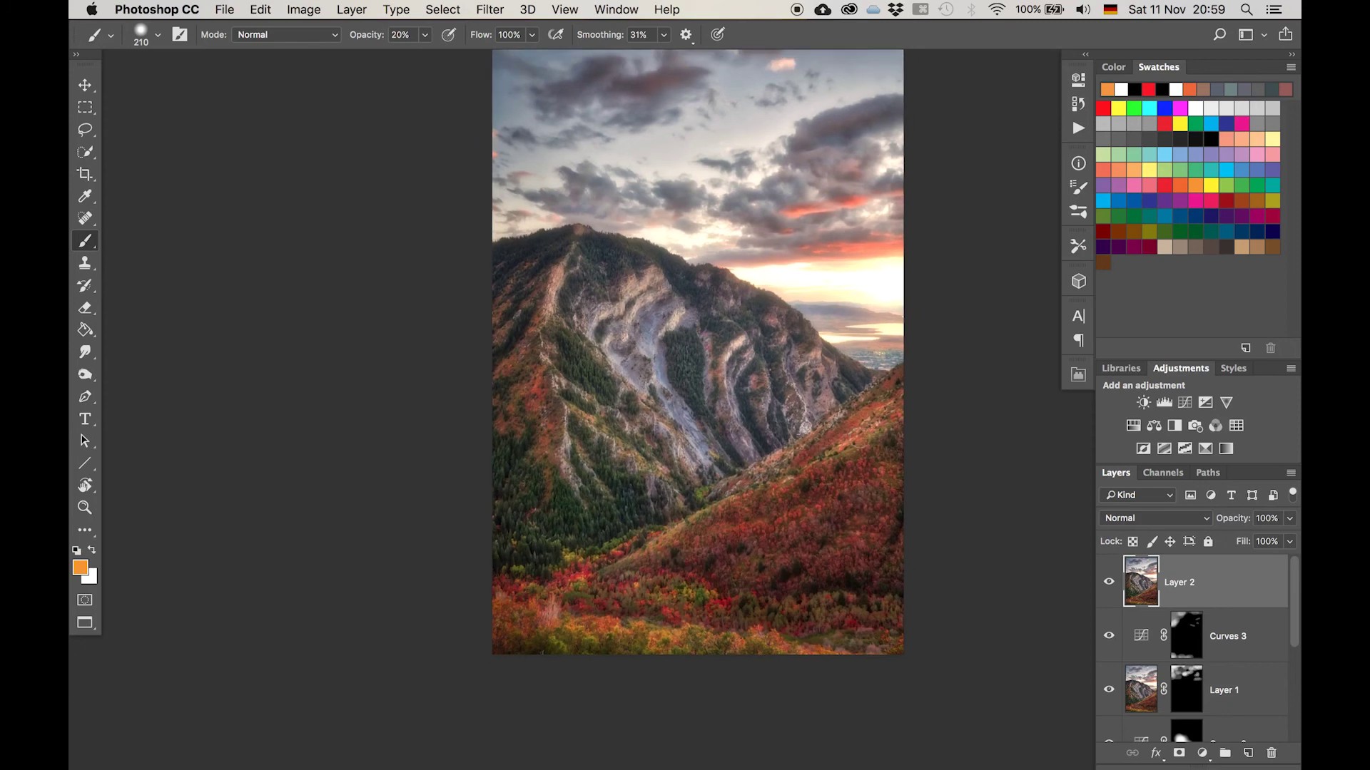
key("super+minus")
key("super+0")
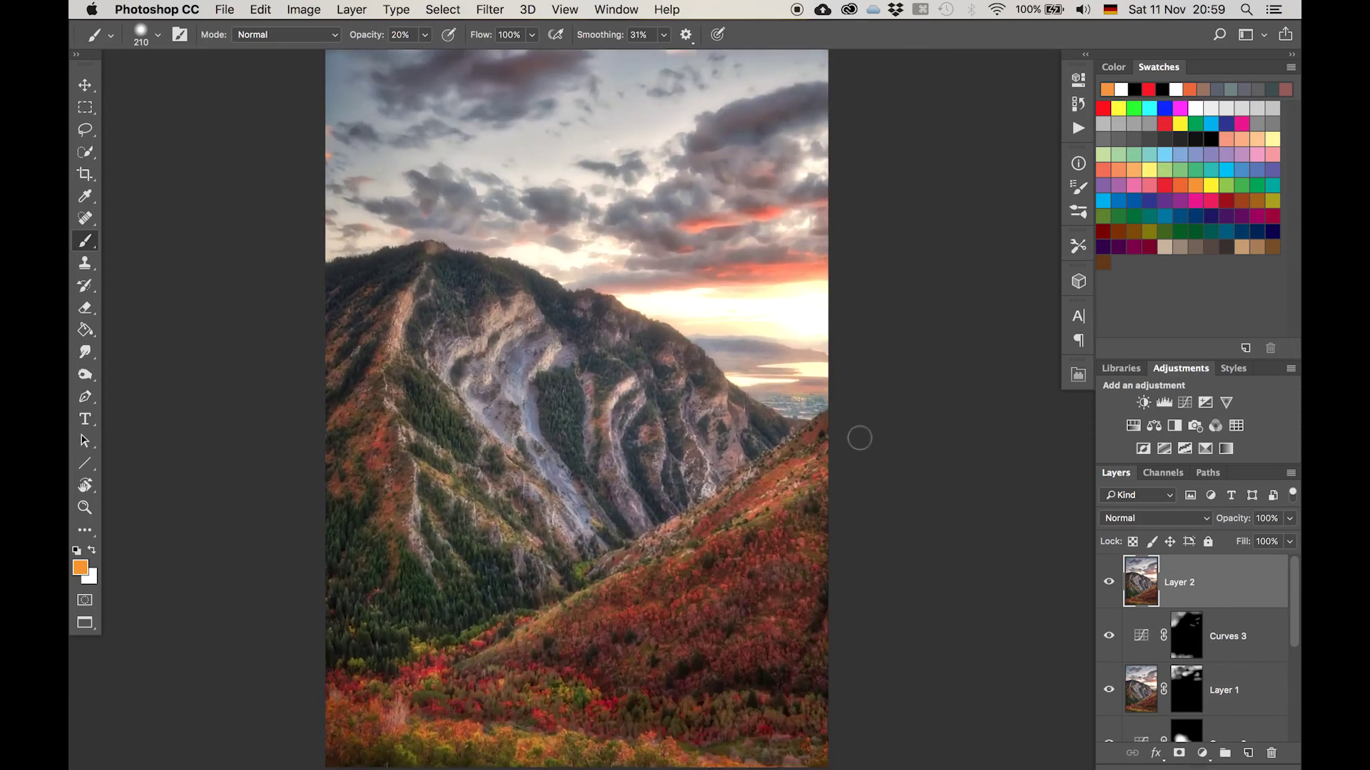
scroll(1151, 640, "down", 4)
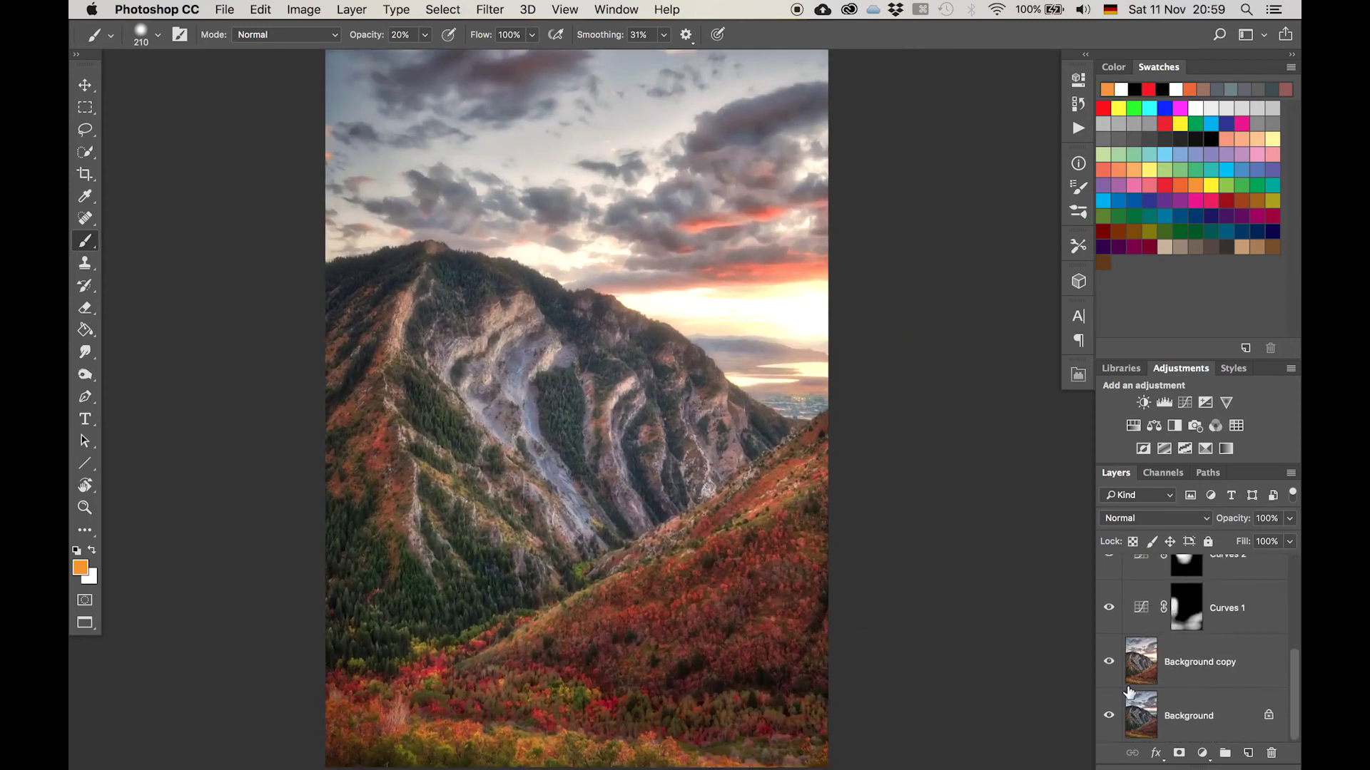
left_click(1108, 716, "alt")
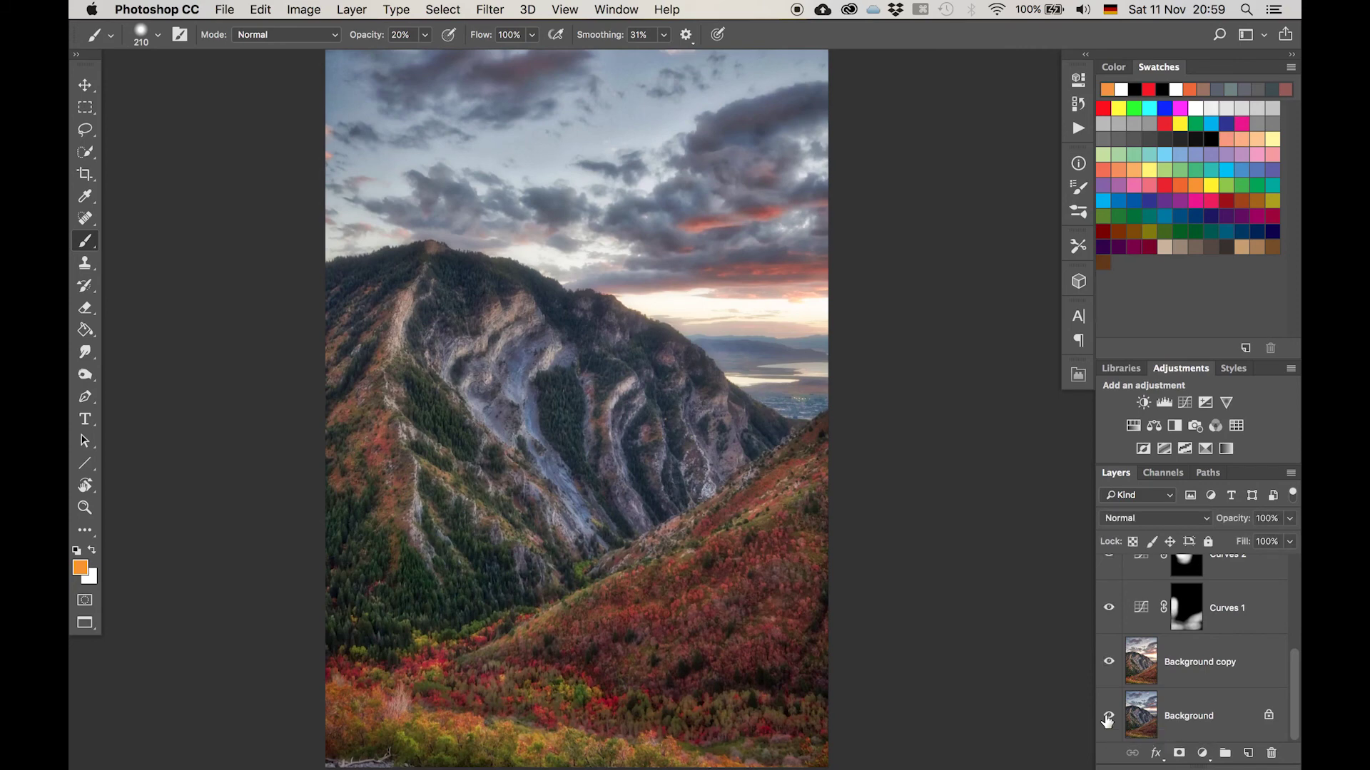
left_click(1108, 716, "alt")
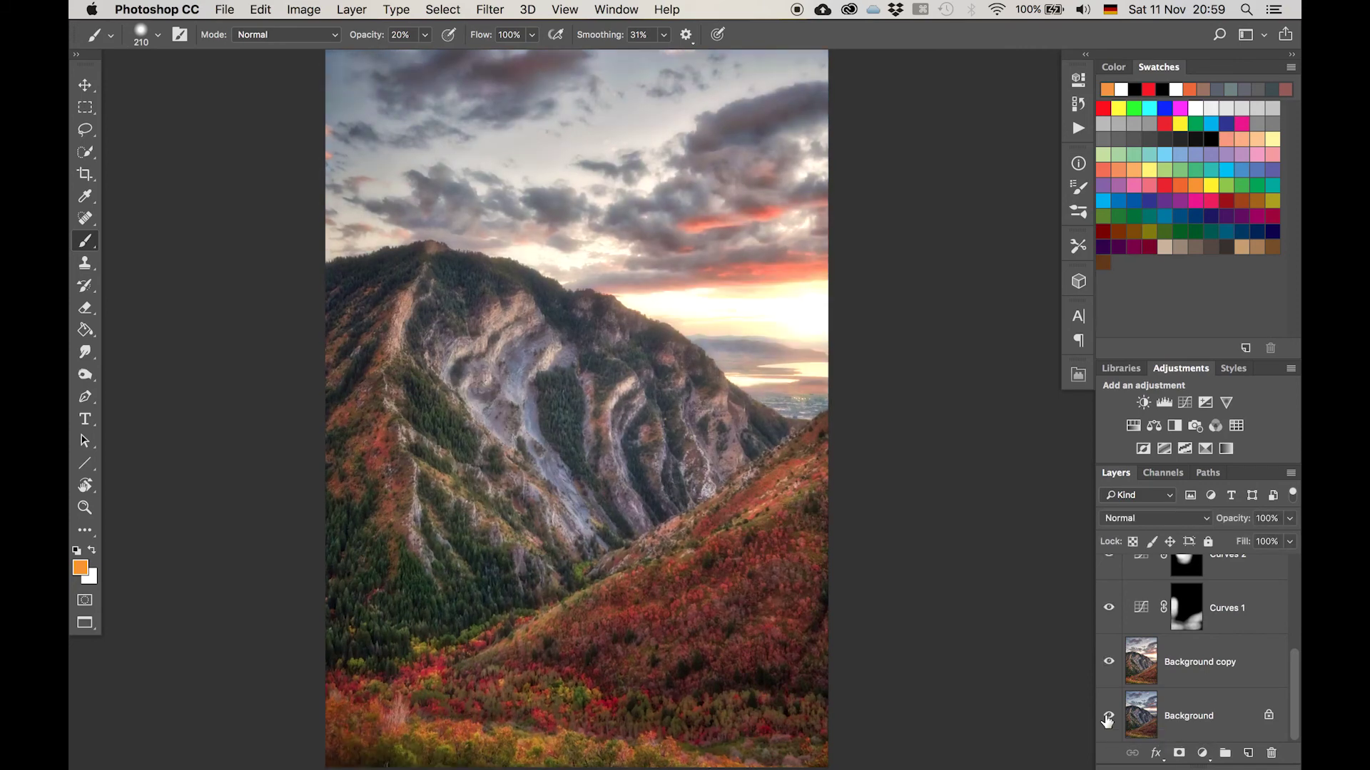